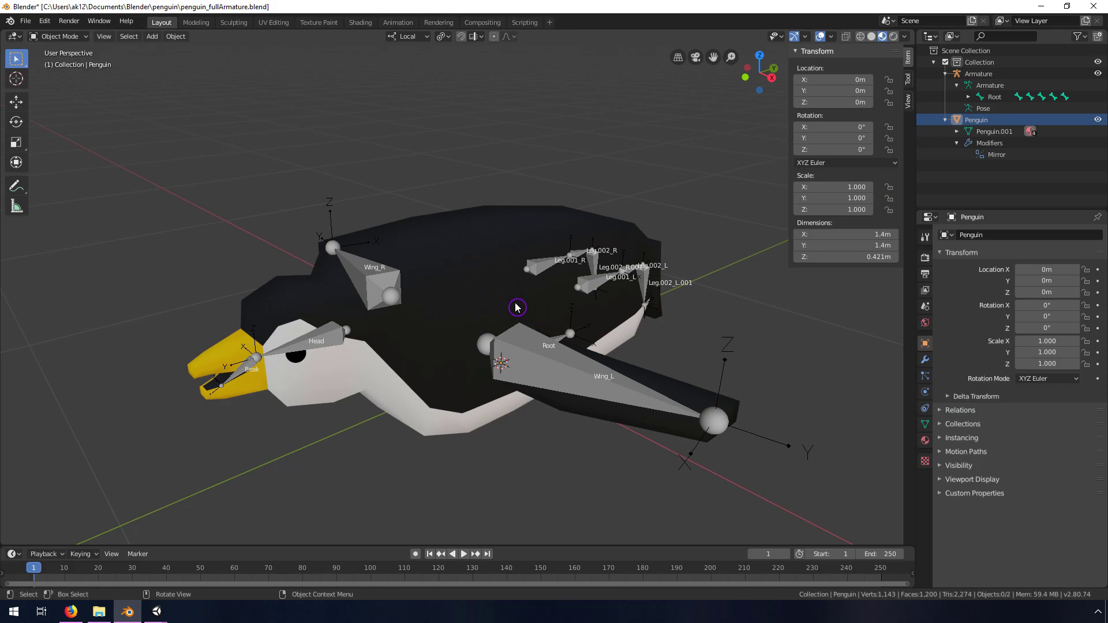
# Check the penguin mesh's Mirror modifier by switching its viewport display off and on, and apply the modifier
pyautogui.click(474, 283)
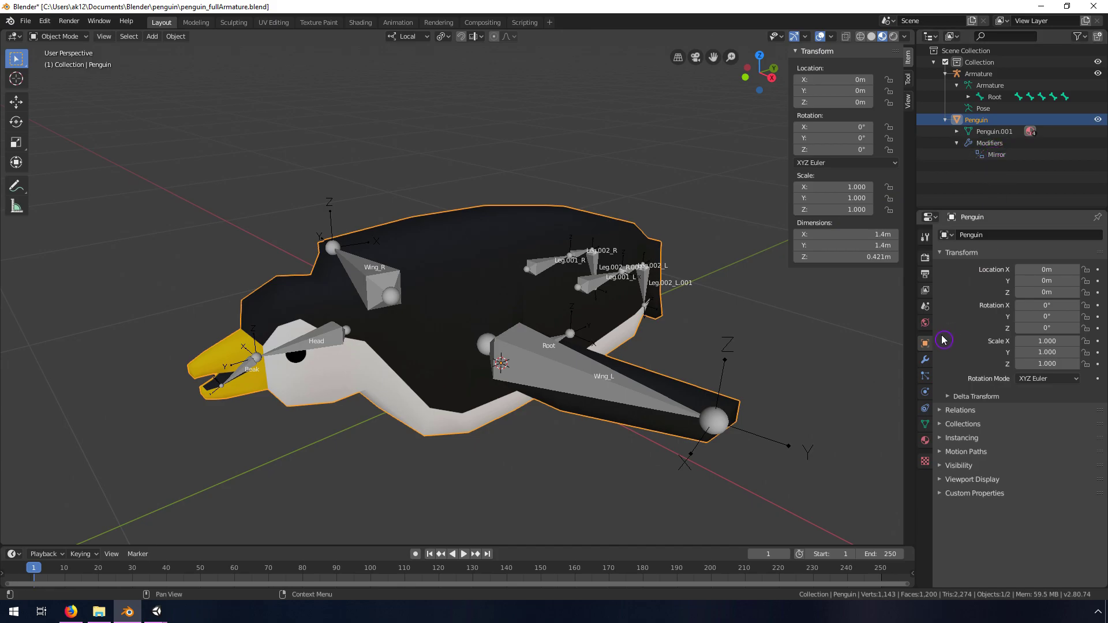
pyautogui.click(925, 359)
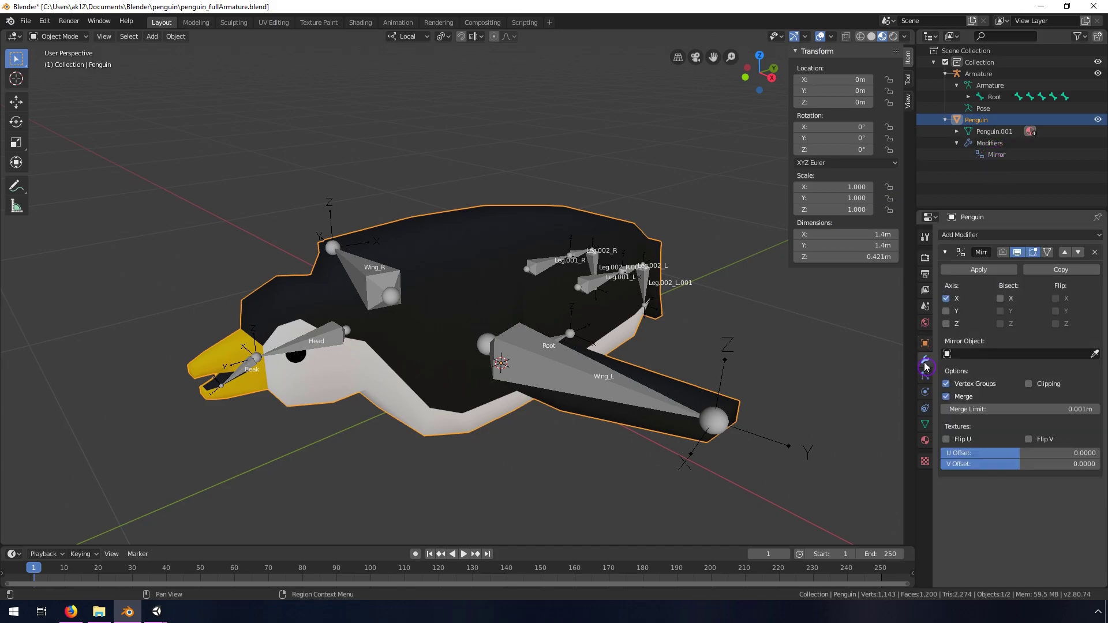
pyautogui.click(1019, 254)
pyautogui.moveTo(369, 361)
pyautogui.mouseDown(button='middle')
pyautogui.moveTo(404, 360)
pyautogui.moveTo(382, 360)
pyautogui.mouseUp(button='middle')
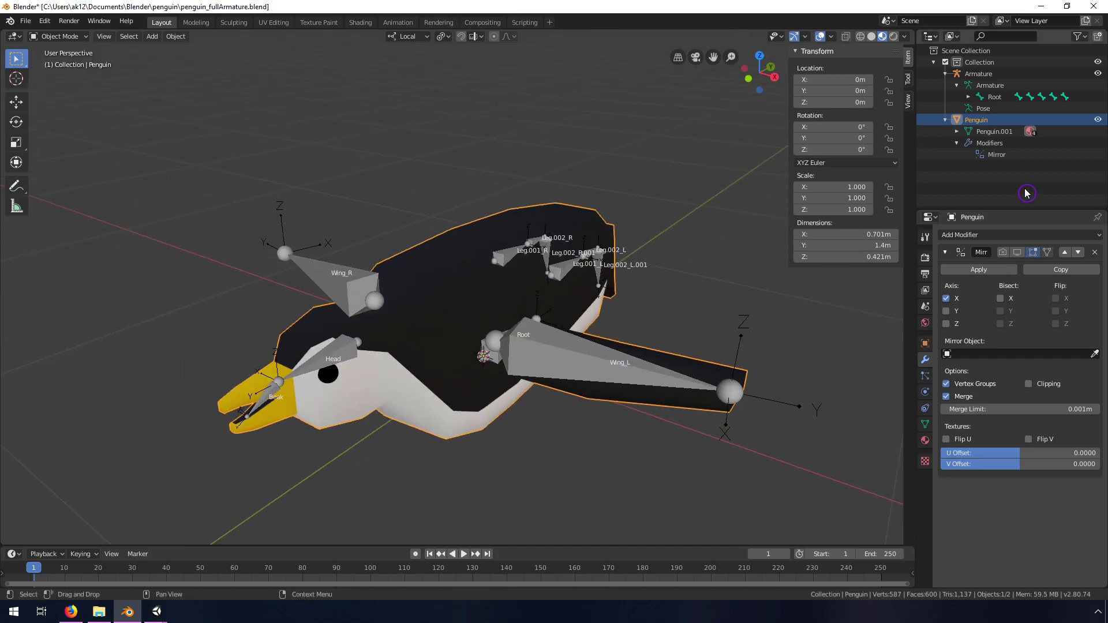
pyautogui.click(1018, 254)
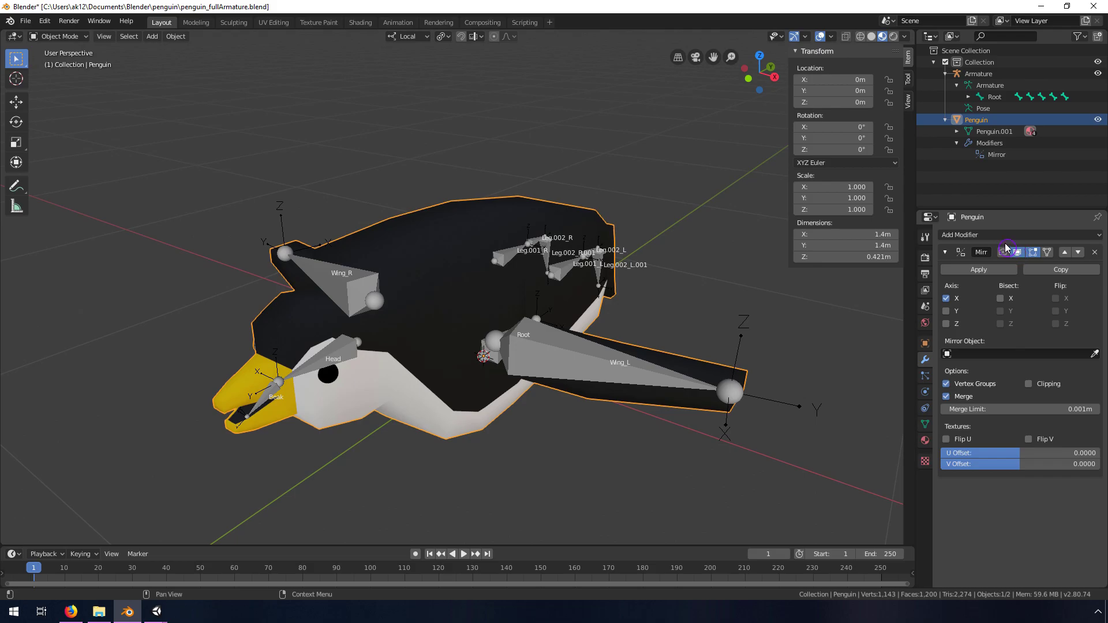
pyautogui.click(984, 272)
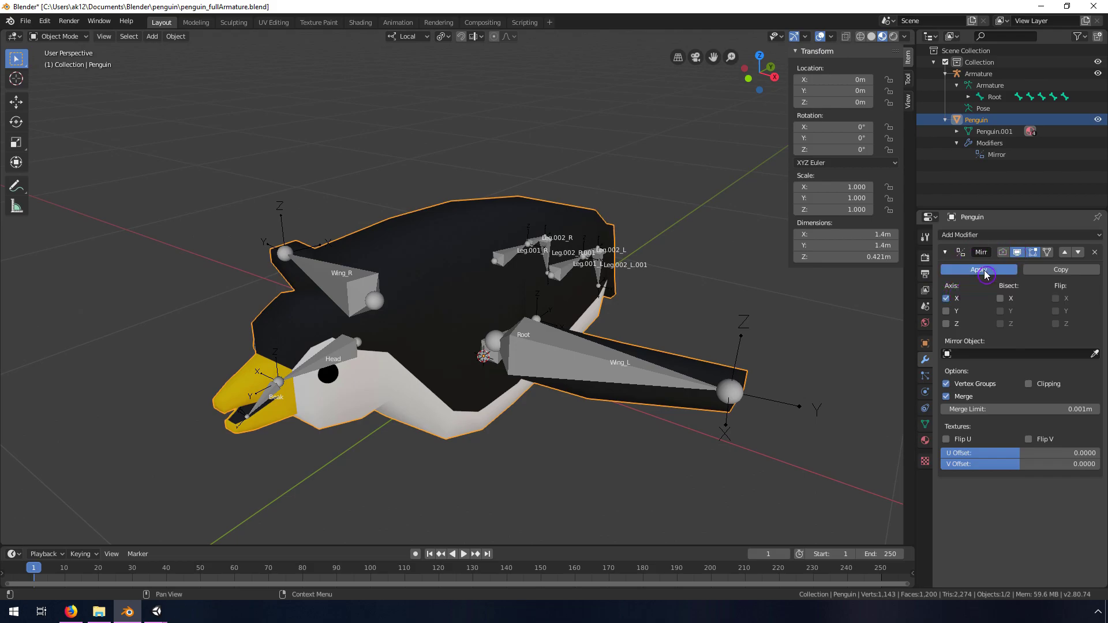
# Parent the penguin mesh to the armature using Armature Deform With Empty Groups
pyautogui.moveTo(414, 321); pyautogui.dragTo(462, 314, button='middle')
pyautogui.moveTo(593, 329); pyautogui.dragTo(567, 307, button='middle')
pyautogui.moveTo(635, 309); pyautogui.dragTo(576, 252, button='middle')
pyautogui.click(557, 155)
pyautogui.click(514, 230)
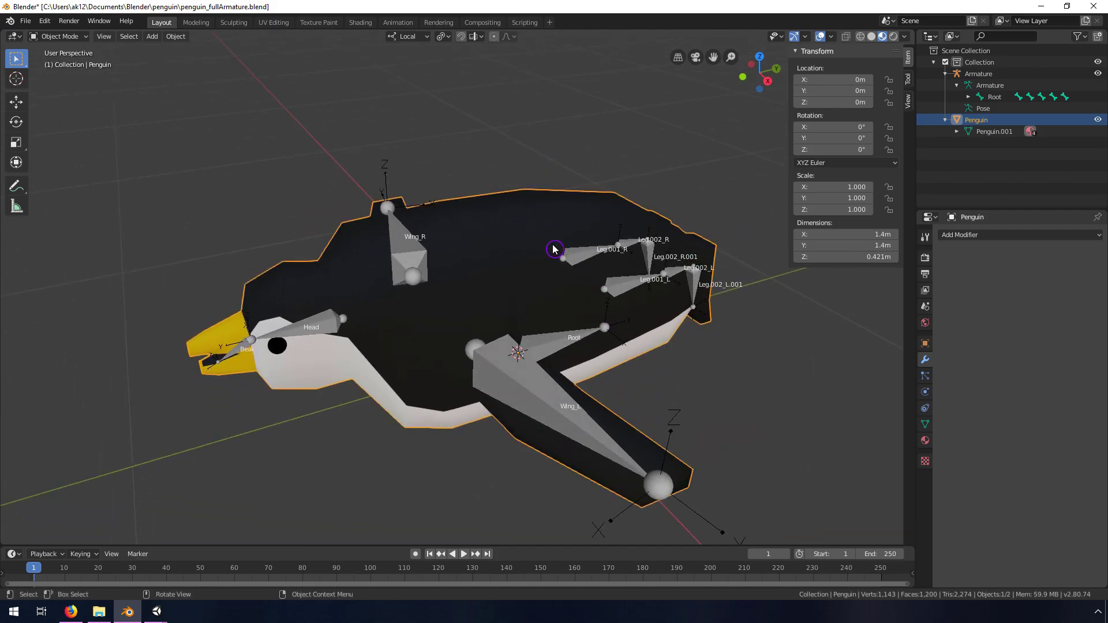
pyautogui.moveTo(662, 317); pyautogui.dragTo(656, 307, button='middle')
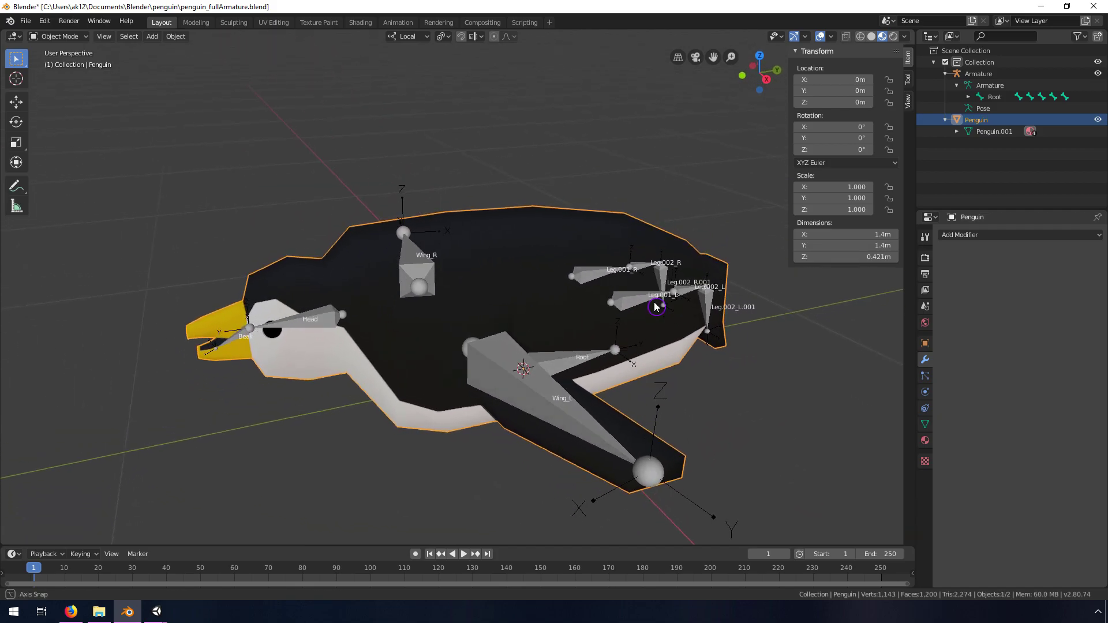
pyautogui.keyDown('shift'); pyautogui.click(586, 279); pyautogui.keyUp('shift')
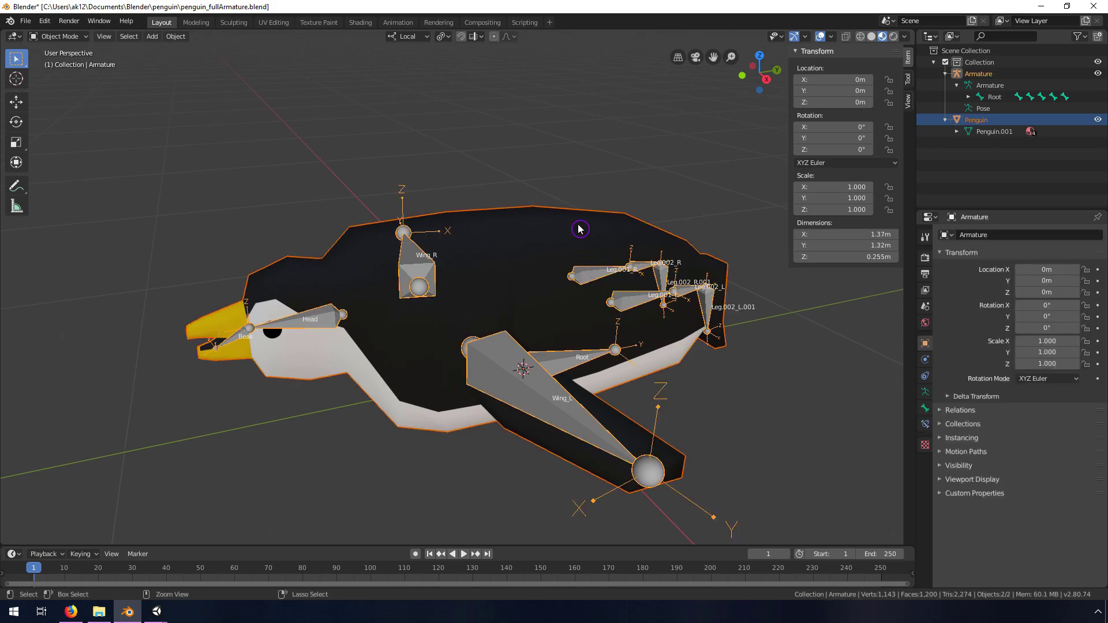
pyautogui.hotkey('ctrl', 'p')
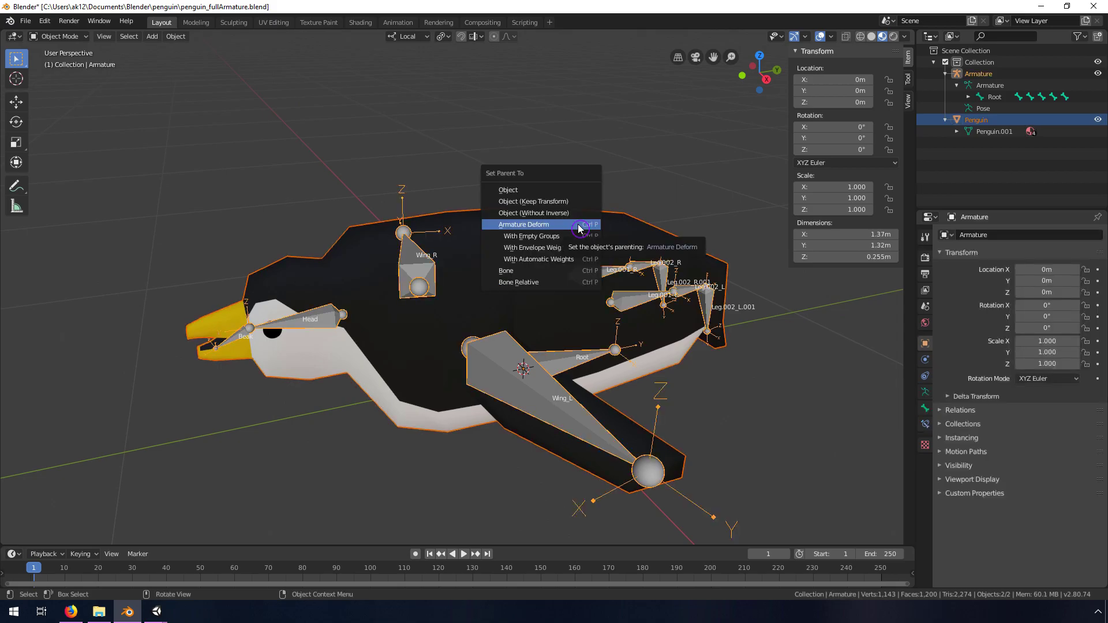
pyautogui.click(542, 240)
# Make the penguin mesh active and examine the list of vertex groups in its mesh data
pyautogui.moveTo(509, 314); pyautogui.dragTo(589, 322, button='middle')
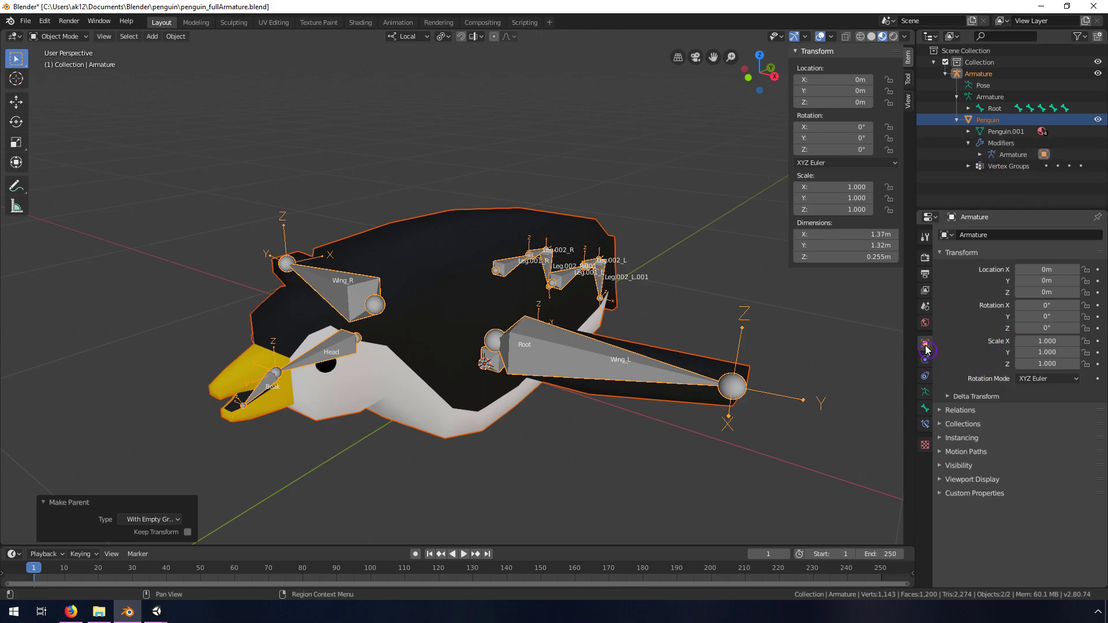
pyautogui.click(924, 409)
pyautogui.click(925, 394)
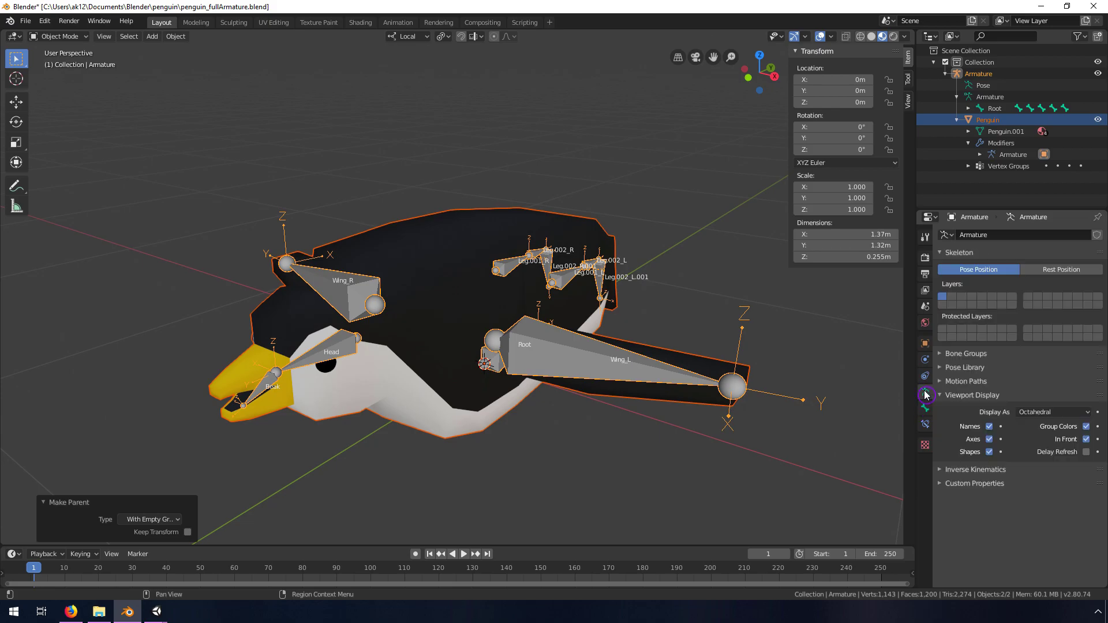
pyautogui.click(993, 133)
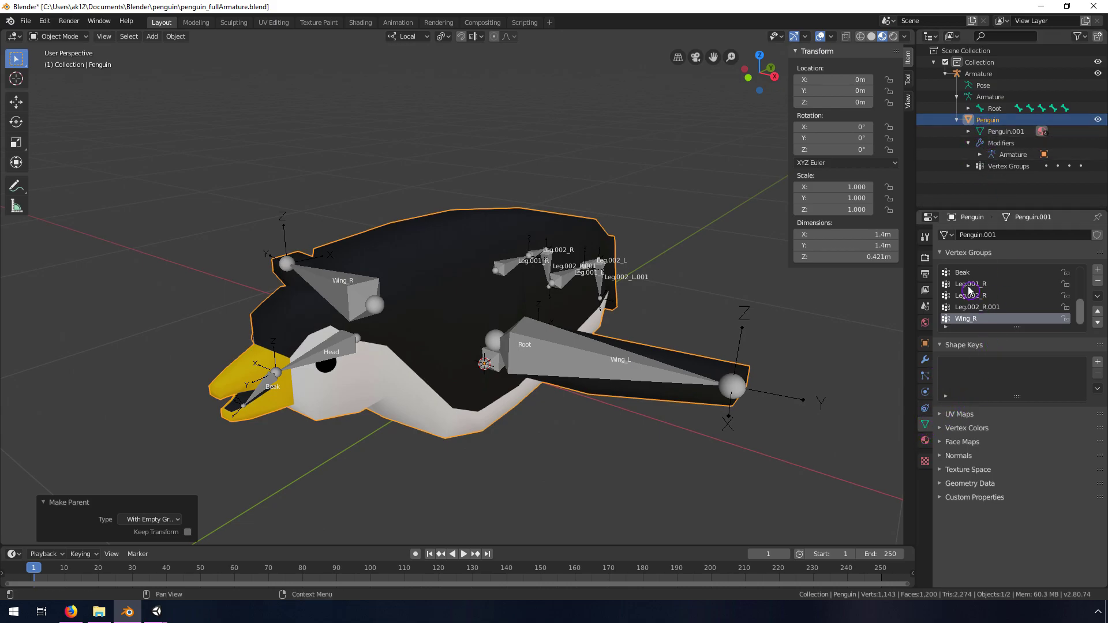
pyautogui.scroll(5, 989, 296)
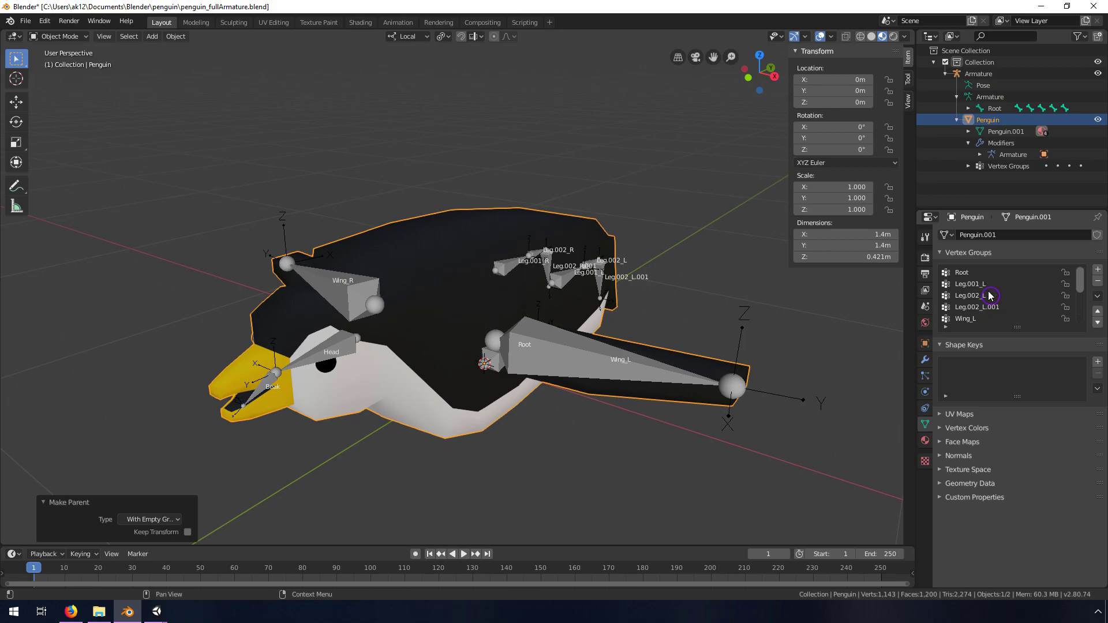
pyautogui.scroll(-5, 1007, 295)
# Switch the penguin mesh from Object Mode to Weight Paint mode
pyautogui.moveTo(406, 310); pyautogui.dragTo(477, 250, button='middle')
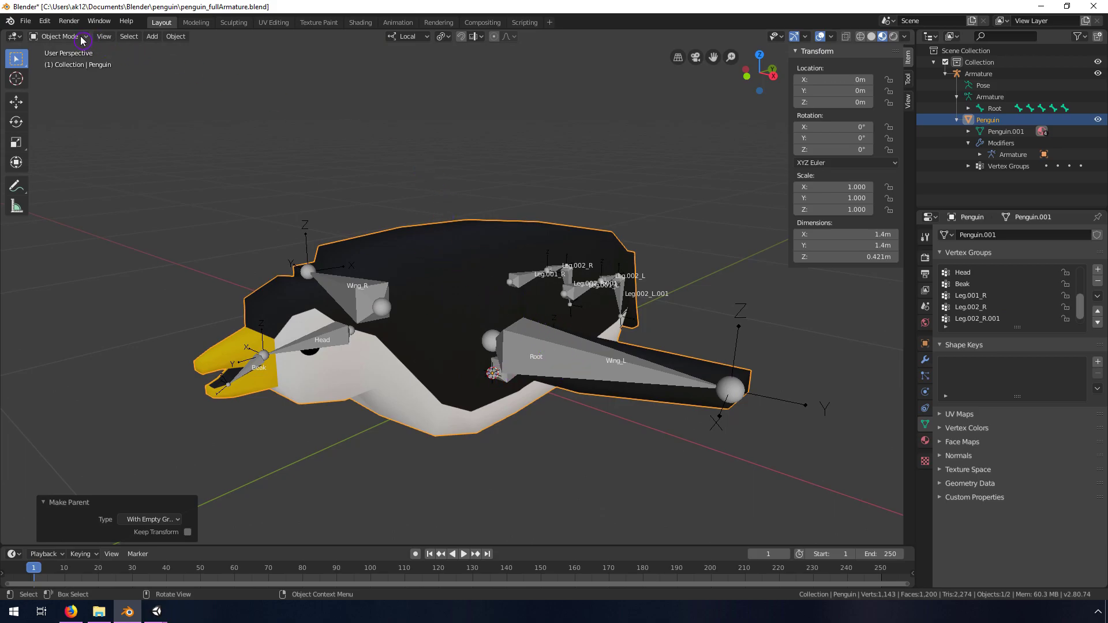
pyautogui.click(63, 37)
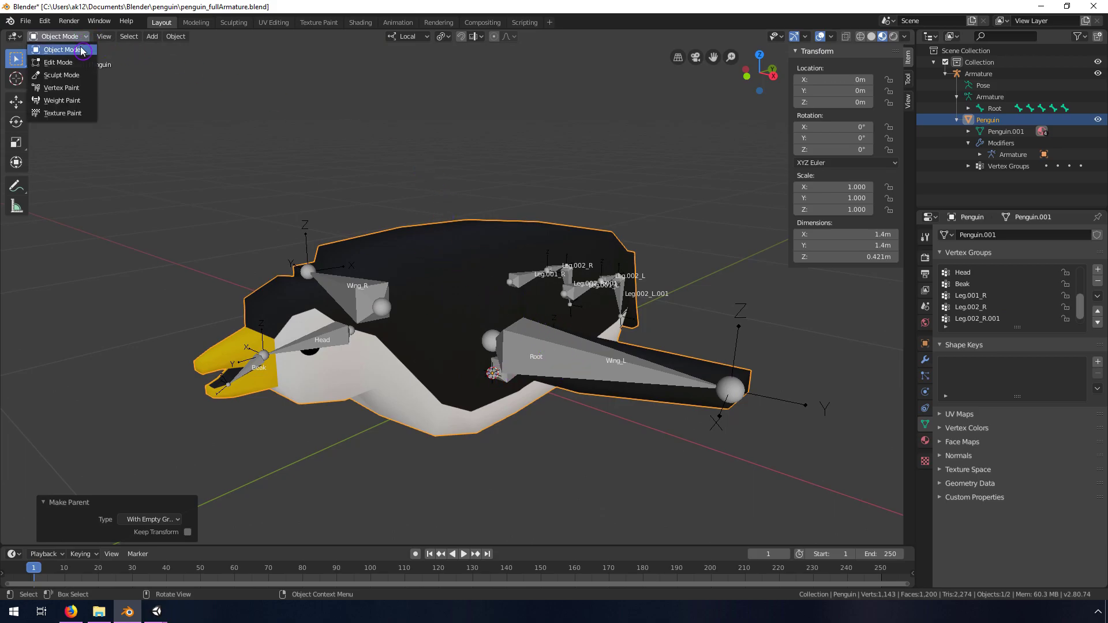
pyautogui.click(70, 101)
pyautogui.moveTo(433, 344)
pyautogui.mouseDown(button='middle')
pyautogui.moveTo(493, 364)
pyautogui.moveTo(435, 354)
pyautogui.moveTo(438, 333)
pyautogui.moveTo(440, 346)
pyautogui.mouseUp(button='middle')
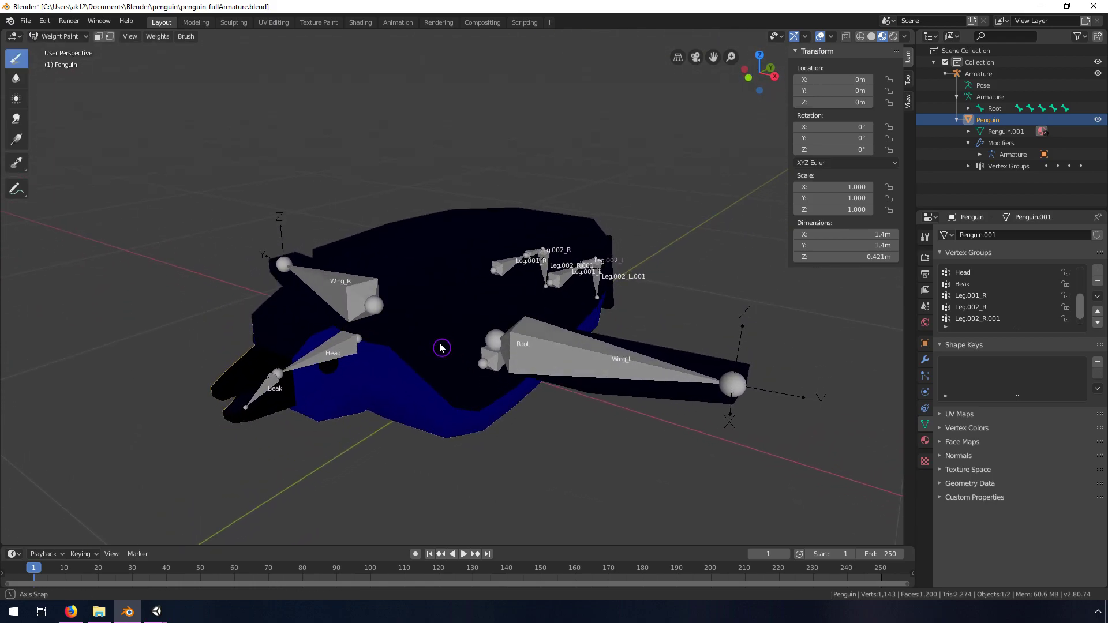
# Set the viewport to Solid shading and change its shading color to Object
pyautogui.click(872, 38)
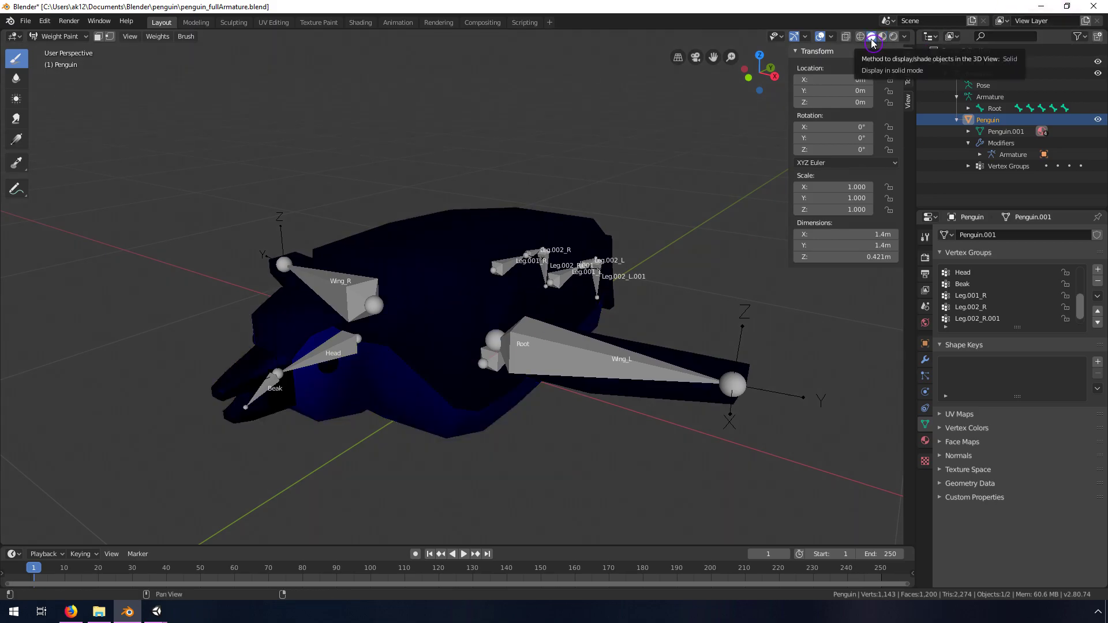
pyautogui.moveTo(457, 296)
pyautogui.mouseDown(button='middle')
pyautogui.moveTo(525, 306)
pyautogui.moveTo(539, 285)
pyautogui.moveTo(497, 301)
pyautogui.moveTo(445, 296)
pyautogui.moveTo(468, 302)
pyautogui.moveTo(470, 288)
pyautogui.mouseUp(button='middle')
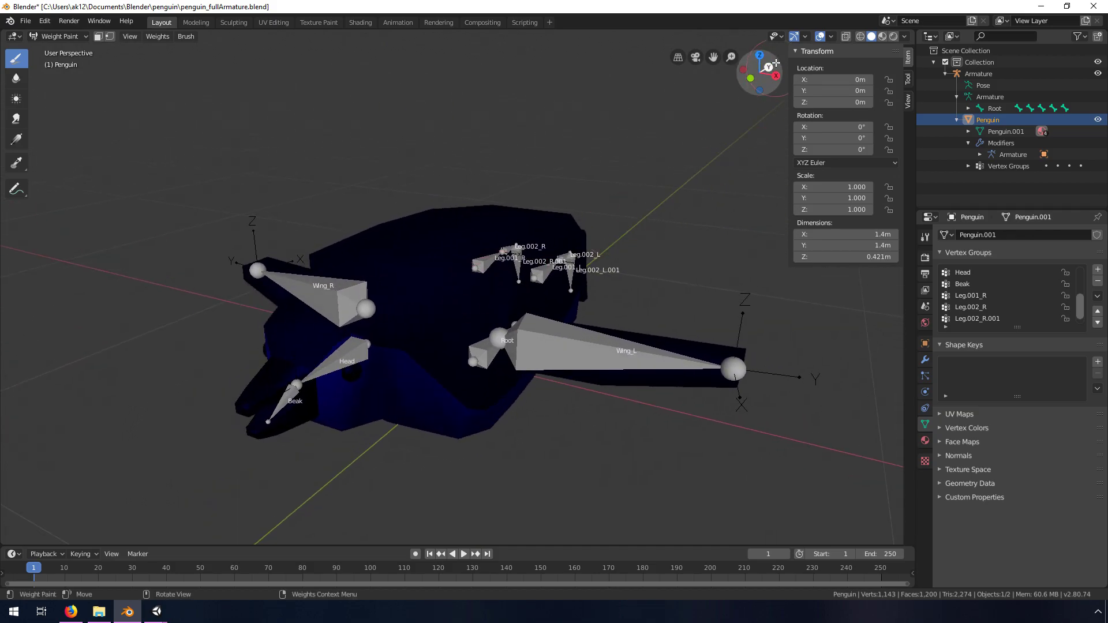
pyautogui.click(830, 38)
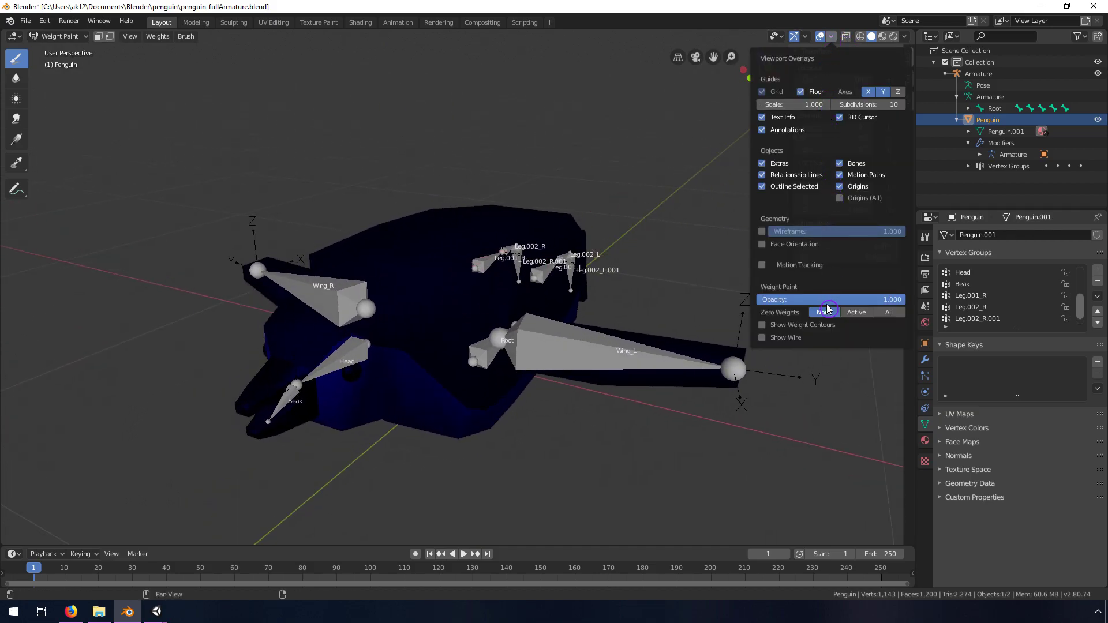
pyautogui.click(904, 37)
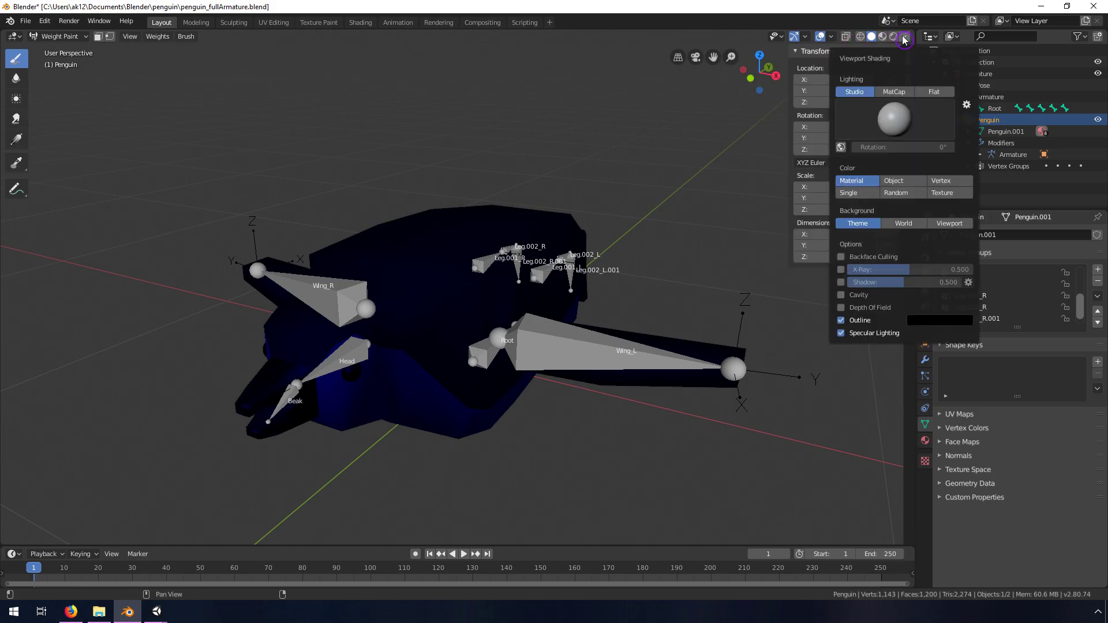
pyautogui.click(899, 183)
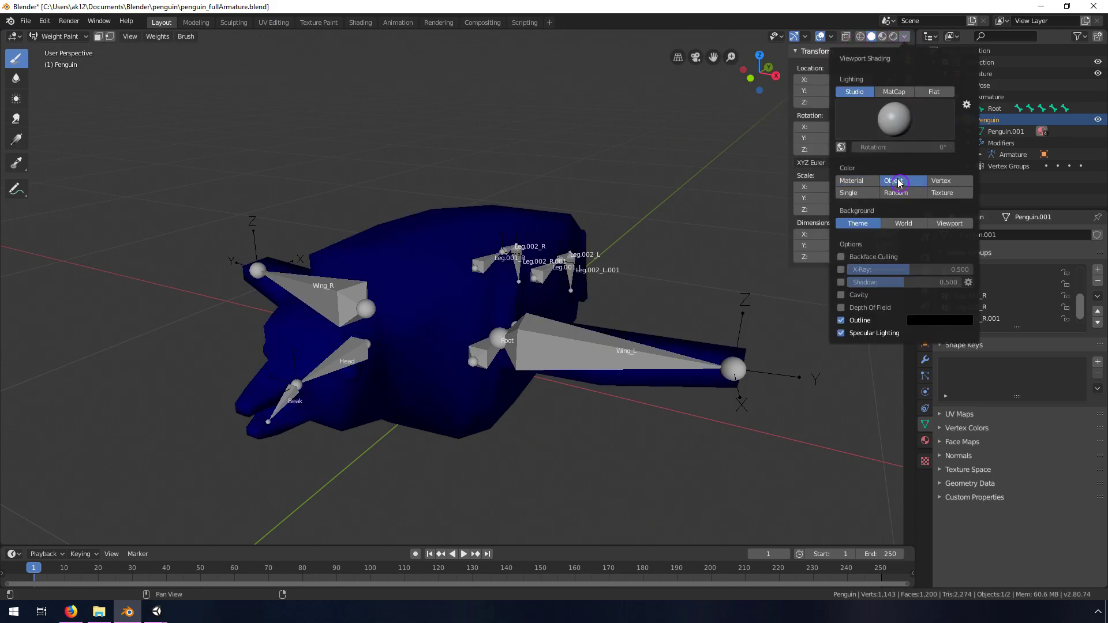
pyautogui.click(874, 38)
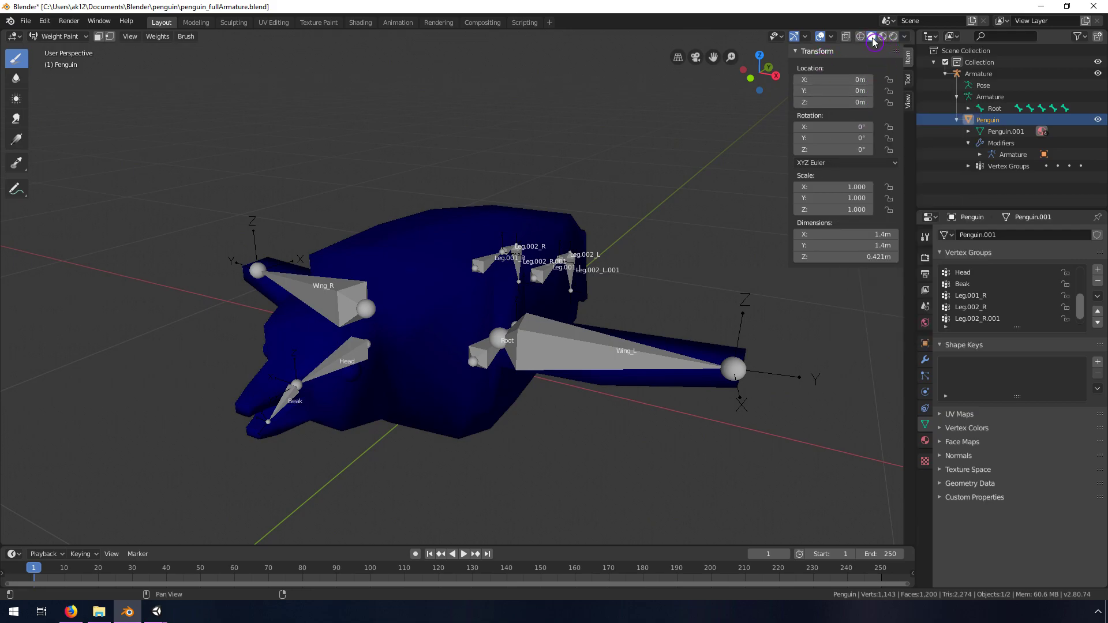
# Compare the weight display in Look Dev shading and with Material color, ending on Solid shading with Object color
pyautogui.click(883, 37)
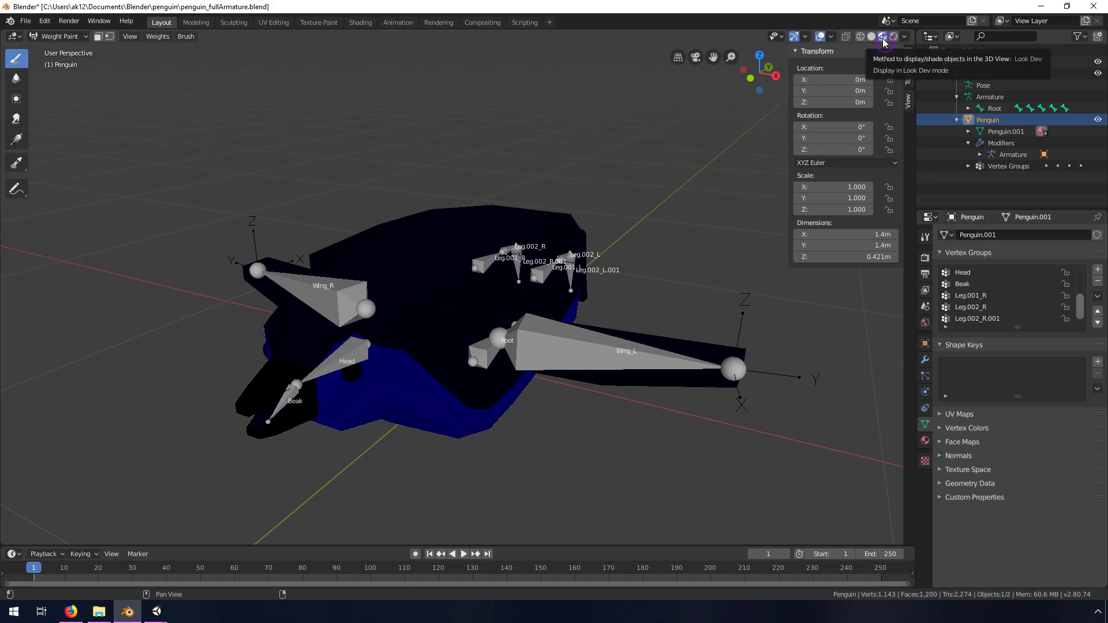
pyautogui.click(873, 38)
pyautogui.moveTo(470, 255)
pyautogui.mouseDown(button='middle')
pyautogui.moveTo(519, 266)
pyautogui.moveTo(554, 248)
pyautogui.mouseUp(button='middle')
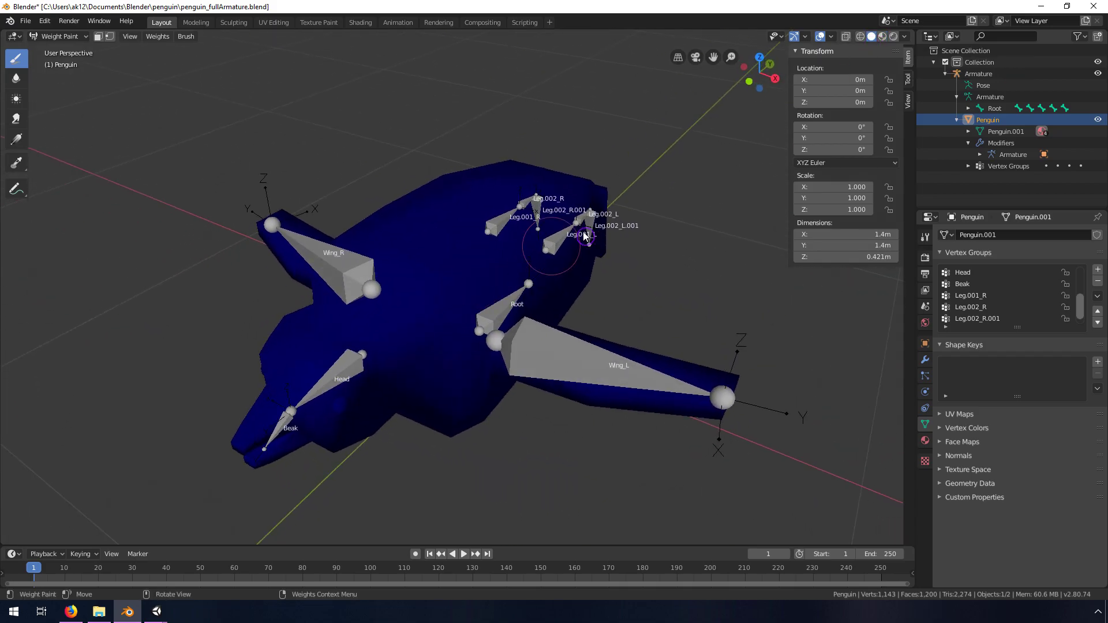
pyautogui.click(907, 37)
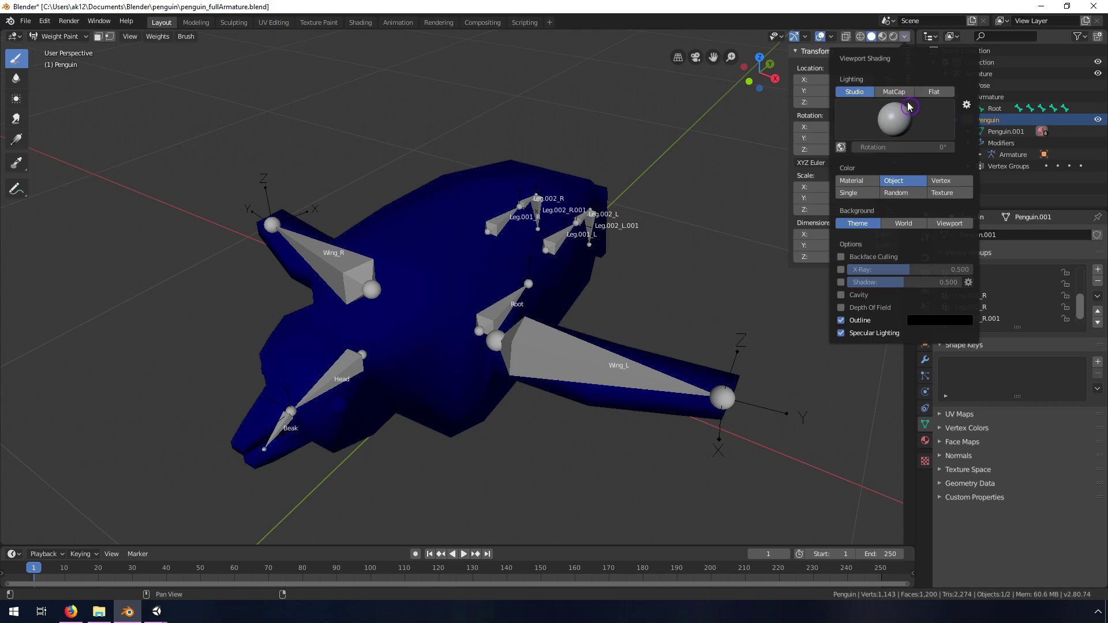
pyautogui.click(859, 181)
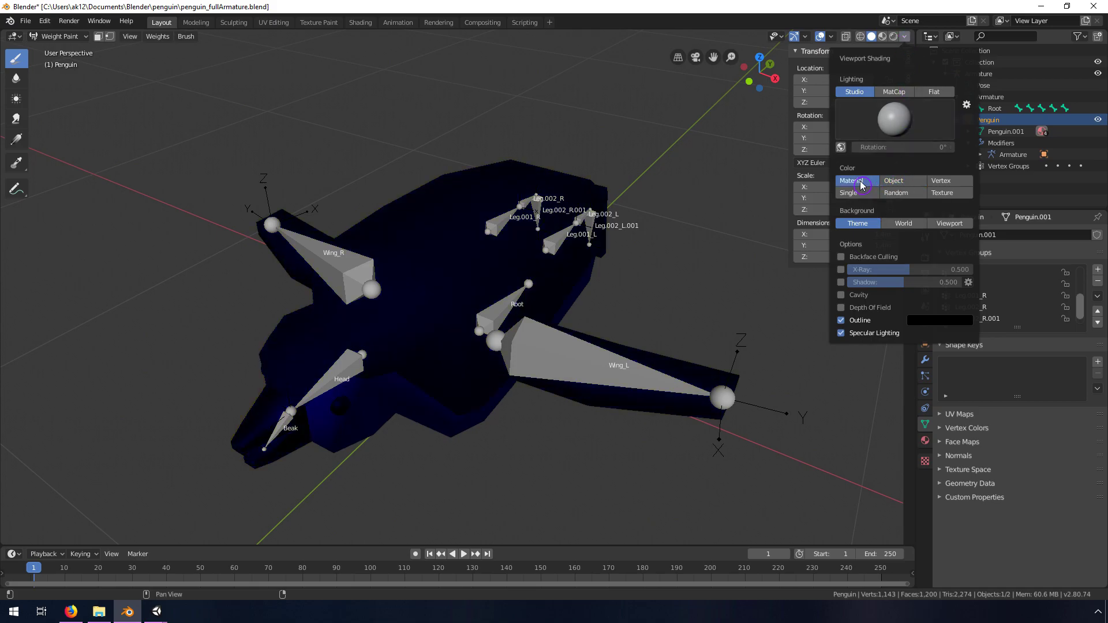
pyautogui.click(894, 181)
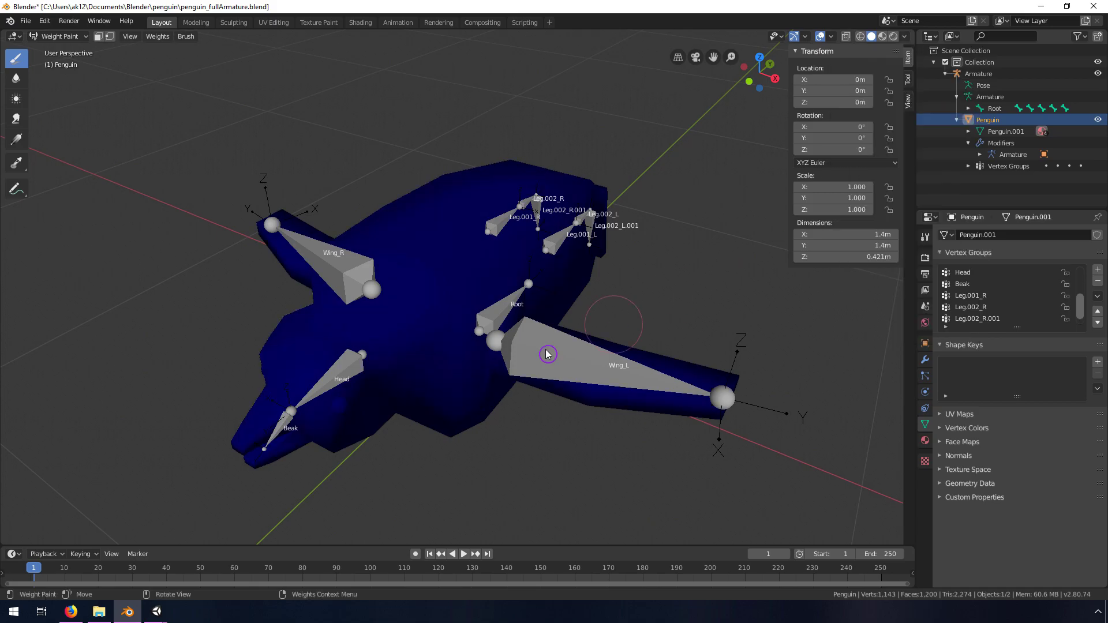
# Make Wing_L the active vertex group of the penguin mesh
pyautogui.moveTo(380, 365); pyautogui.dragTo(468, 312, button='middle')
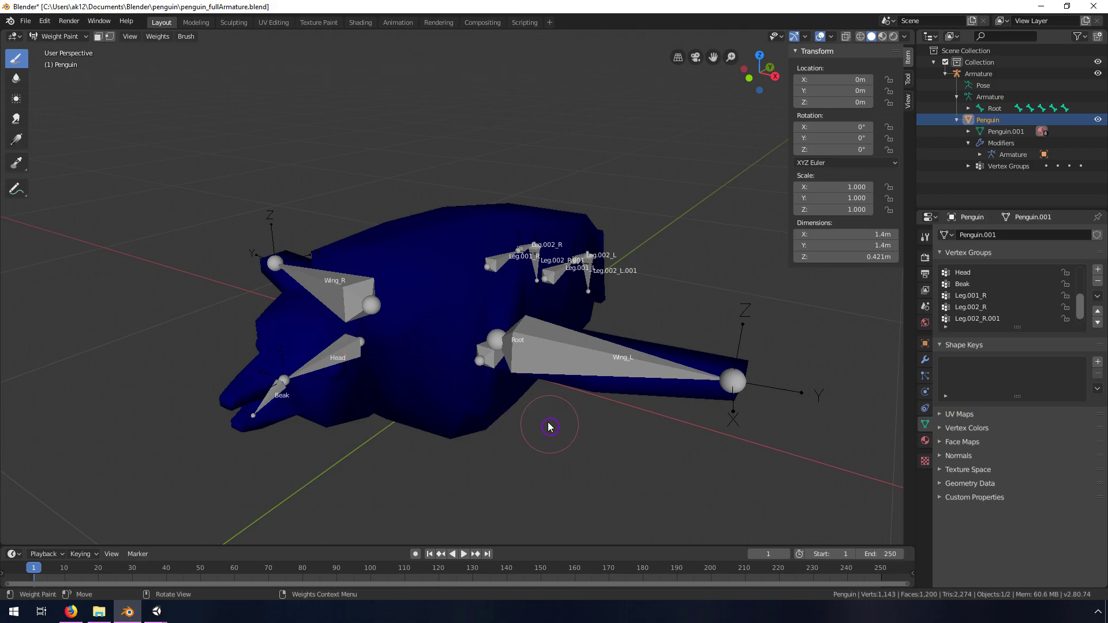
pyautogui.moveTo(359, 408)
pyautogui.mouseDown(button='middle')
pyautogui.moveTo(399, 391)
pyautogui.moveTo(440, 421)
pyautogui.moveTo(354, 390)
pyautogui.moveTo(517, 404)
pyautogui.moveTo(440, 384)
pyautogui.moveTo(462, 400)
pyautogui.moveTo(468, 388)
pyautogui.moveTo(430, 387)
pyautogui.moveTo(257, 327)
pyautogui.mouseUp(button='middle')
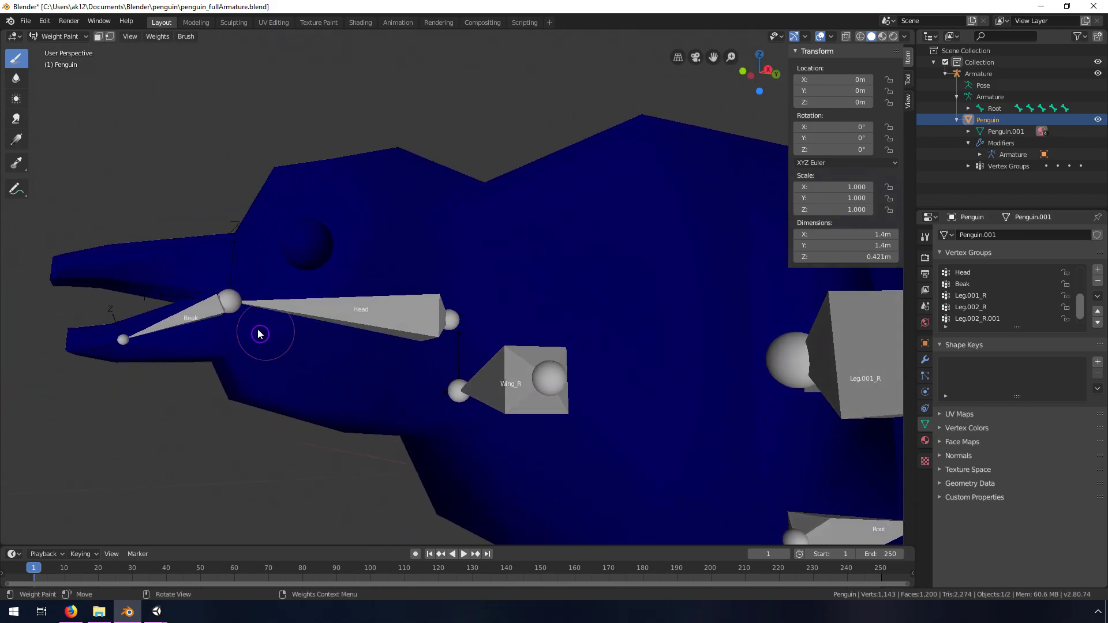
pyautogui.scroll(-5, 415, 272)
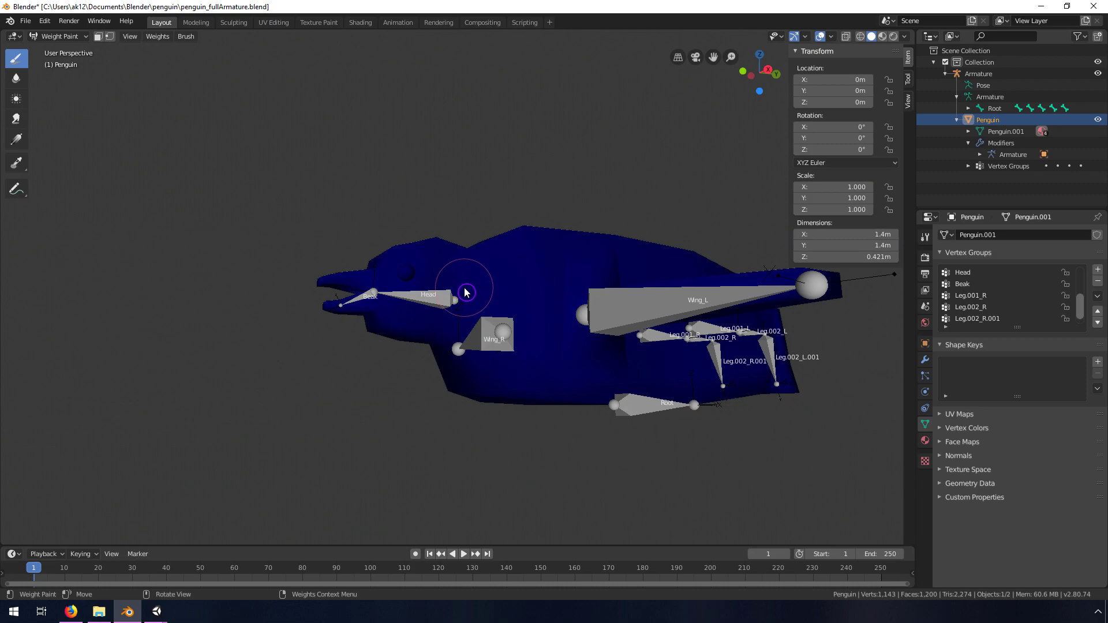
pyautogui.scroll(4, 981, 298)
pyautogui.scroll(1, 1005, 303)
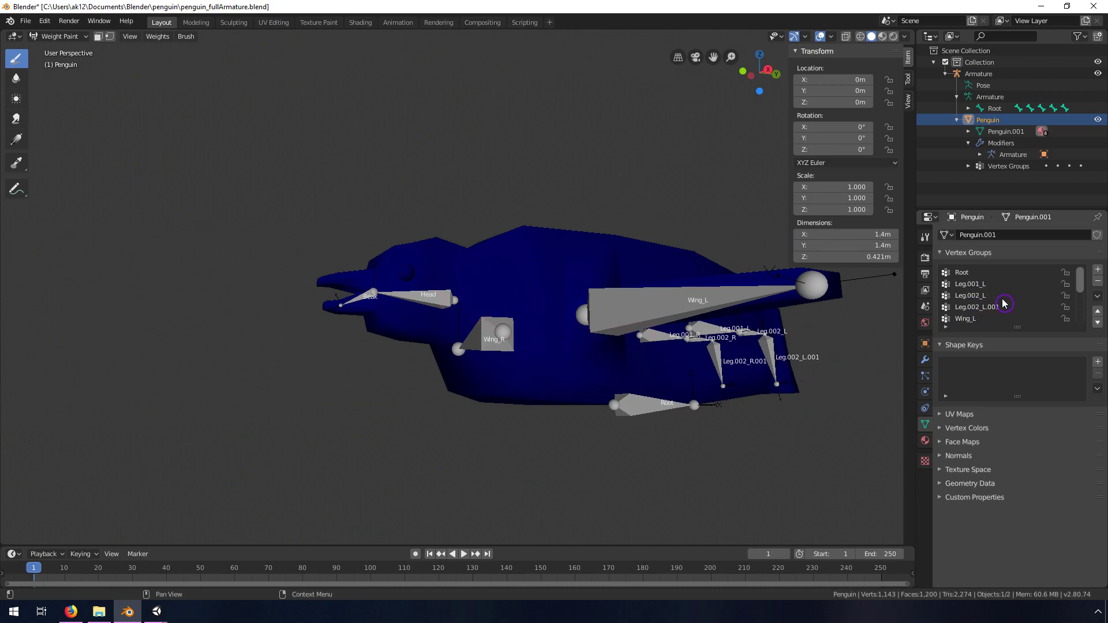
pyautogui.click(972, 274)
pyautogui.scroll(-2, 1002, 295)
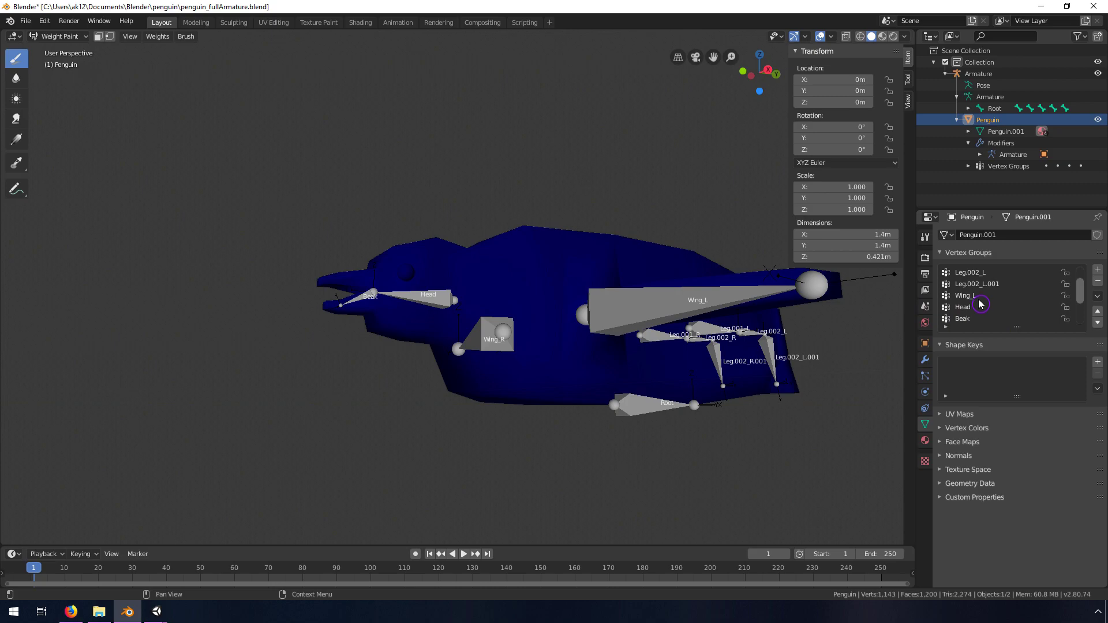
pyautogui.click(969, 297)
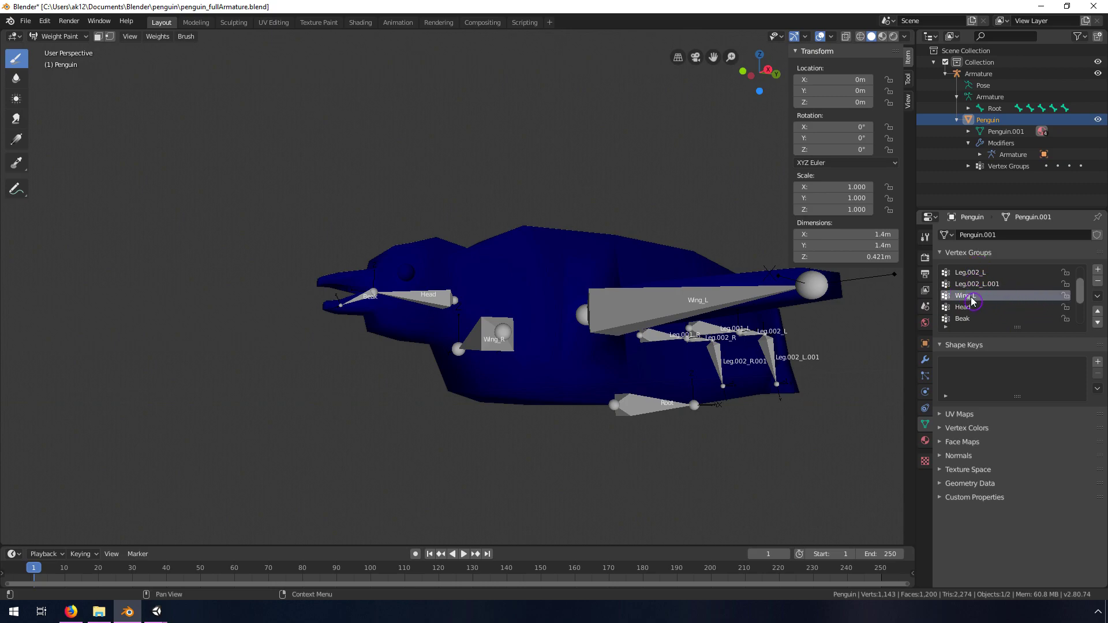
# Show the tool settings in the 3D viewport header so the weight brush options are available
pyautogui.moveTo(681, 364); pyautogui.dragTo(705, 354, button='middle')
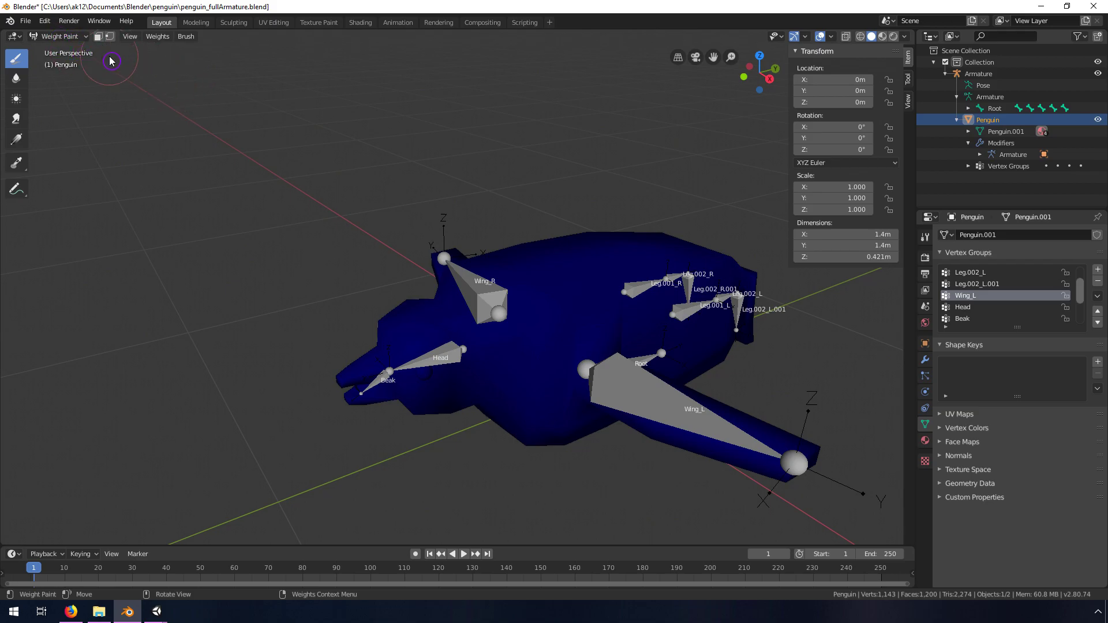
pyautogui.click(178, 45)
pyautogui.moveTo(132, 38)
pyautogui.rightClick(140, 38)
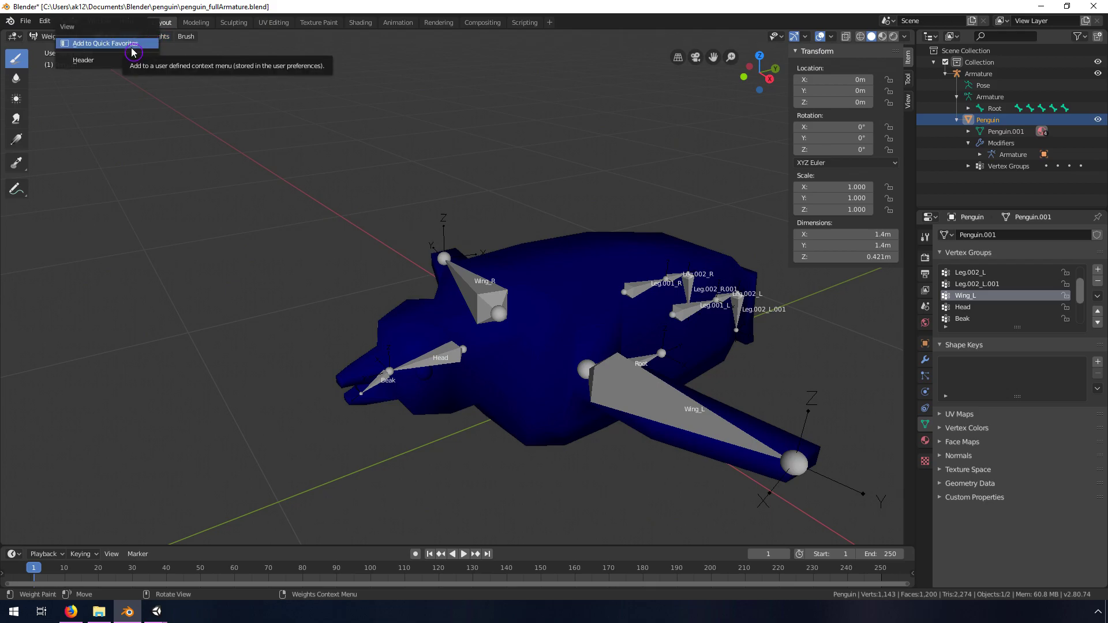
pyautogui.moveTo(118, 62)
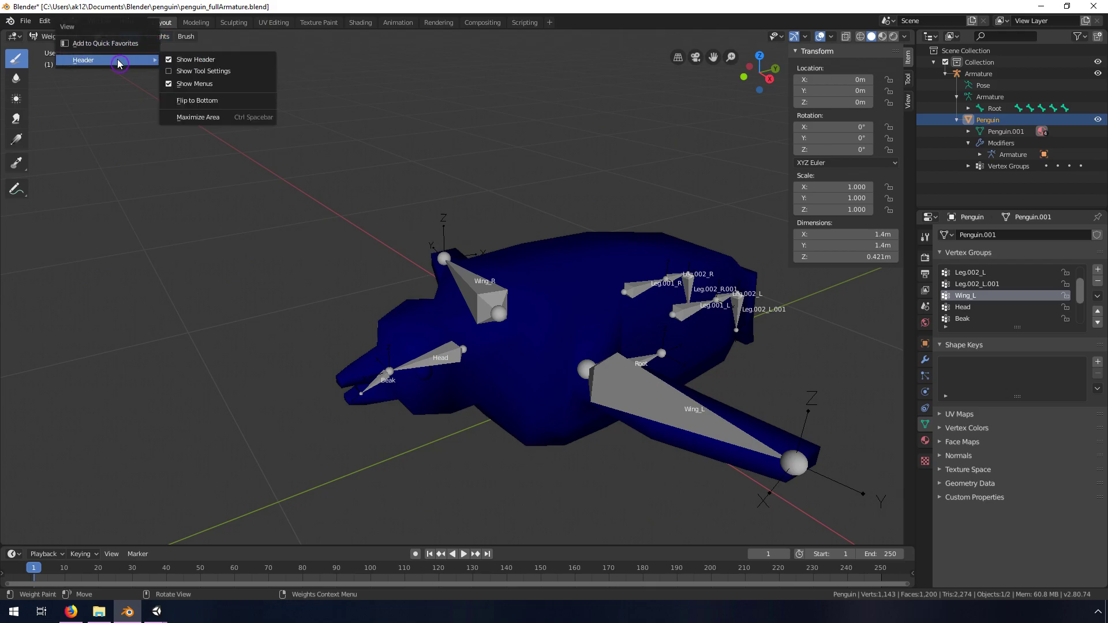
pyautogui.click(169, 72)
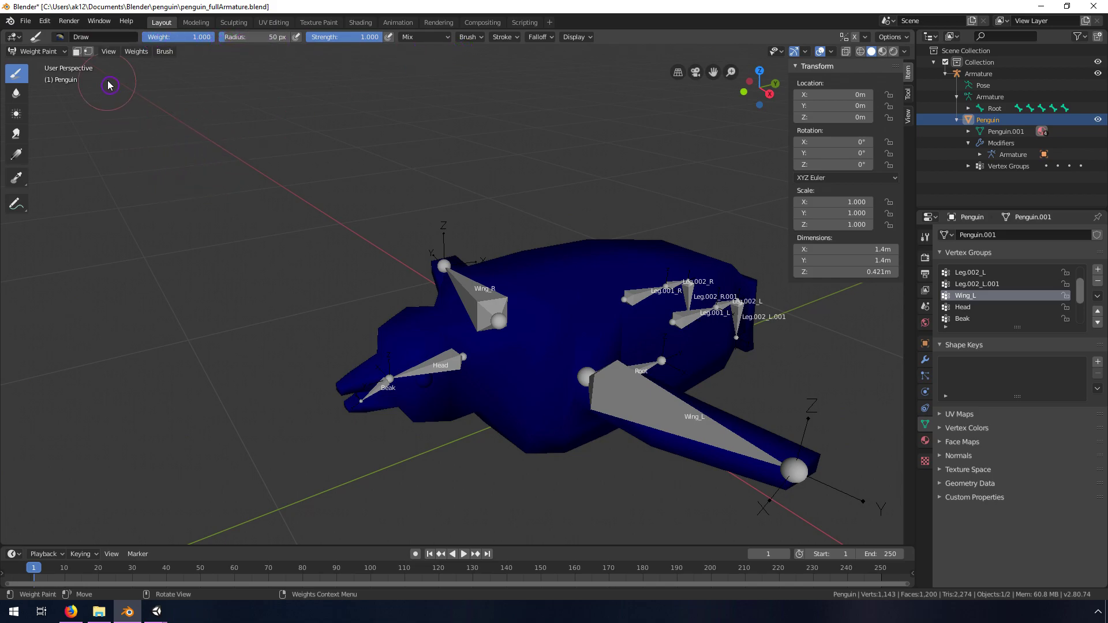
pyautogui.rightClick(112, 59)
pyautogui.moveTo(112, 58)
# Paint the Wing_L group with the Draw brush at weight 1.000 from the left wing's tip in toward the body
pyautogui.moveTo(794, 466)
pyautogui.mouseDown()
pyautogui.moveTo(827, 455)
pyautogui.moveTo(788, 480)
pyautogui.mouseUp()
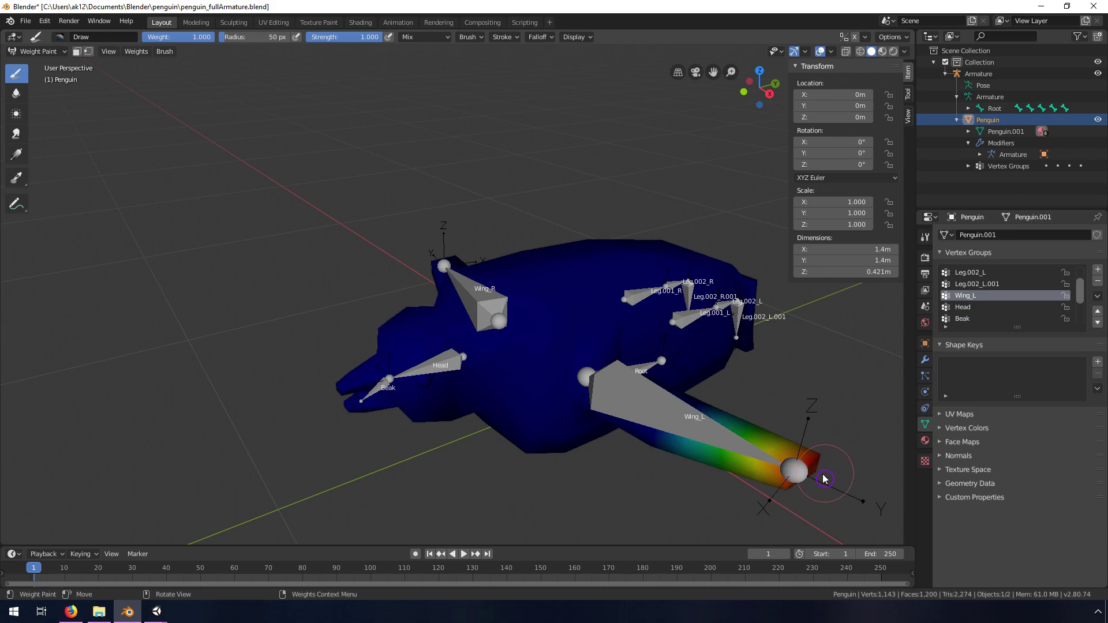
pyautogui.moveTo(765, 476)
pyautogui.mouseDown()
pyautogui.moveTo(657, 444)
pyautogui.moveTo(709, 407)
pyautogui.moveTo(663, 429)
pyautogui.moveTo(721, 395)
pyautogui.moveTo(634, 448)
pyautogui.mouseUp()
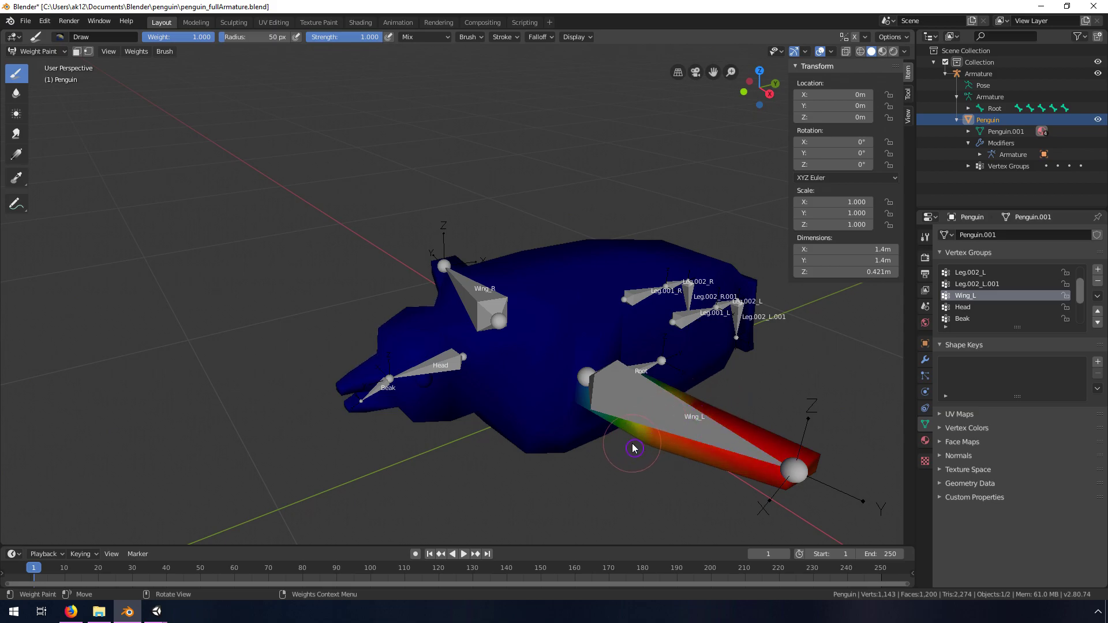
pyautogui.moveTo(742, 485); pyautogui.dragTo(586, 153, button='middle')
pyautogui.moveTo(590, 109)
pyautogui.mouseDown()
pyautogui.moveTo(523, 107)
pyautogui.moveTo(574, 110)
pyautogui.mouseUp()
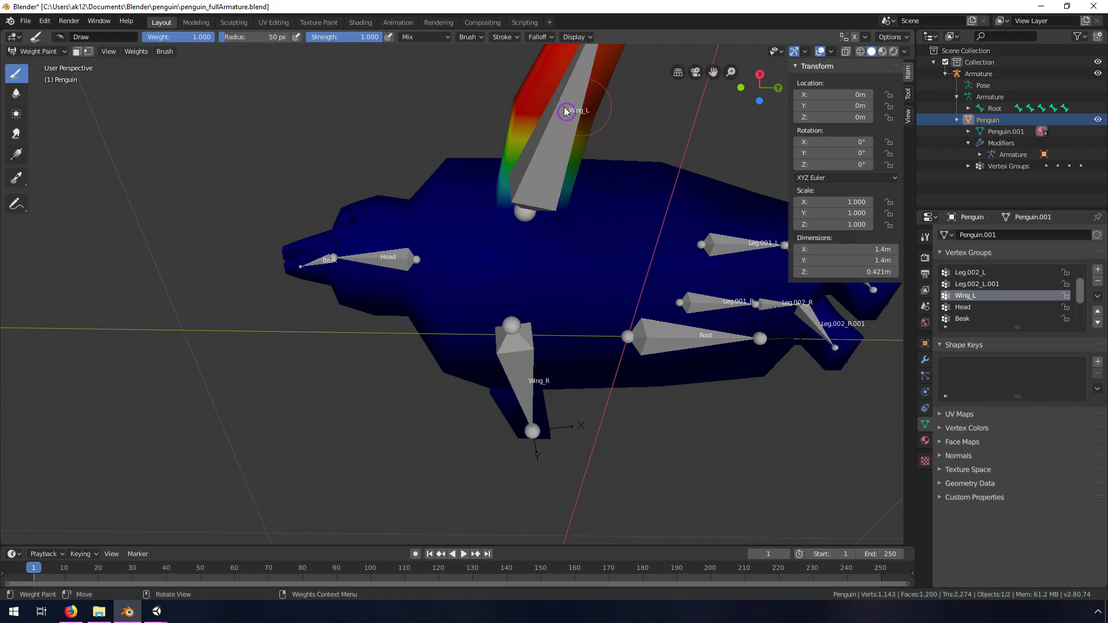
# Examine the painted weight gradient around the left wing's joint with the body from several angles
pyautogui.moveTo(645, 108)
pyautogui.mouseDown(button='middle')
pyautogui.moveTo(606, 151)
pyautogui.moveTo(368, 173)
pyautogui.moveTo(455, 153)
pyautogui.moveTo(405, 181)
pyautogui.moveTo(455, 213)
pyautogui.moveTo(555, 232)
pyautogui.mouseUp(button='middle')
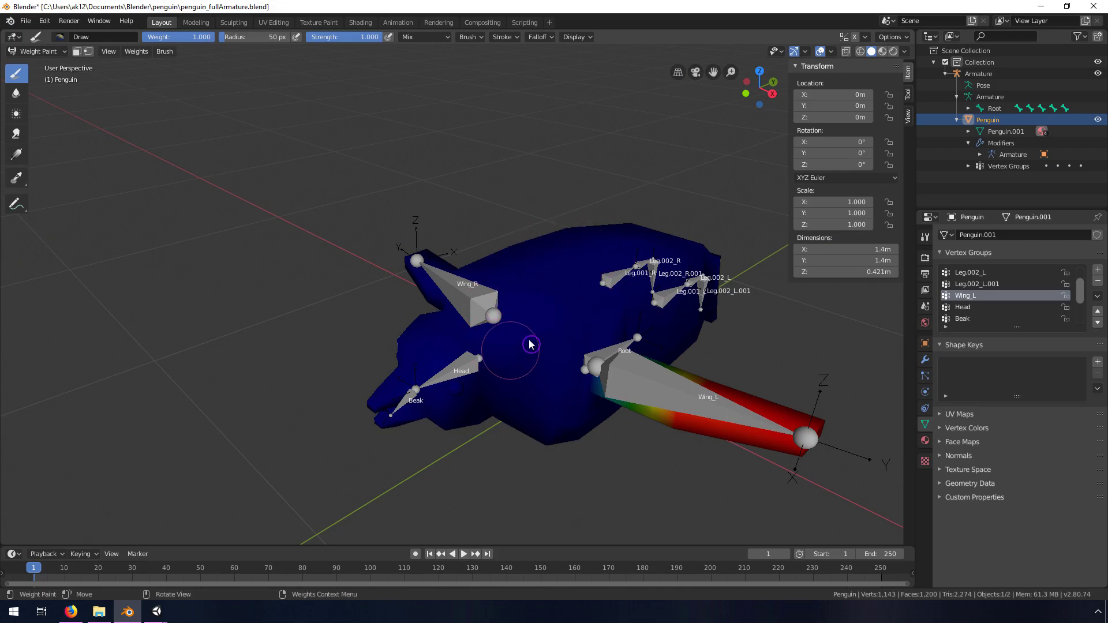
pyautogui.moveTo(541, 329); pyautogui.dragTo(538, 304, button='middle')
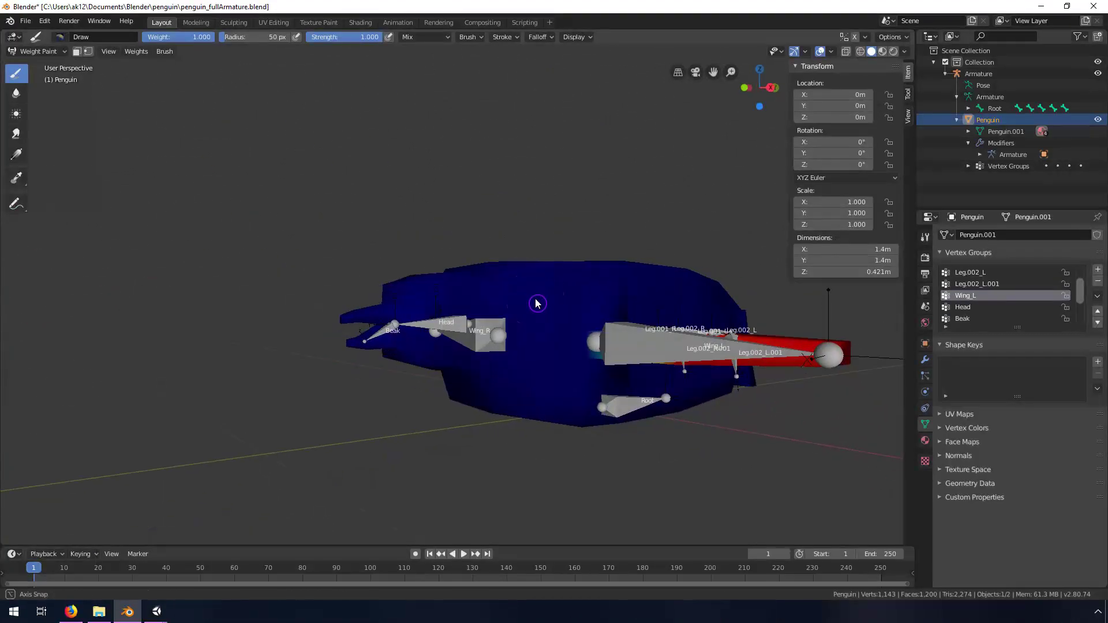
pyautogui.moveTo(715, 340); pyautogui.dragTo(577, 372, button='middle')
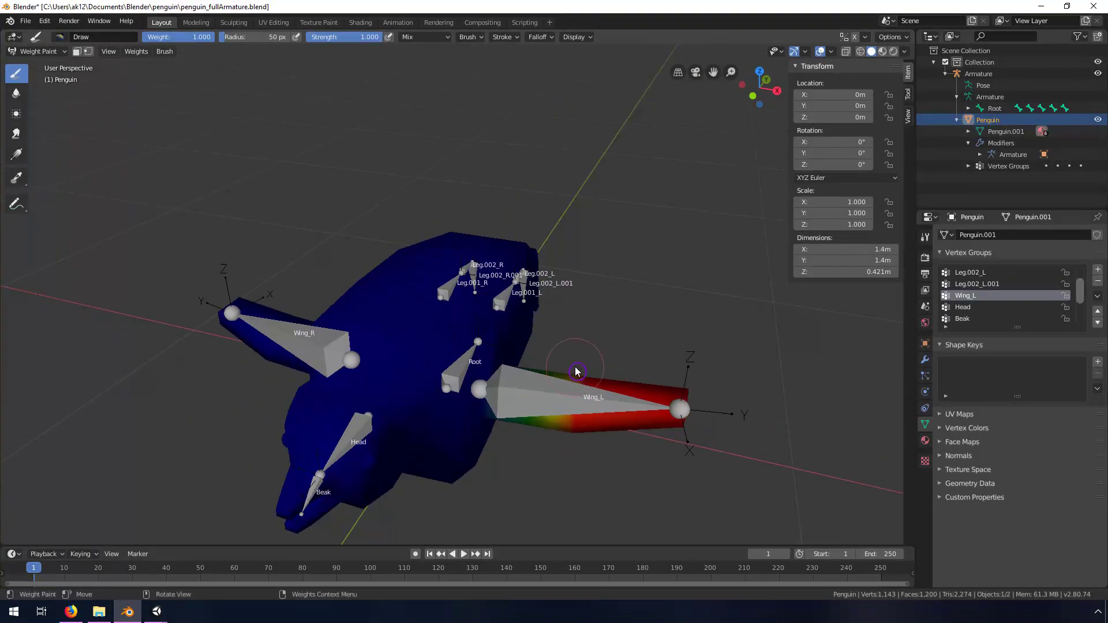
pyautogui.scroll(3, 552, 399)
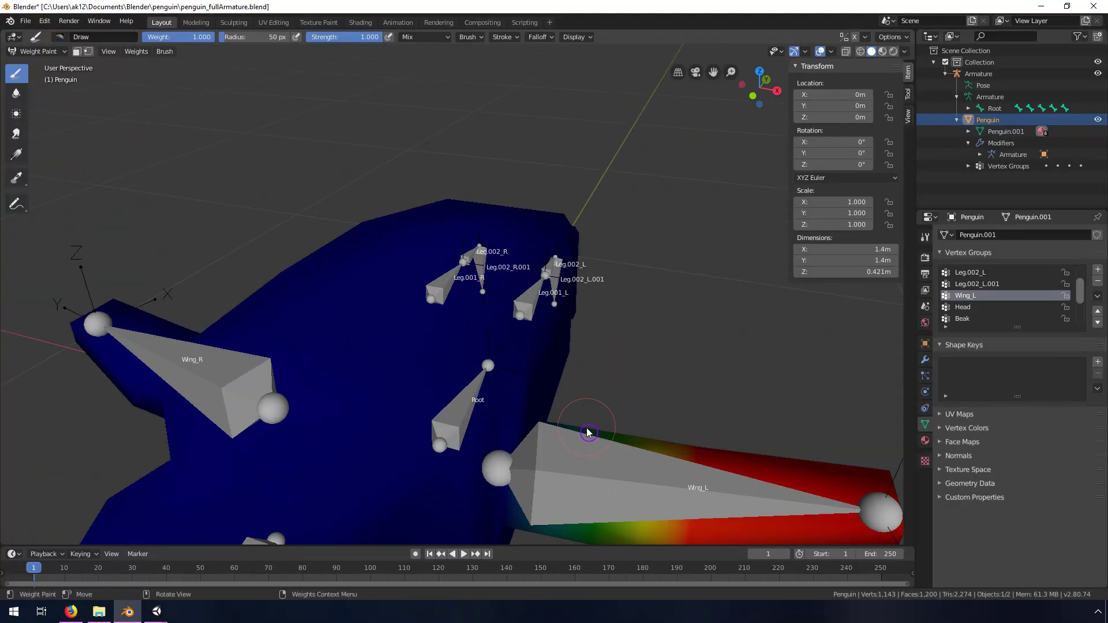
pyautogui.moveTo(596, 453); pyautogui.dragTo(506, 339, button='middle')
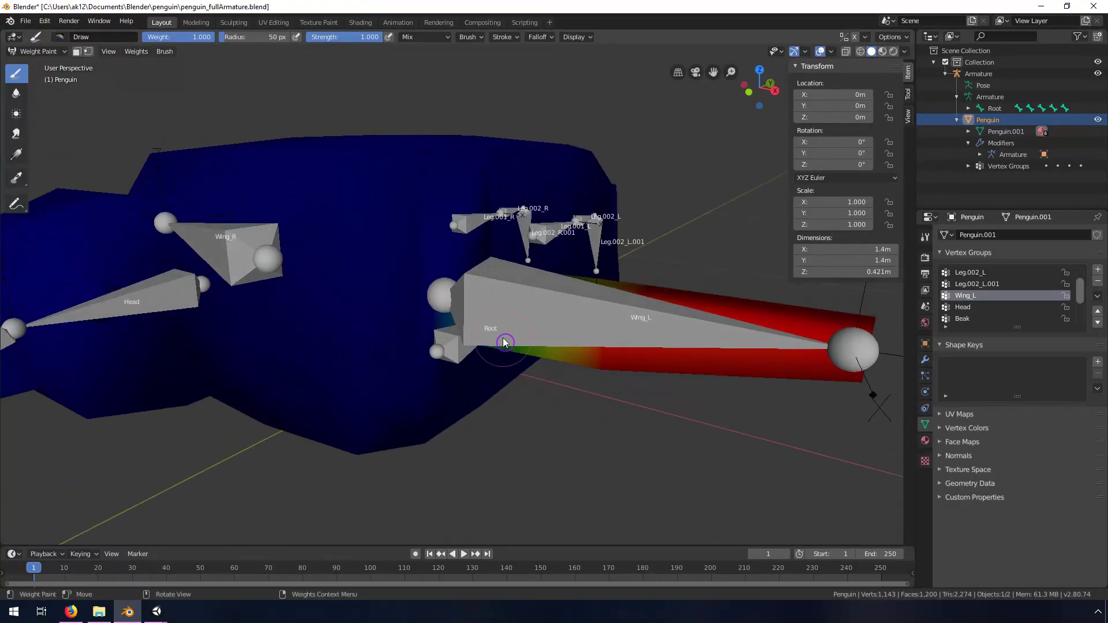
pyautogui.scroll(3, 470, 332)
pyautogui.scroll(-3, 484, 333)
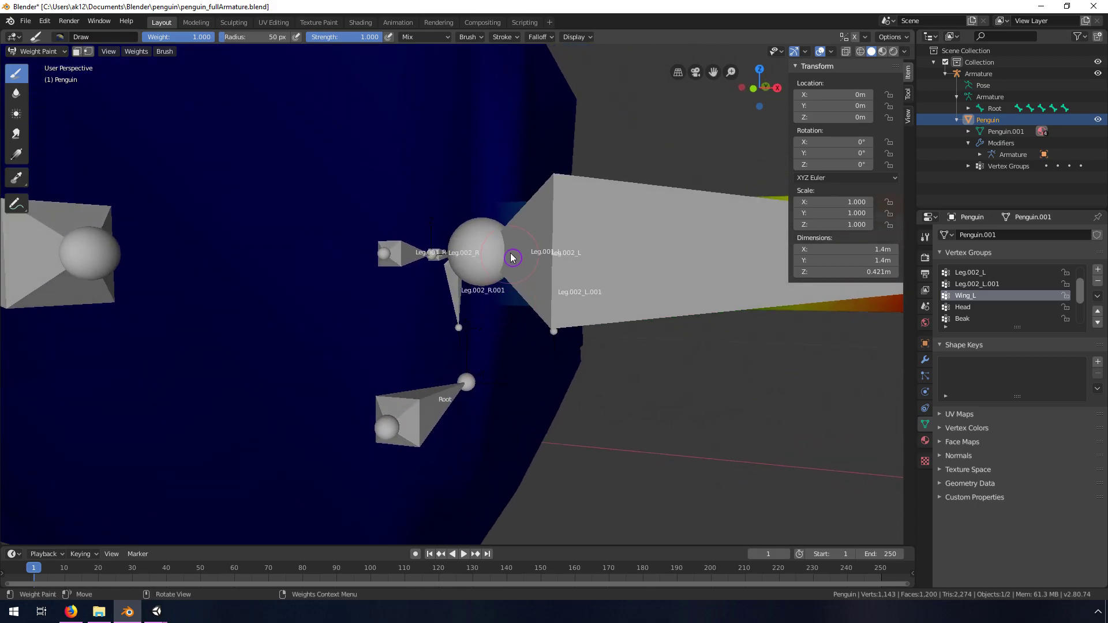
pyautogui.moveTo(526, 248); pyautogui.dragTo(545, 295, button='middle')
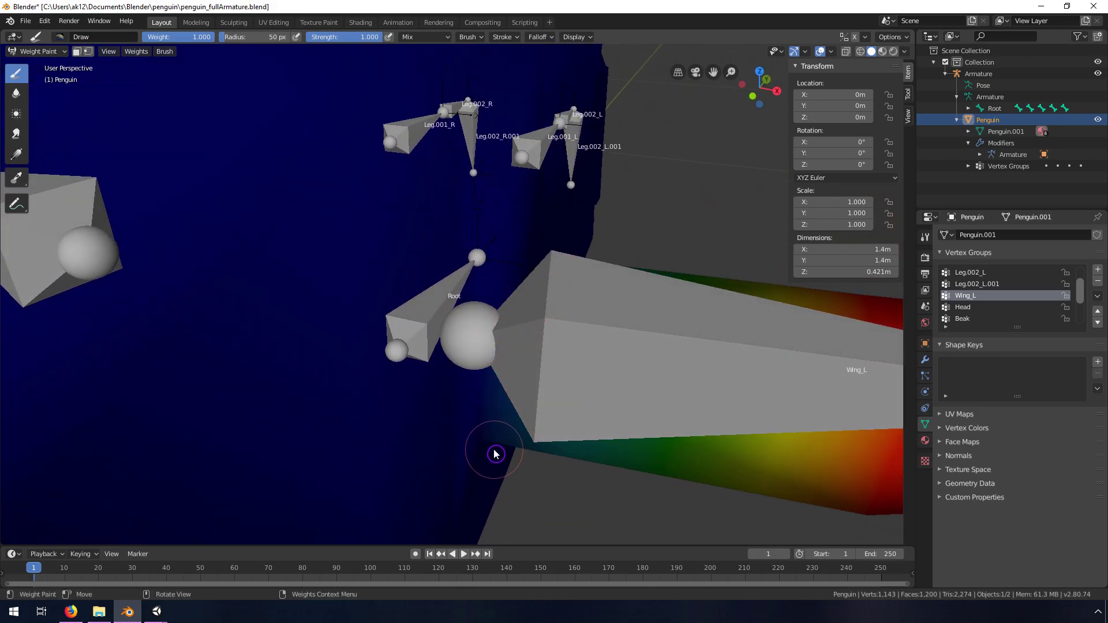
pyautogui.scroll(-5, 612, 430)
pyautogui.moveTo(688, 393); pyautogui.dragTo(588, 369, button='middle')
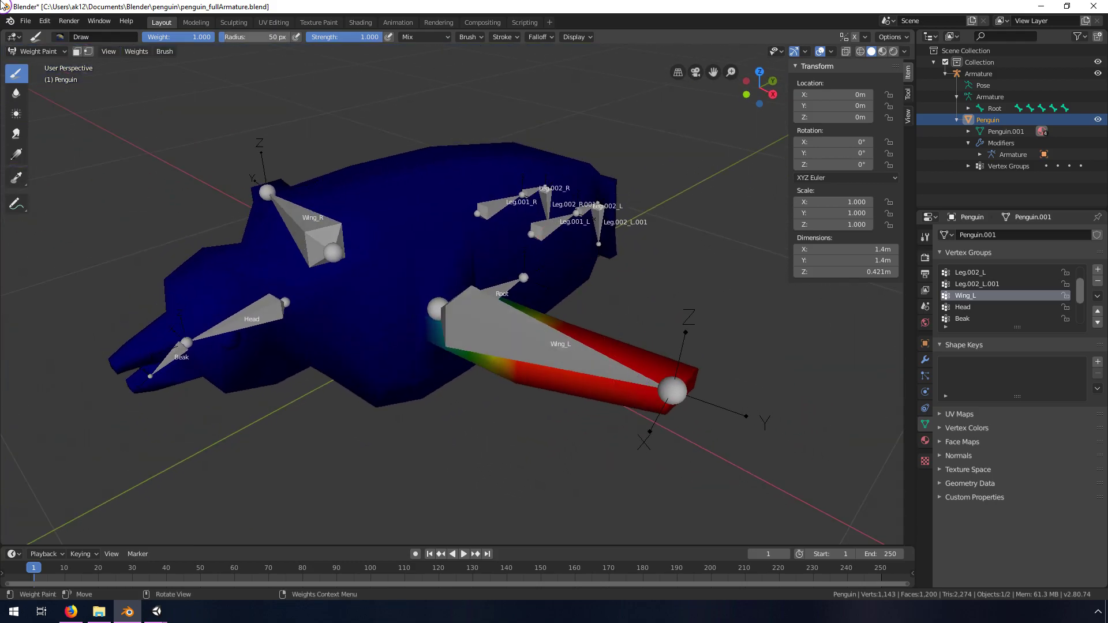
# Return the penguin mesh to Object Mode, select the armature, and switch it to Pose Mode
pyautogui.click(36, 51)
pyautogui.click(40, 65)
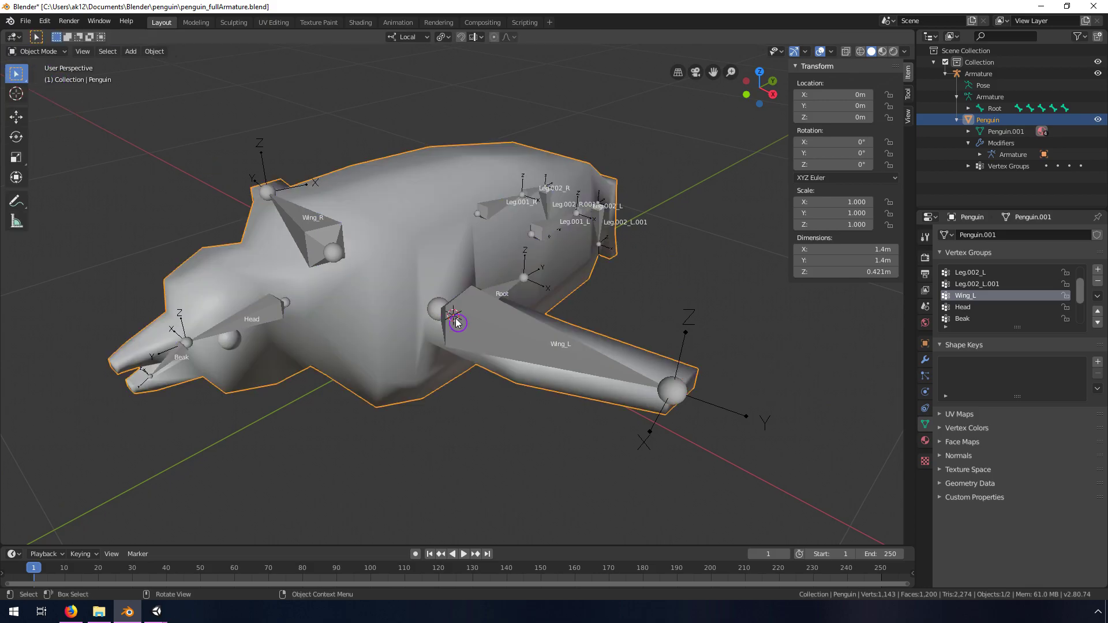
pyautogui.click(501, 328)
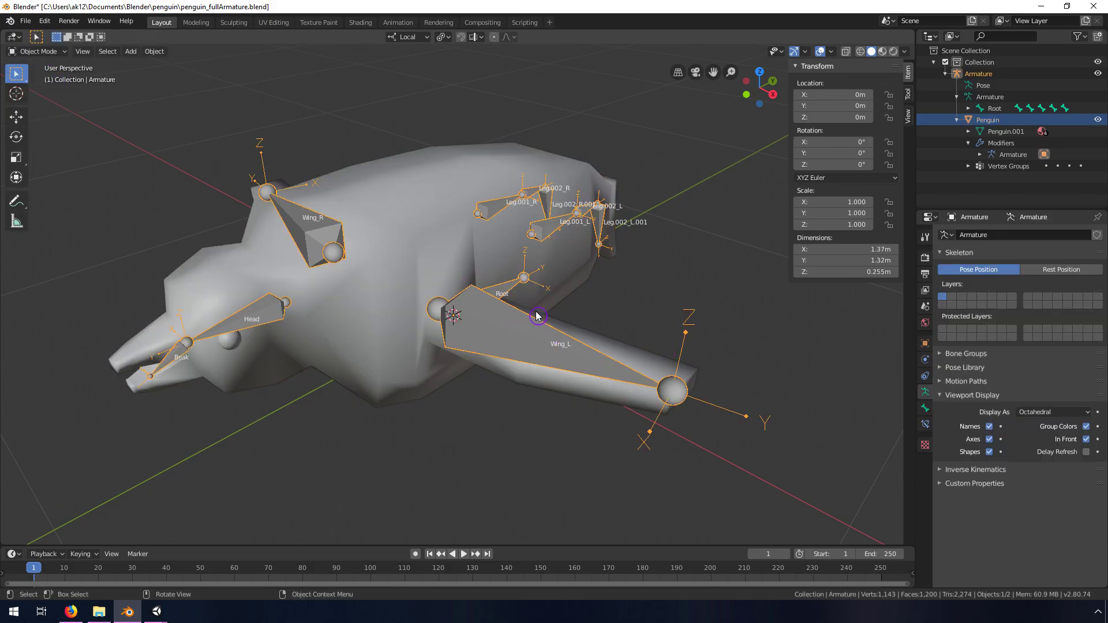
pyautogui.click(36, 52)
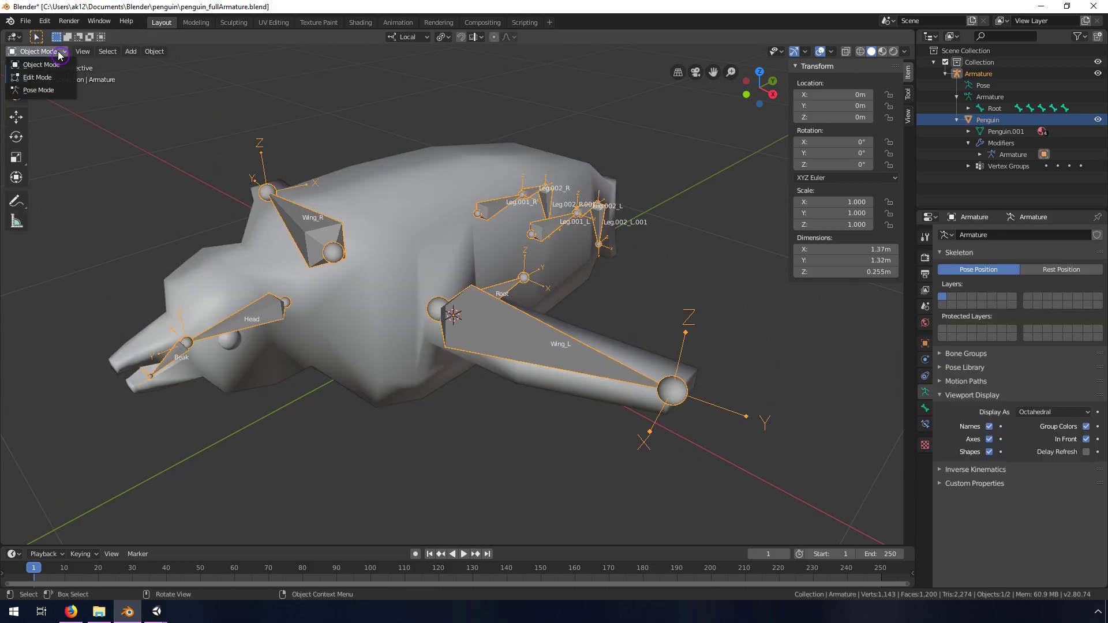
pyautogui.click(38, 90)
# Test the left wing's deformation by rotating the Wing_L bone about its local X axis, then cancel the rotation
pyautogui.click(549, 344)
pyautogui.moveTo(584, 418); pyautogui.dragTo(648, 379, button='middle')
pyautogui.press('r')
pyautogui.press('x')
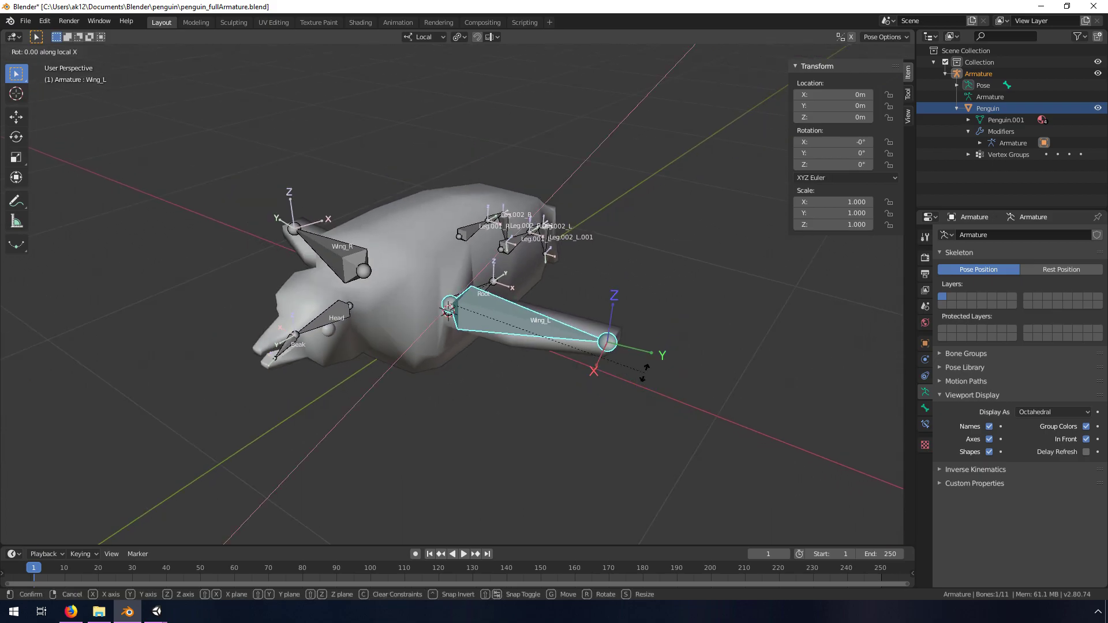
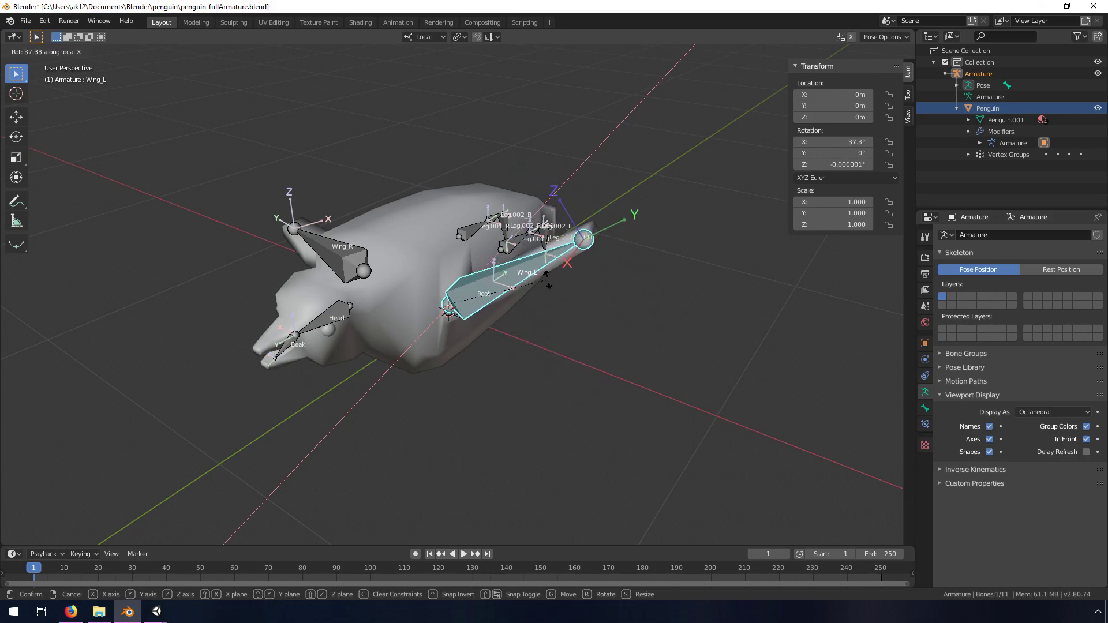
pyautogui.click(574, 336)
pyautogui.moveTo(604, 405)
pyautogui.mouseDown(button='middle')
pyautogui.moveTo(574, 391)
pyautogui.moveTo(600, 389)
pyautogui.mouseUp(button='middle')
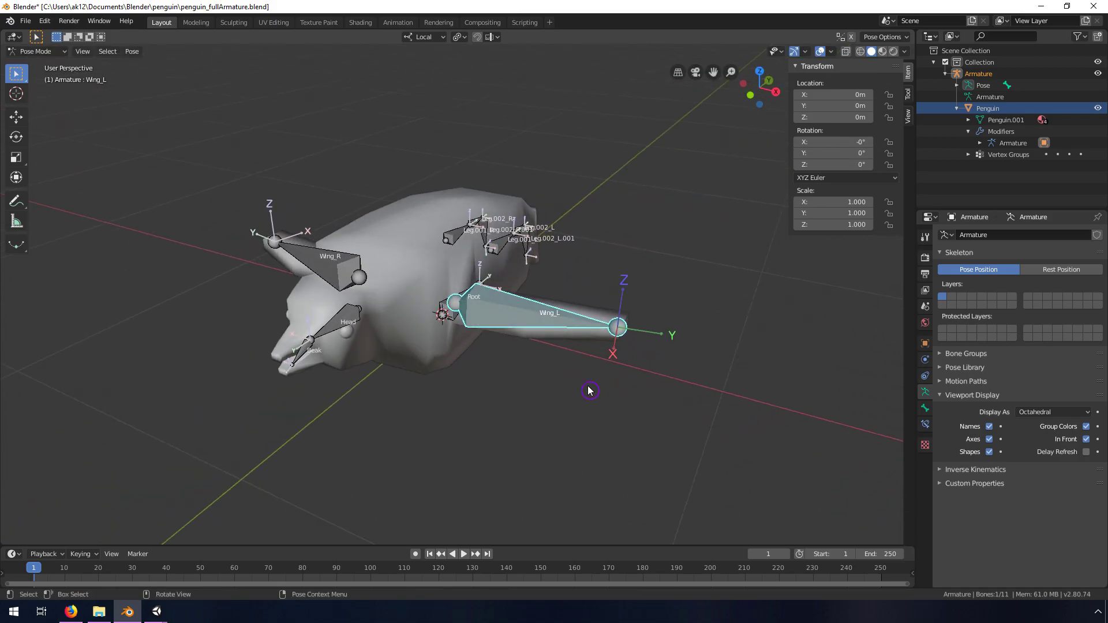
pyautogui.moveTo(366, 323); pyautogui.dragTo(421, 342, button='middle')
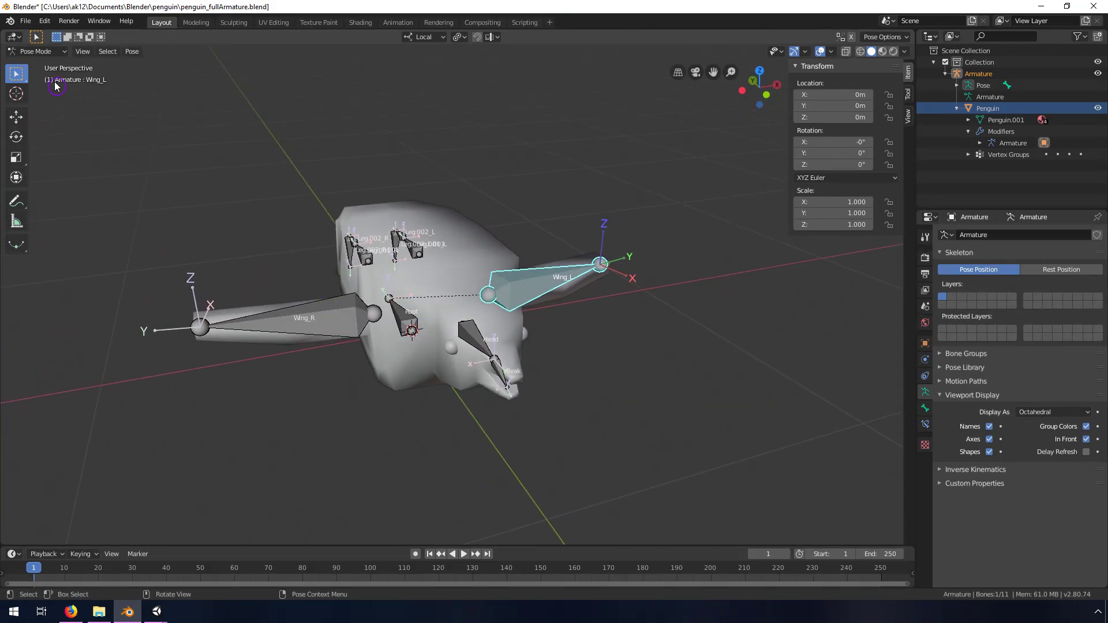
# Return to Object Mode, select the penguin mesh, and make Wing_R its active vertex group
pyautogui.click(48, 51)
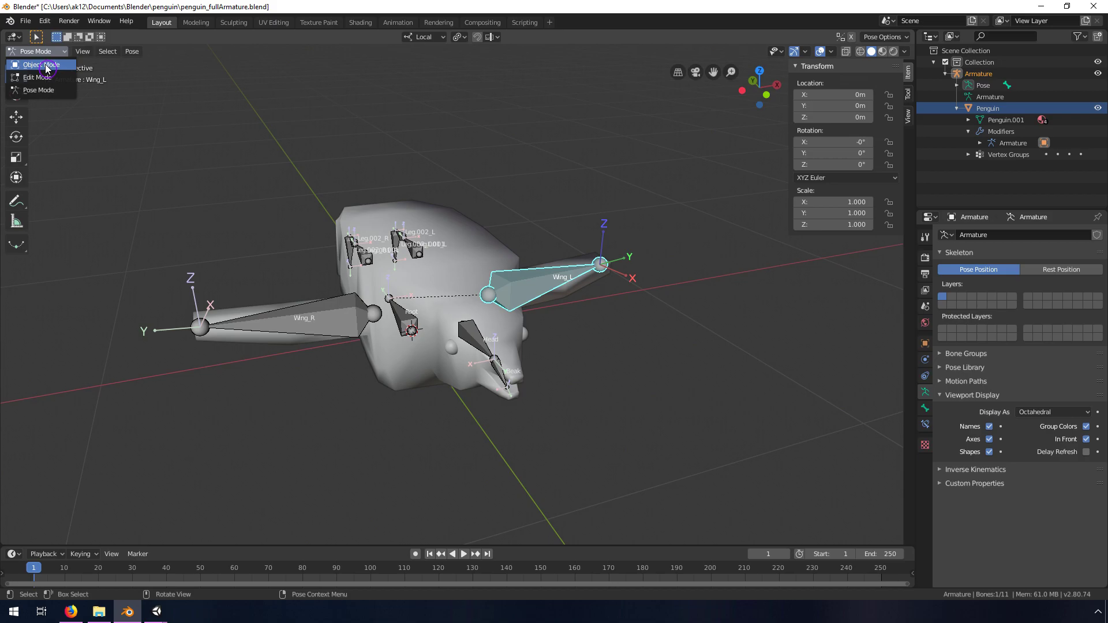
pyautogui.click(45, 65)
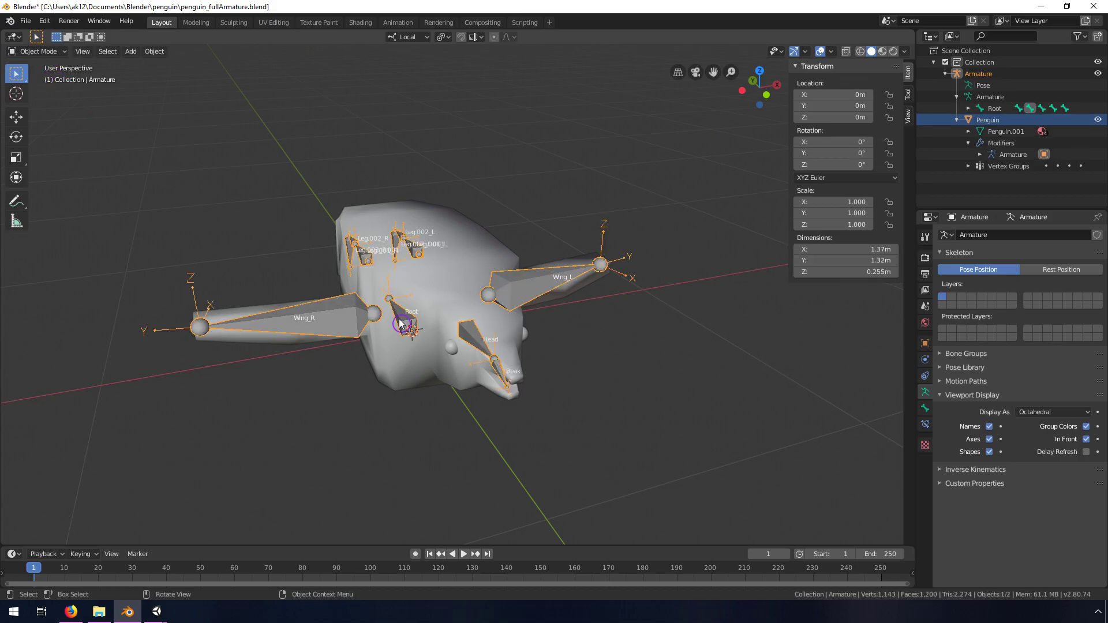
pyautogui.click(448, 286)
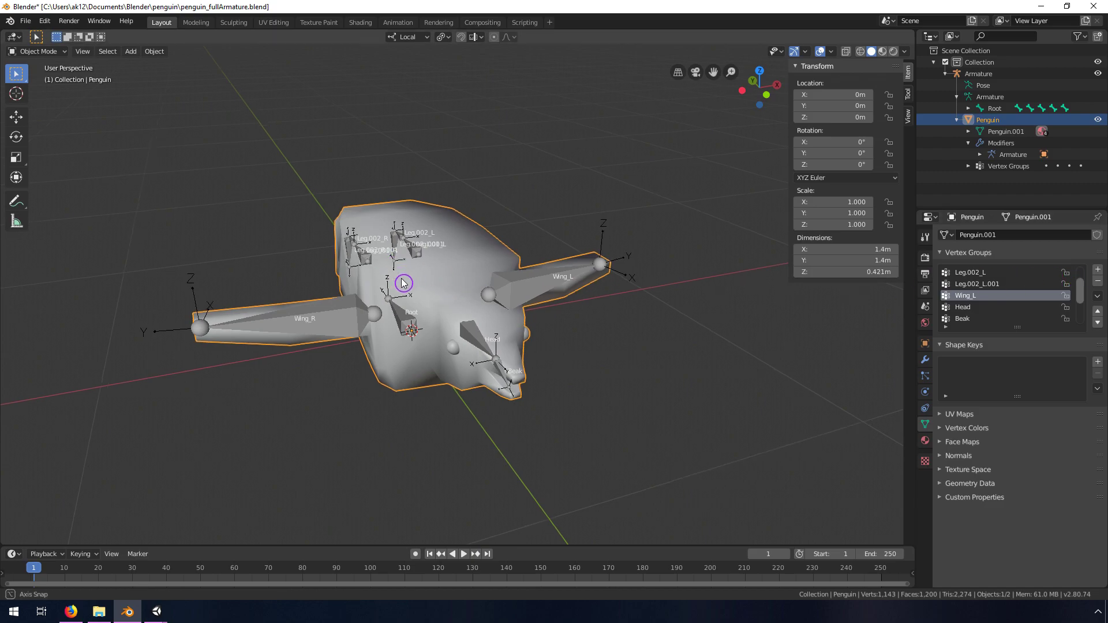
pyautogui.moveTo(403, 282); pyautogui.dragTo(454, 280, button='middle')
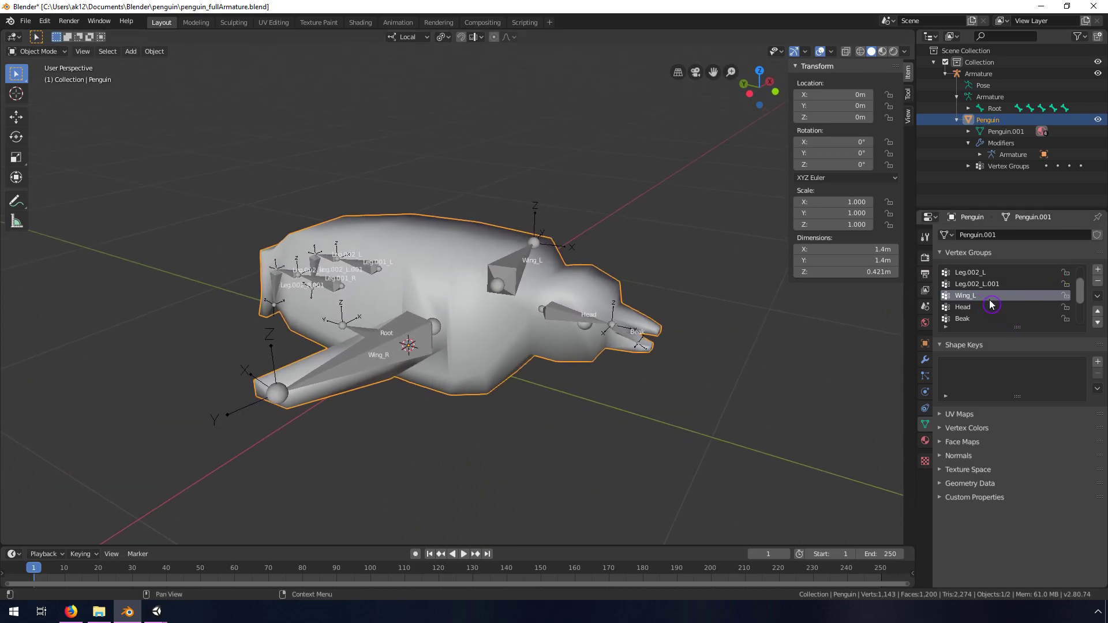
pyautogui.scroll(-4, 1005, 309)
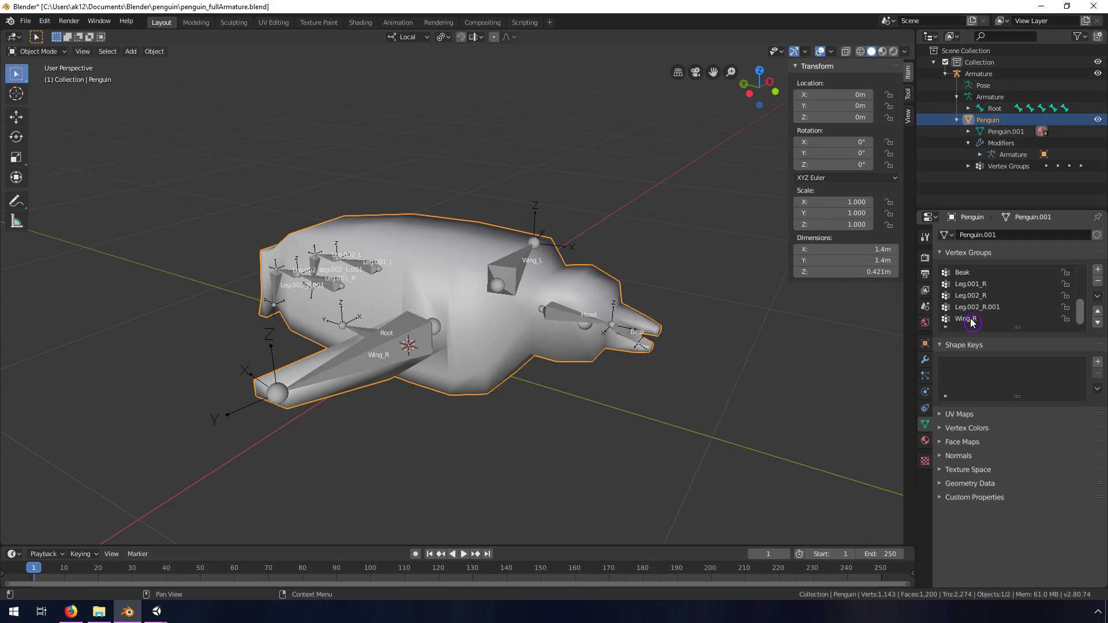
pyautogui.click(967, 319)
# In Edit Mode, clear the selection, turn on X-ray, and box-select the vertices of the right wing's outer half
pyautogui.moveTo(358, 363); pyautogui.dragTo(566, 334, button='middle')
pyautogui.press('Tab')
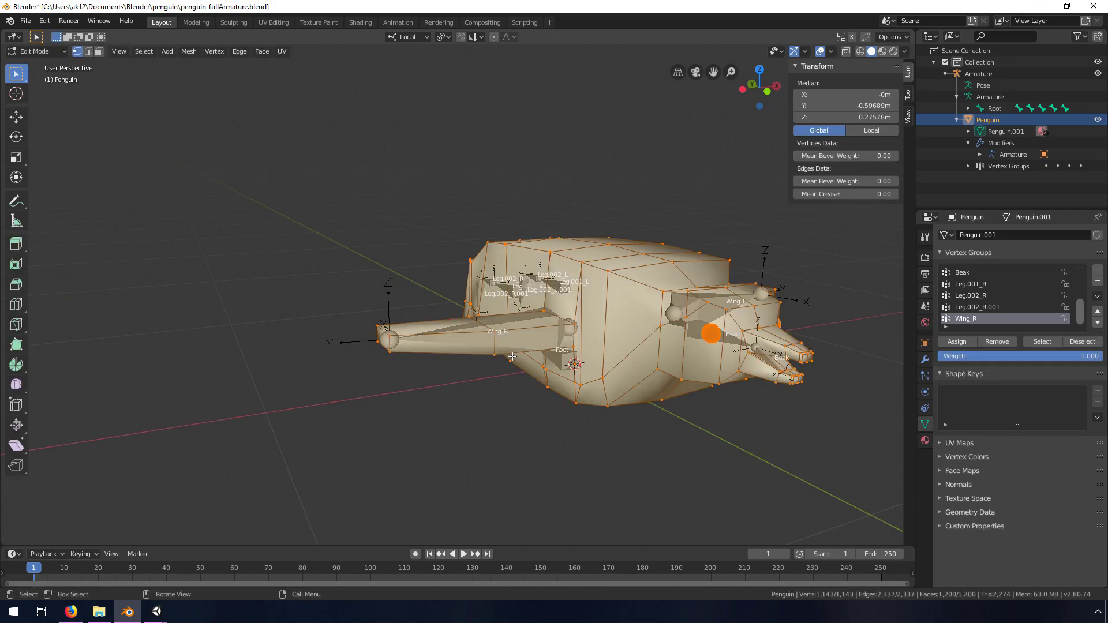
pyautogui.hotkey('alt', 'a')
pyautogui.scroll(4, 512, 357)
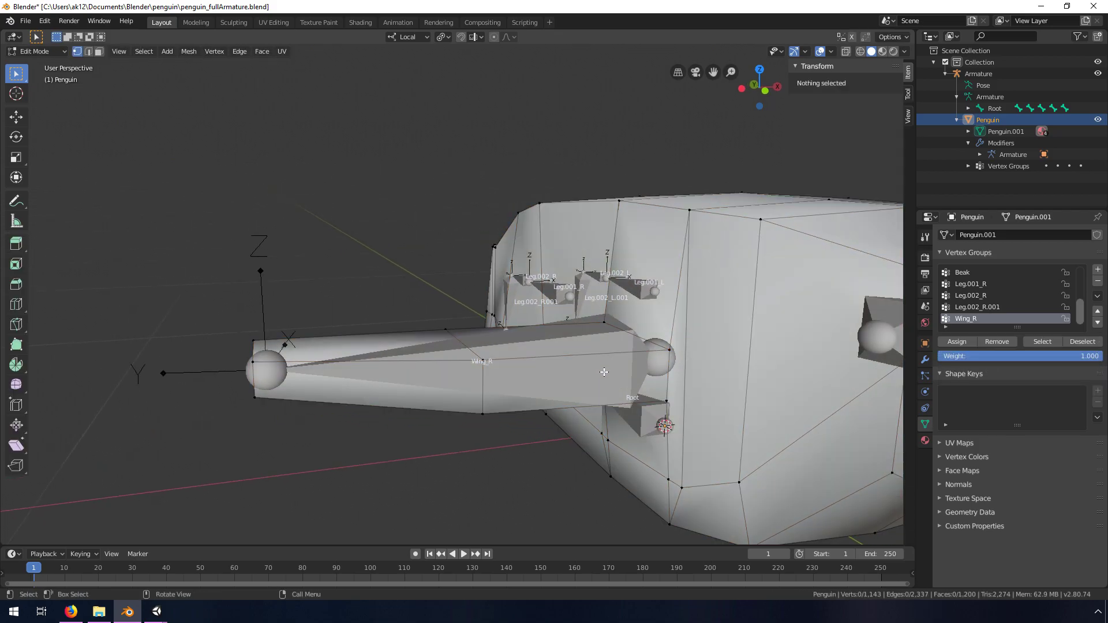
pyautogui.moveTo(598, 373)
pyautogui.mouseDown(button='middle')
pyautogui.moveTo(583, 371)
pyautogui.moveTo(594, 369)
pyautogui.mouseUp(button='middle')
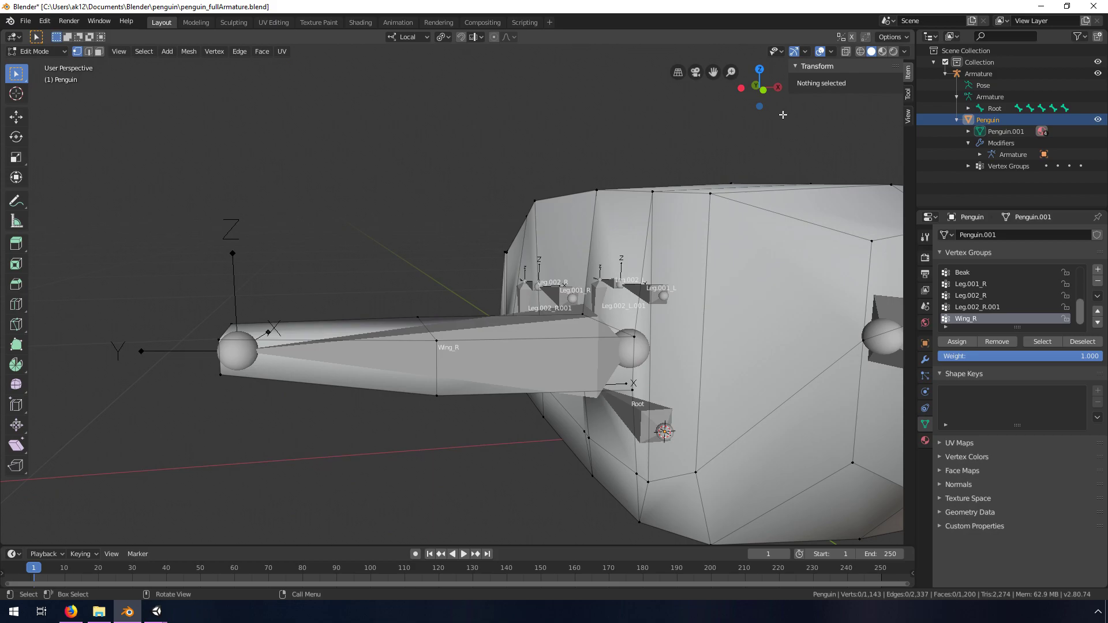
pyautogui.click(846, 52)
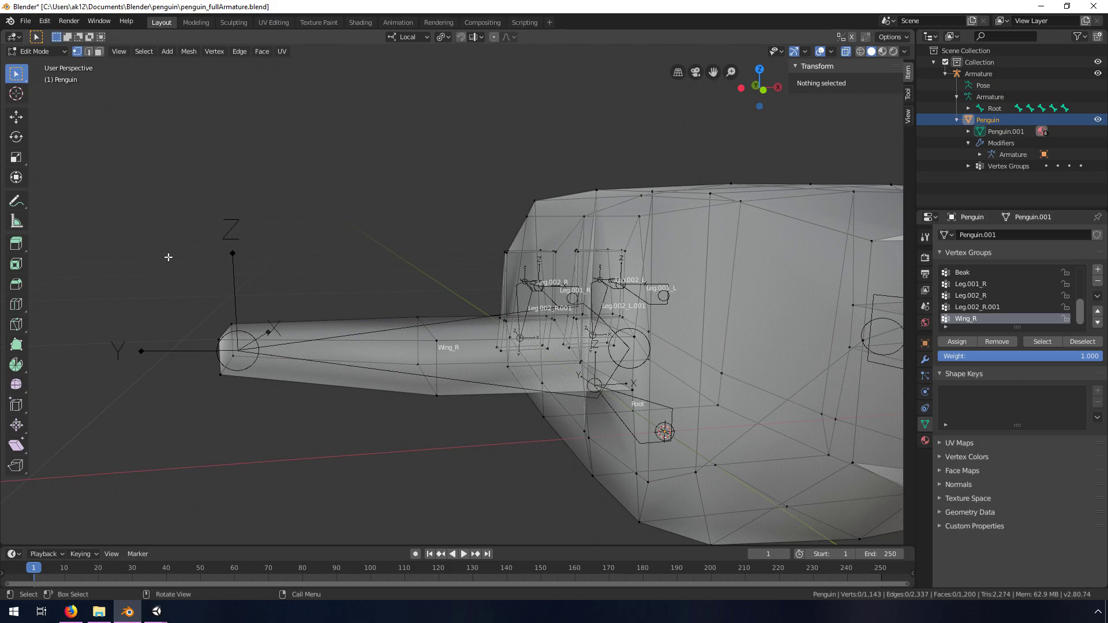
pyautogui.moveTo(169, 257); pyautogui.dragTo(459, 445)
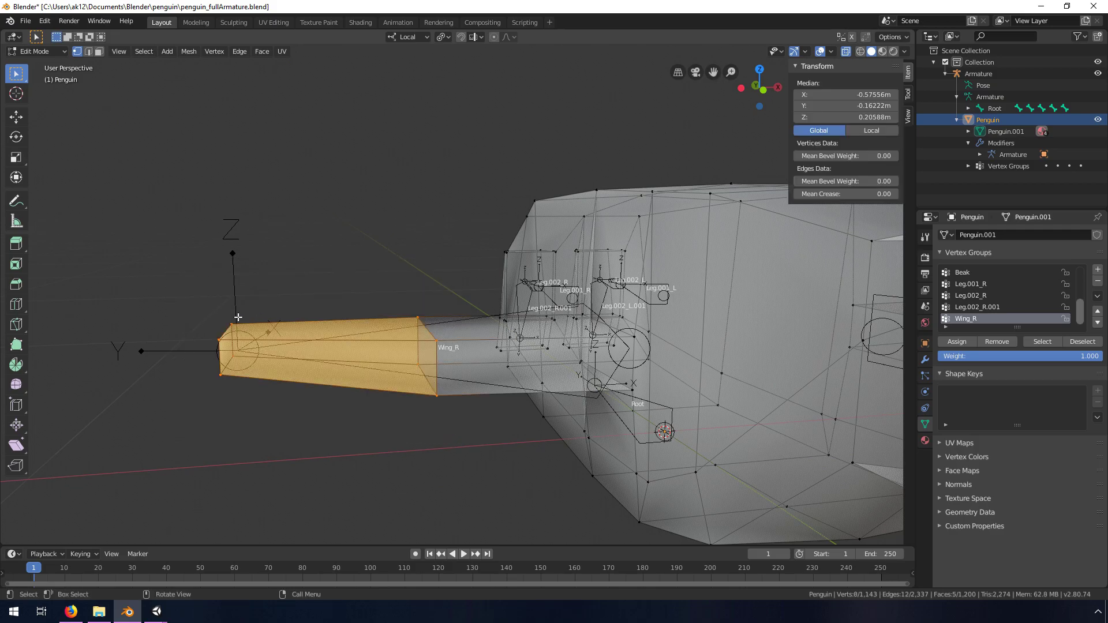
# Assign the selected wing vertices to the Wing_R vertex group with a weight of 1.000
pyautogui.moveTo(298, 409); pyautogui.dragTo(337, 408, button='middle')
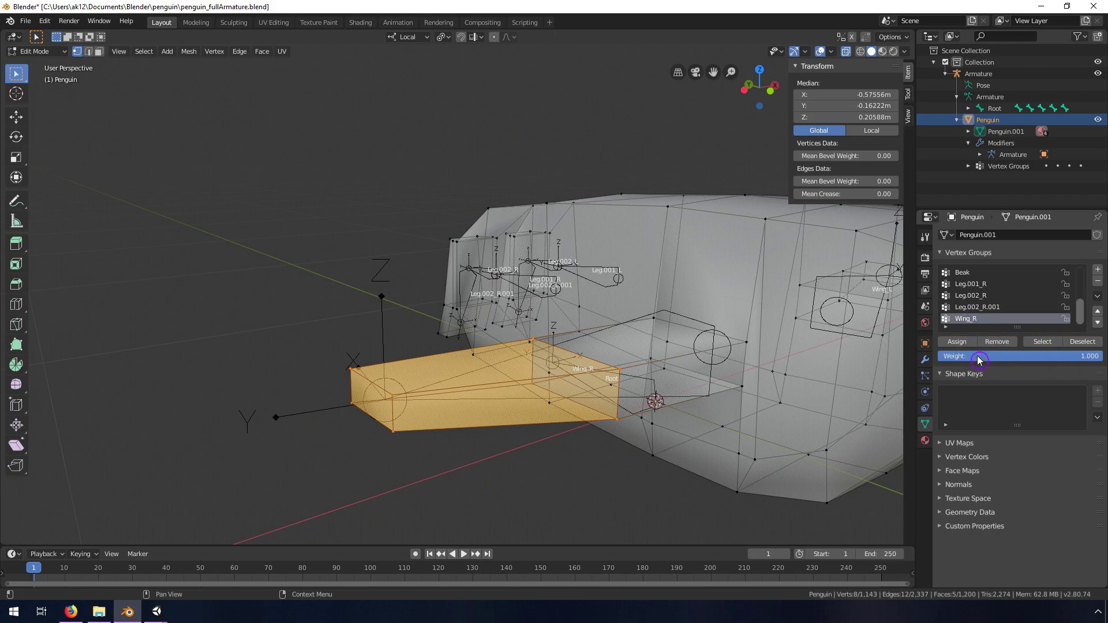
pyautogui.moveTo(1037, 357); pyautogui.dragTo(1099, 356)
pyautogui.click(954, 344)
# Turn off X-ray display and return the penguin mesh to Object Mode
pyautogui.moveTo(652, 382); pyautogui.dragTo(698, 383, button='middle')
pyautogui.click(852, 81)
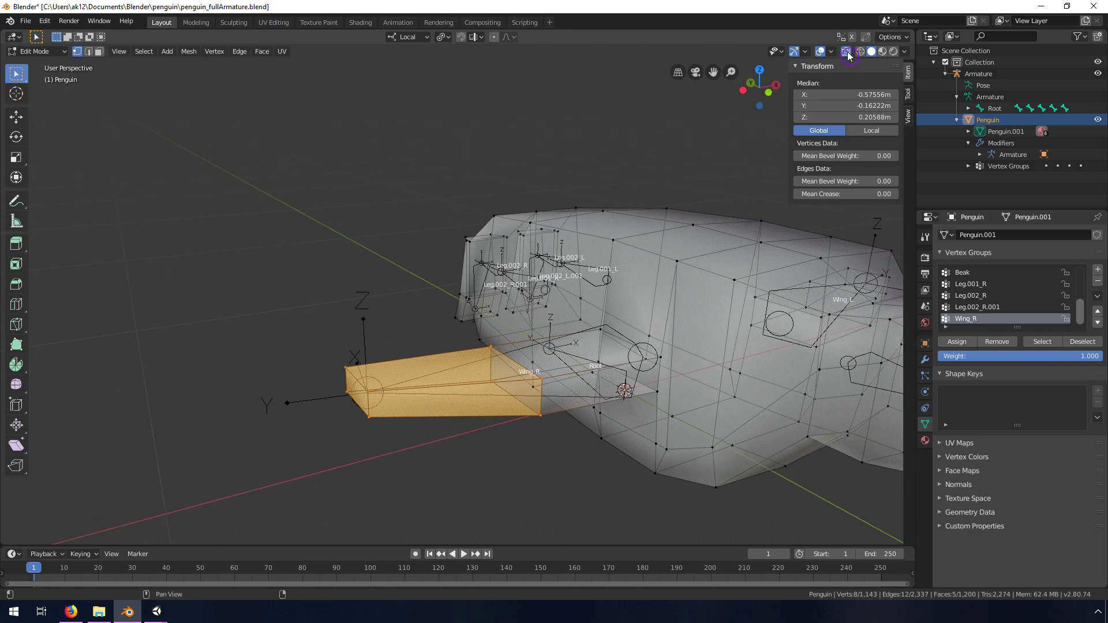
pyautogui.click(846, 52)
pyautogui.press('Tab')
# Switch the penguin mesh to Weight Paint mode and check the Wing_R weights on the right wing
pyautogui.moveTo(729, 370); pyautogui.dragTo(167, 125, button='middle')
pyautogui.click(39, 51)
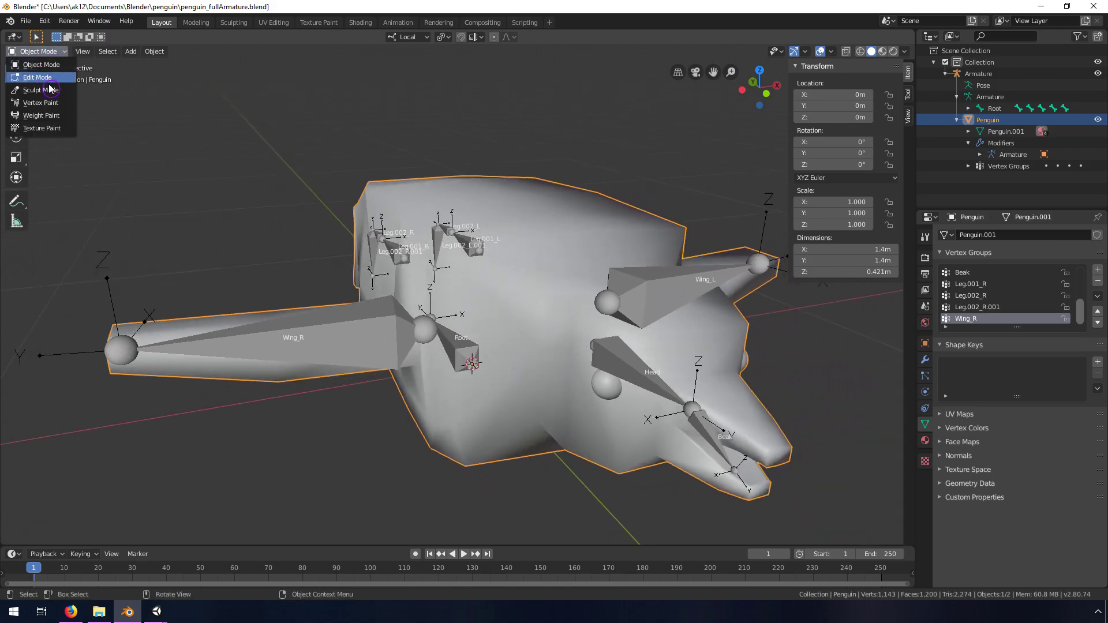
pyautogui.click(51, 120)
pyautogui.moveTo(441, 297); pyautogui.dragTo(512, 314, button='middle')
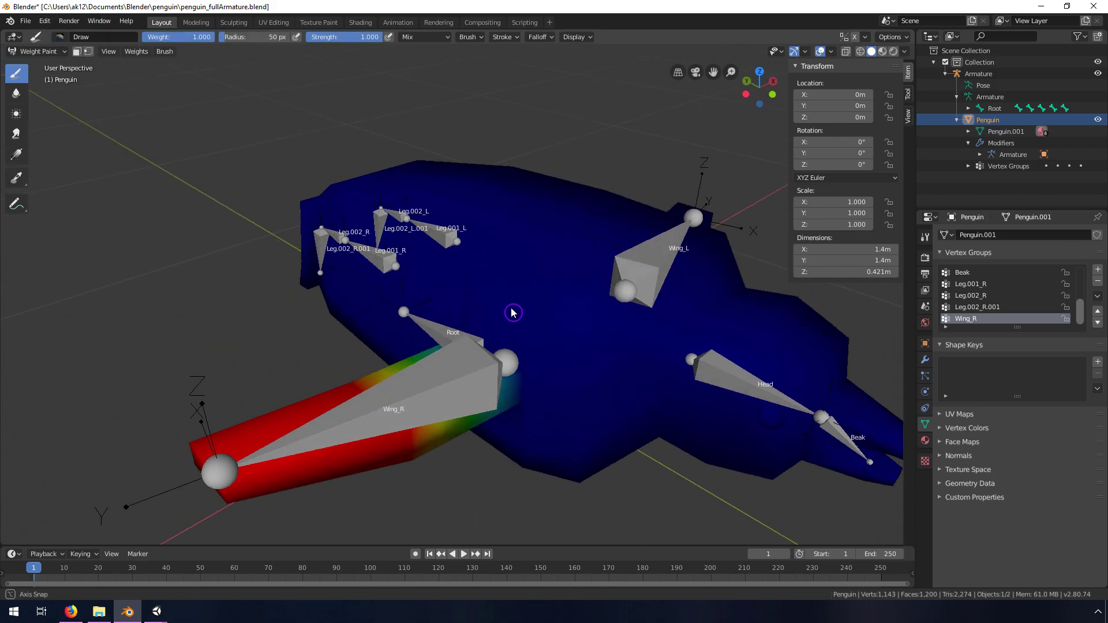
pyautogui.moveTo(548, 378); pyautogui.dragTo(574, 337, button='middle')
# Make Wing_L the active vertex group and examine its weights on the left wing and the rest of the body
pyautogui.scroll(3, 983, 301)
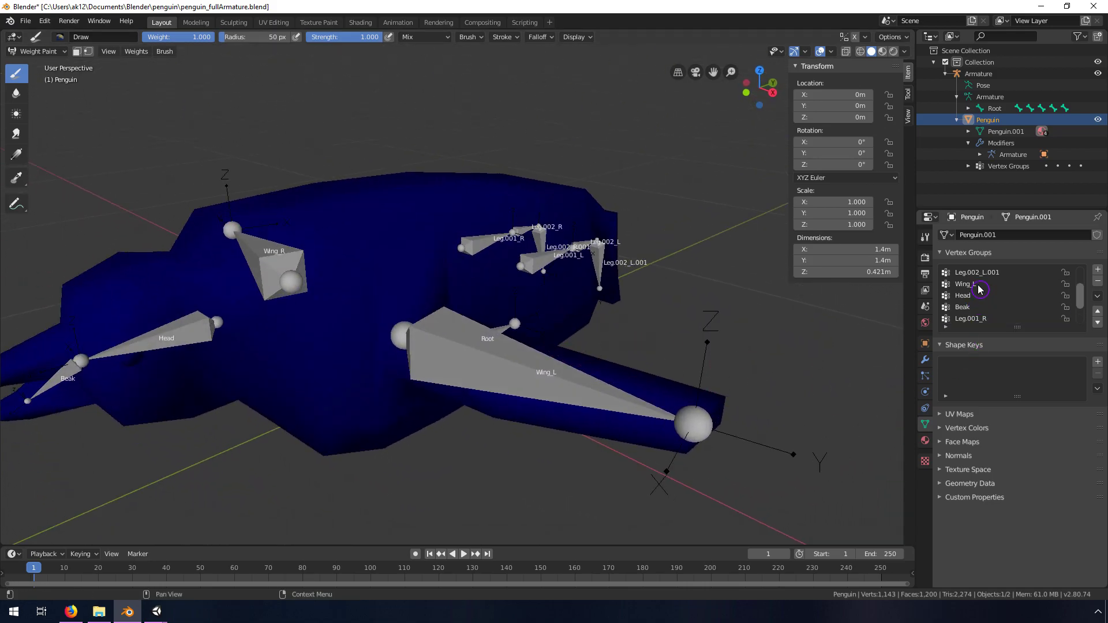
pyautogui.click(975, 285)
pyautogui.moveTo(433, 300); pyautogui.dragTo(575, 317, button='middle')
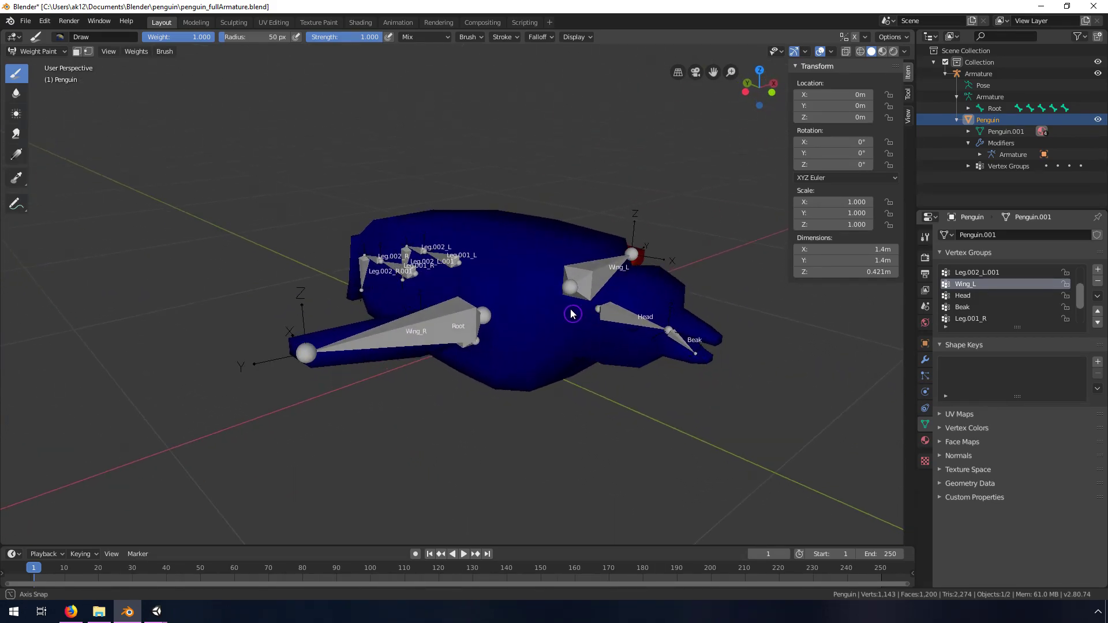
pyautogui.scroll(5, 668, 358)
pyautogui.scroll(-5, 673, 357)
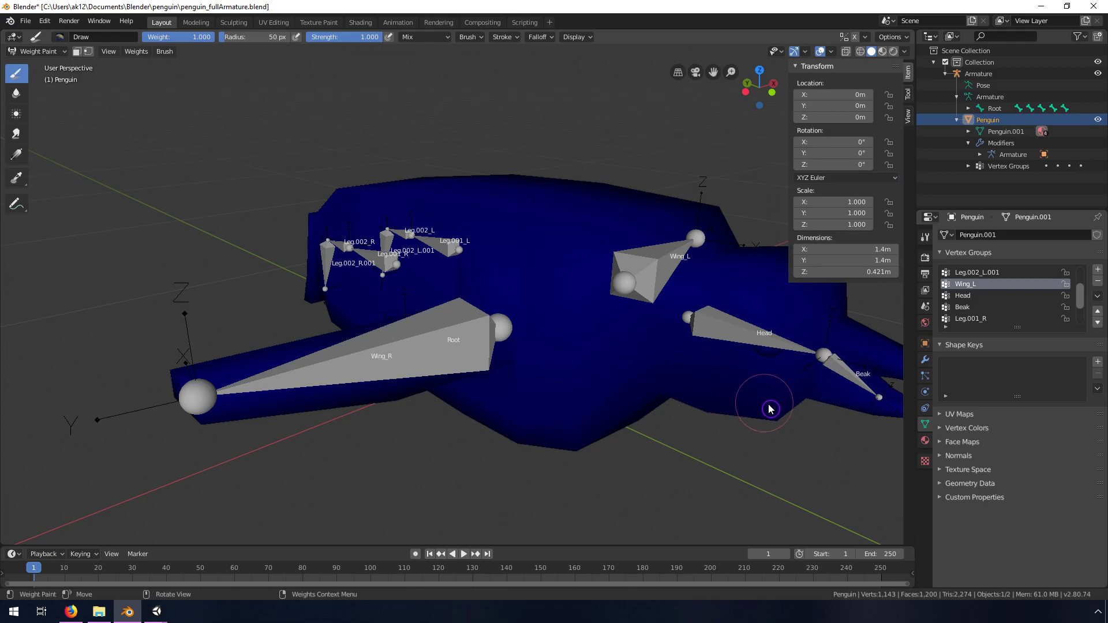
pyautogui.moveTo(796, 413); pyautogui.dragTo(616, 365, button='middle')
pyautogui.moveTo(519, 323); pyautogui.dragTo(585, 330, button='middle')
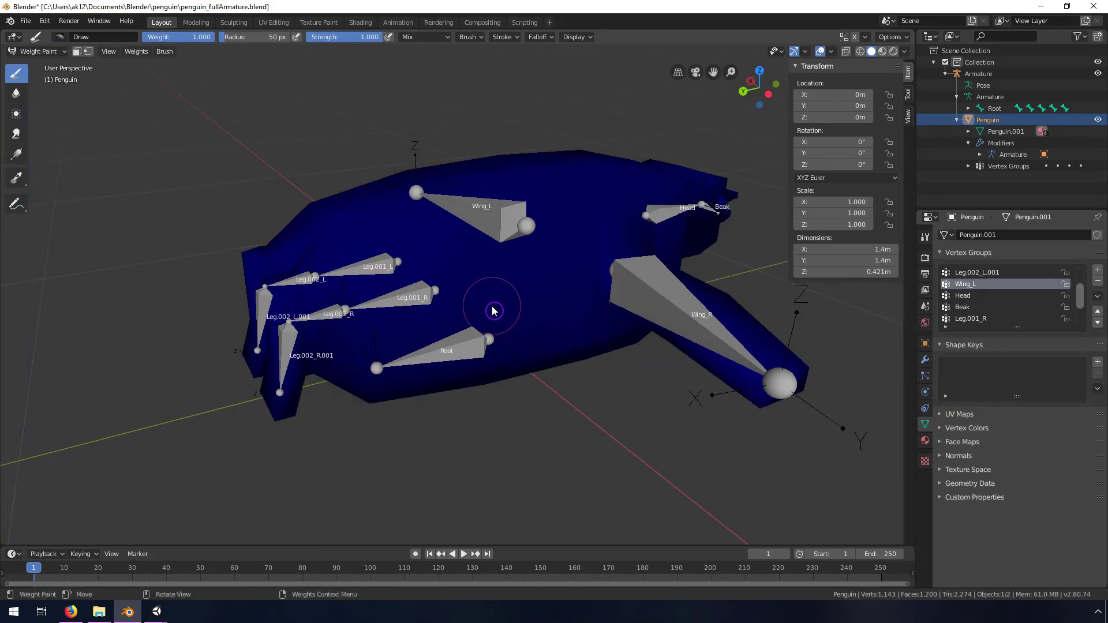
pyautogui.moveTo(512, 321)
pyautogui.mouseDown(button='middle')
pyautogui.moveTo(685, 333)
pyautogui.moveTo(620, 330)
pyautogui.mouseUp(button='middle')
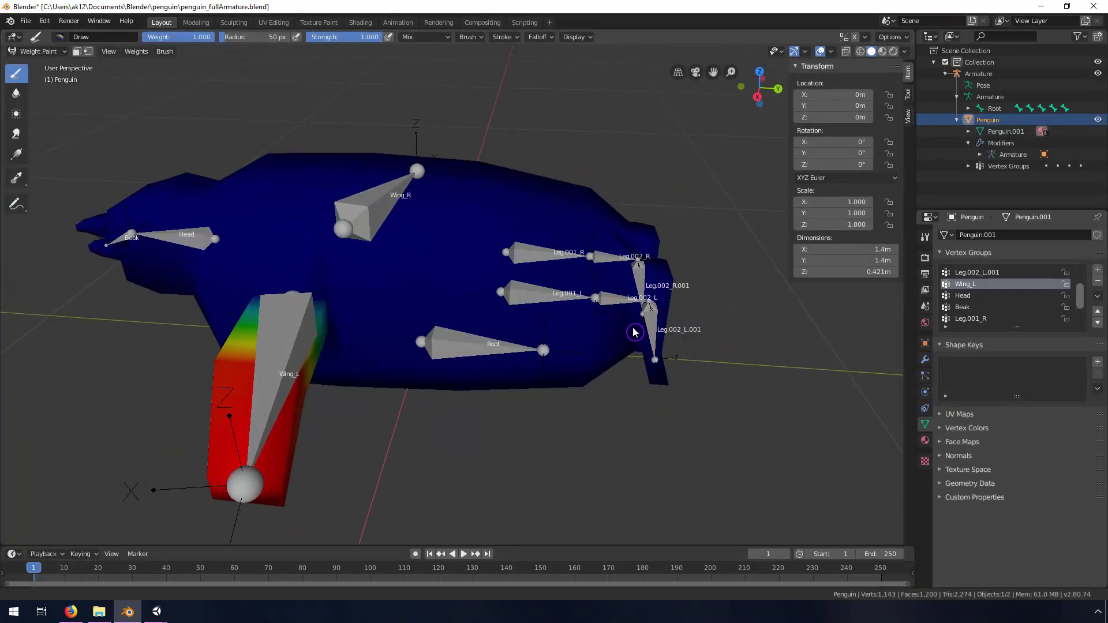
pyautogui.scroll(5, 422, 300)
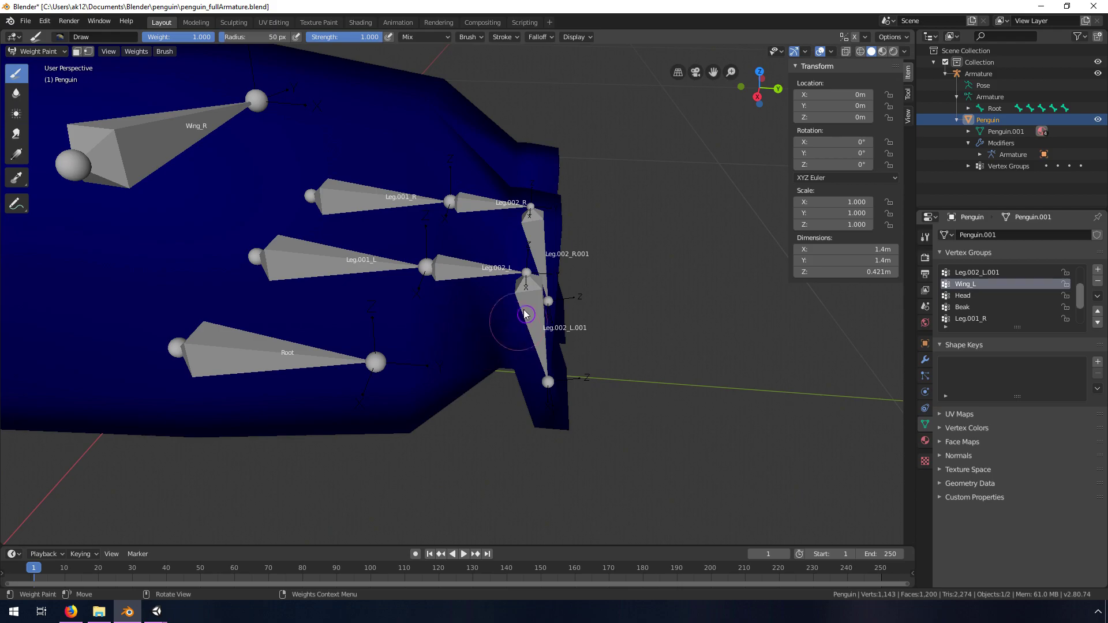
pyautogui.moveTo(519, 376)
pyautogui.mouseDown(button='middle')
pyautogui.moveTo(453, 341)
pyautogui.moveTo(503, 335)
pyautogui.moveTo(594, 366)
pyautogui.moveTo(369, 361)
pyautogui.moveTo(589, 335)
pyautogui.moveTo(673, 346)
pyautogui.moveTo(545, 351)
pyautogui.mouseUp(button='middle')
pyautogui.scroll(-5, 544, 350)
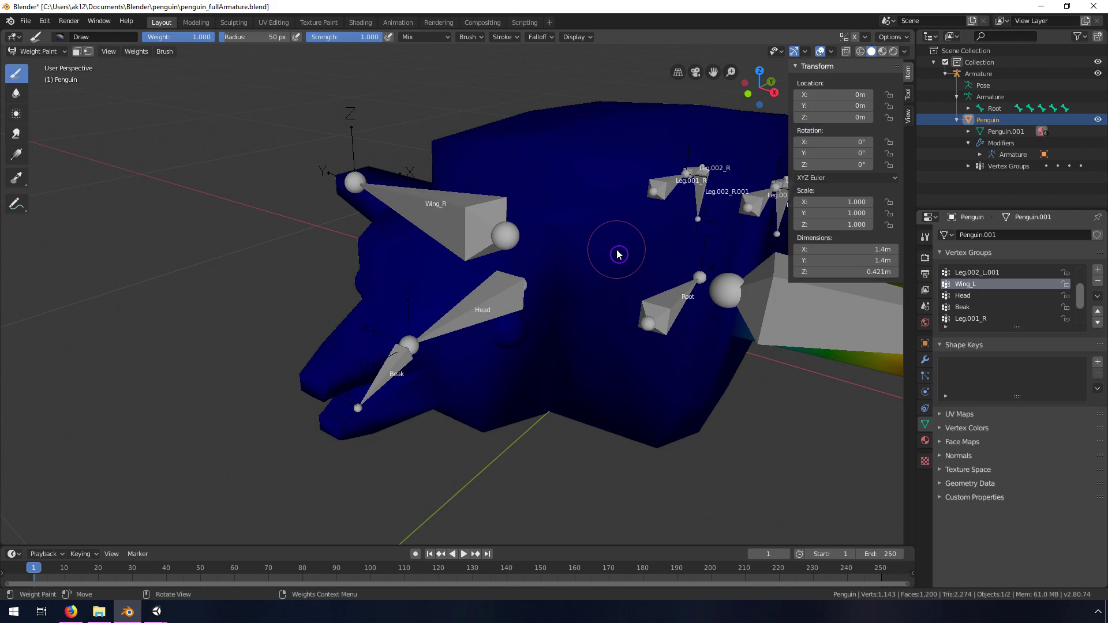
# Make Head the active vertex group and paint weight 1.000 over the top and side of the penguin's head
pyautogui.click(970, 297)
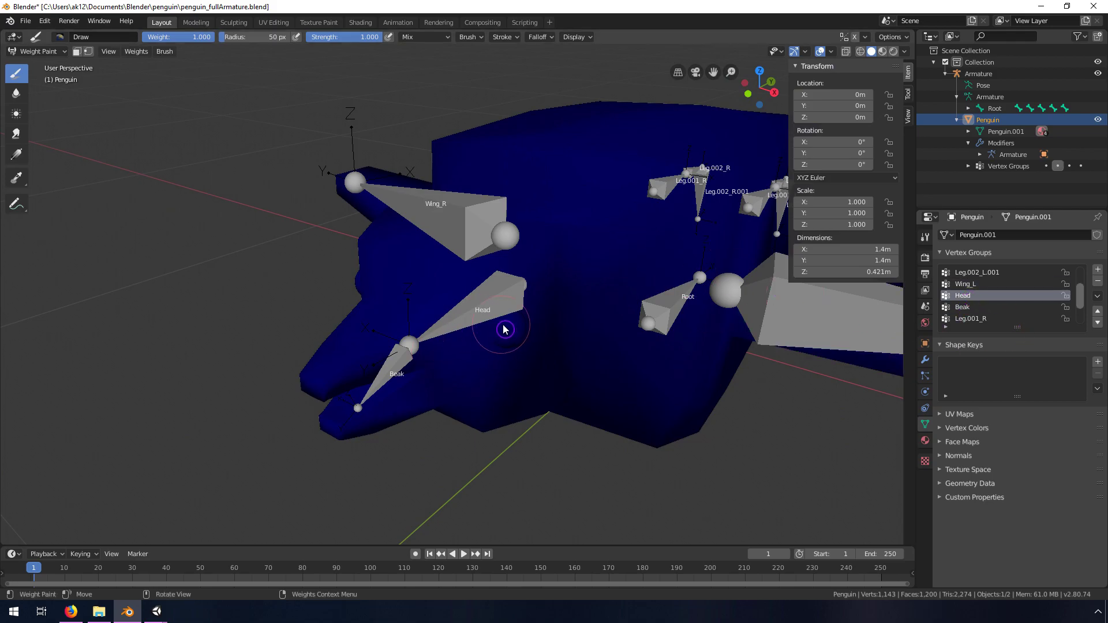
pyautogui.moveTo(558, 350); pyautogui.dragTo(537, 354, button='middle')
pyautogui.moveTo(347, 306); pyautogui.dragTo(462, 393)
pyautogui.moveTo(419, 359)
pyautogui.mouseDown()
pyautogui.moveTo(492, 416)
pyautogui.moveTo(441, 384)
pyautogui.moveTo(447, 433)
pyautogui.moveTo(414, 406)
pyautogui.moveTo(415, 444)
pyautogui.moveTo(415, 413)
pyautogui.moveTo(385, 457)
pyautogui.moveTo(309, 355)
pyautogui.moveTo(331, 327)
pyautogui.moveTo(430, 479)
pyautogui.mouseUp()
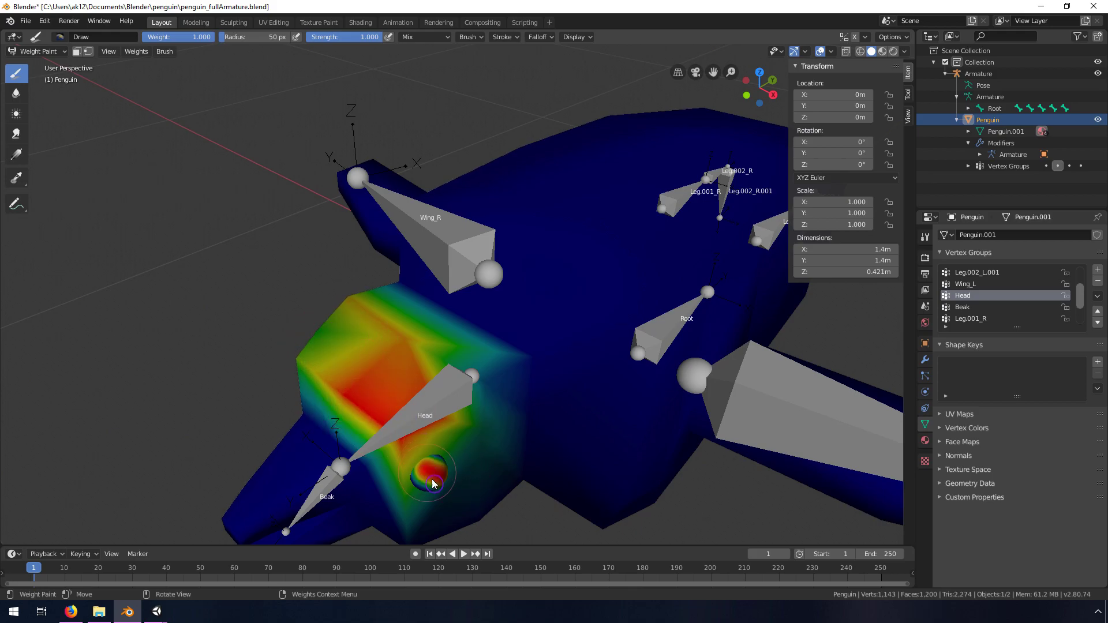
pyautogui.moveTo(460, 426); pyautogui.dragTo(468, 414, button='middle')
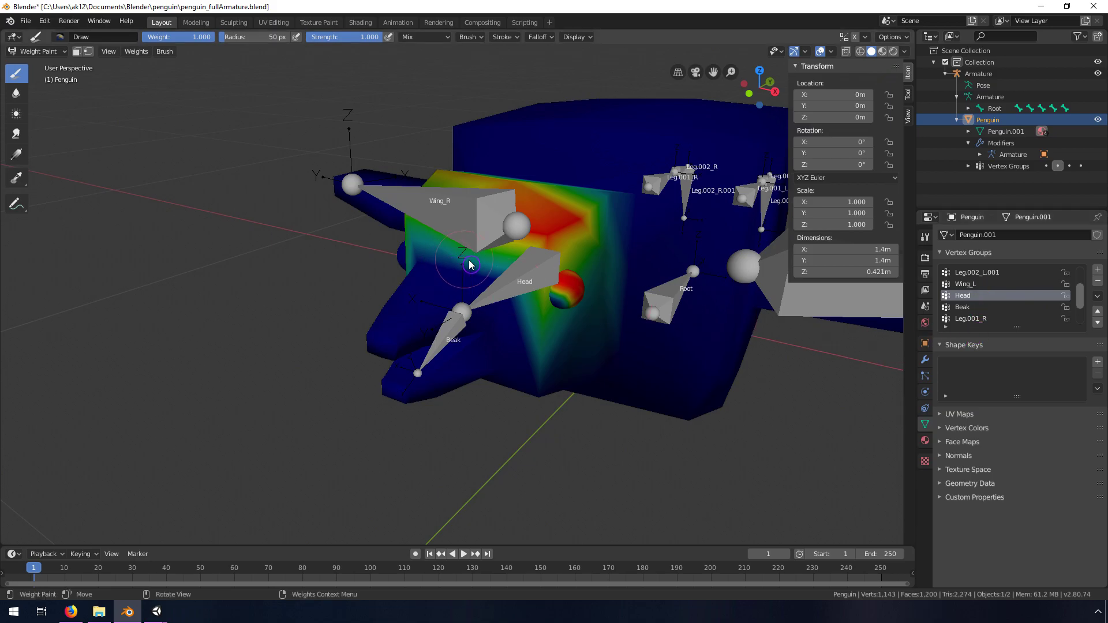
# Enter Edit Mode on the penguin, clear the selection, and show it in the right orthographic view
pyautogui.click(40, 52)
pyautogui.click(38, 78)
pyautogui.moveTo(664, 271)
pyautogui.mouseDown(button='middle')
pyautogui.moveTo(736, 276)
pyautogui.moveTo(669, 282)
pyautogui.mouseUp(button='middle')
pyautogui.hotkey('alt', 'a')
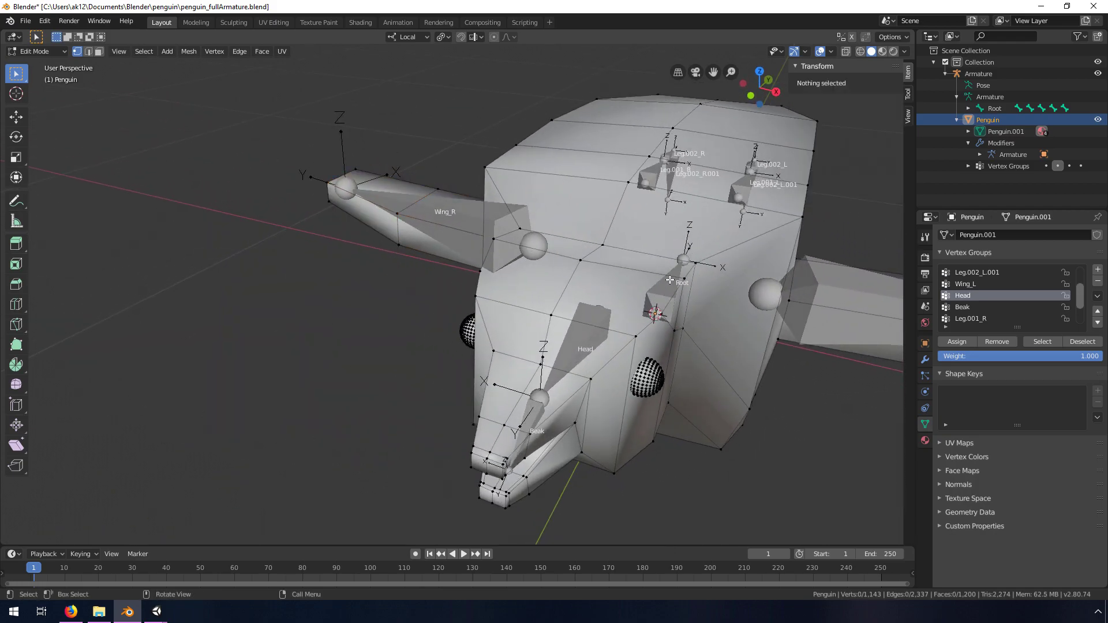
pyautogui.press('KP_3')
pyautogui.press('KP_5')
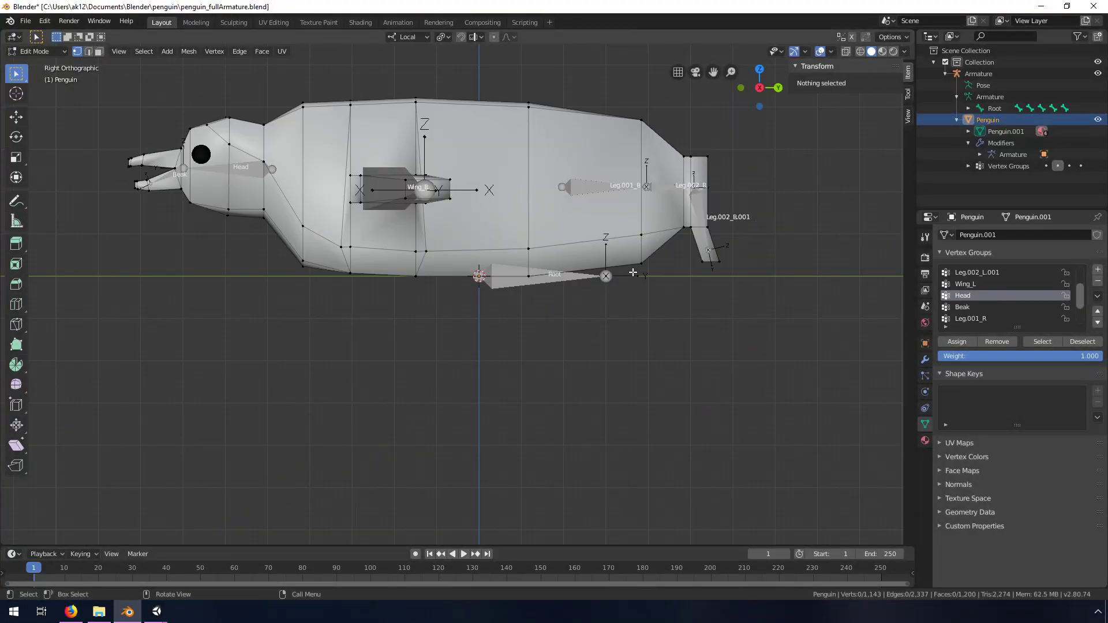
# Turn on X-ray and box-select the head vertices in front of the neck, including the eyes and beak
pyautogui.keyDown('shift'); pyautogui.moveTo(633, 272); pyautogui.dragTo(731, 382, button='middle'); pyautogui.keyUp('shift')
pyautogui.scroll(4, 442, 267)
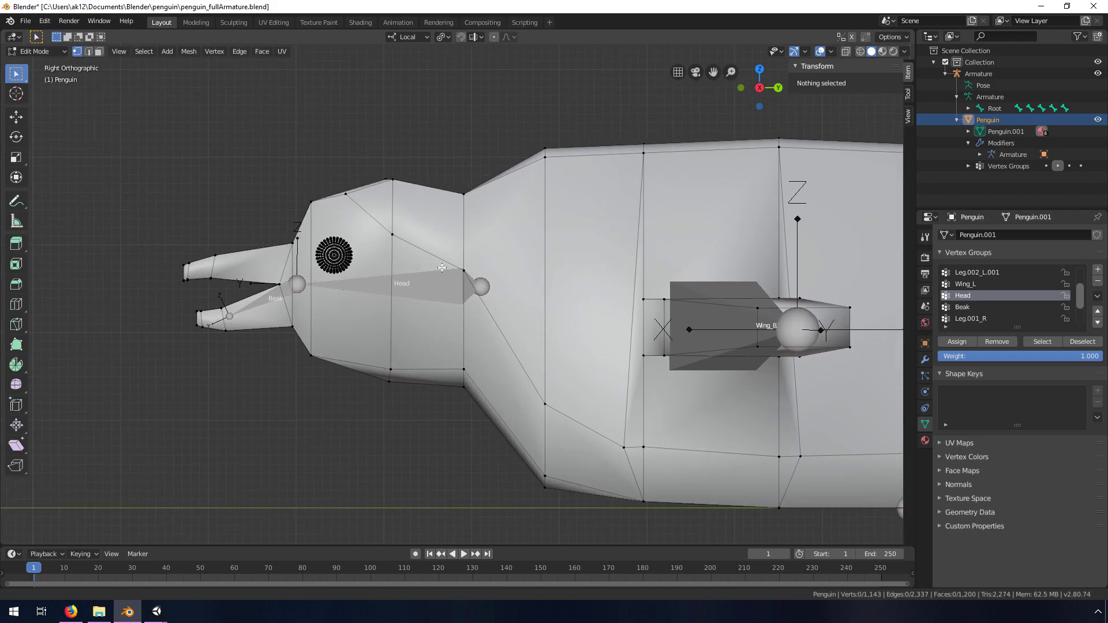
pyautogui.keyDown('shift'); pyautogui.moveTo(442, 267); pyautogui.dragTo(475, 276, button='middle'); pyautogui.keyUp('shift')
pyautogui.click(846, 54)
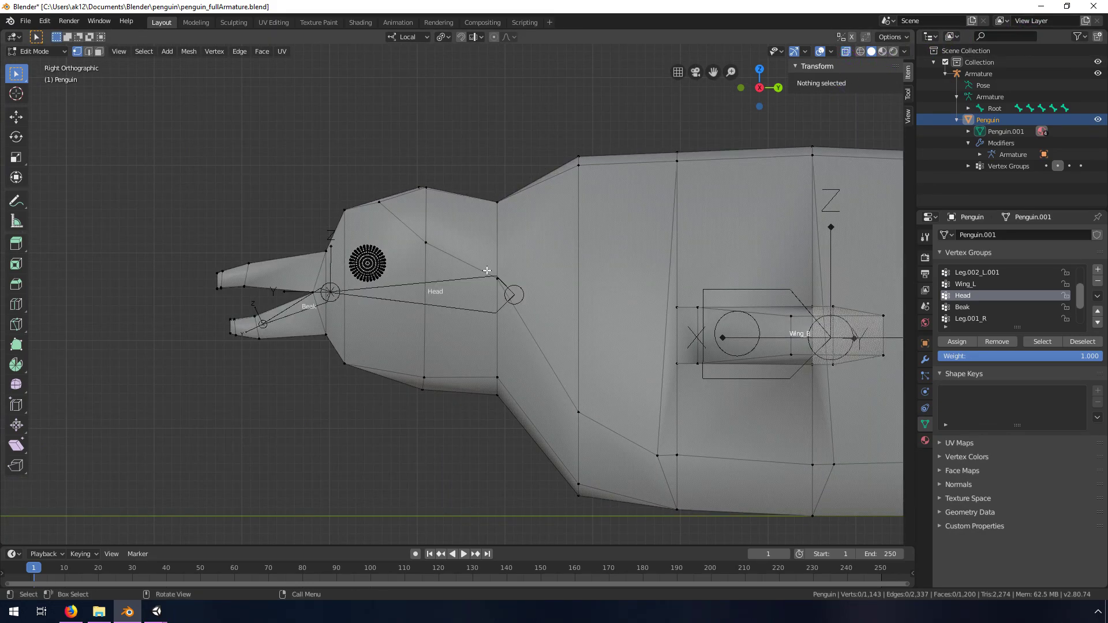
pyautogui.scroll(2, 343, 315)
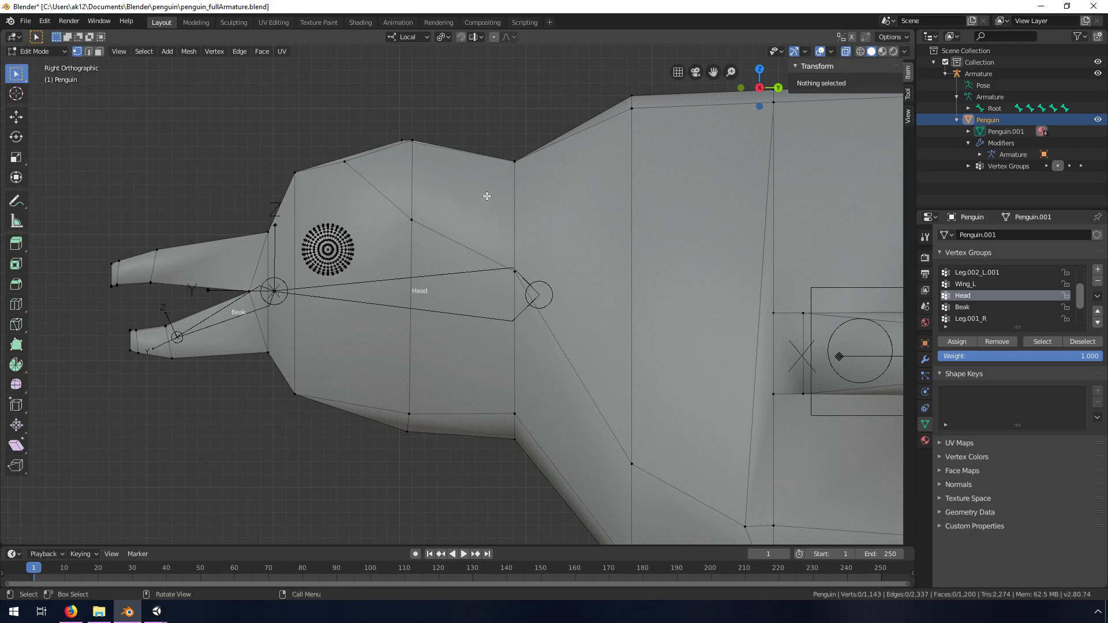
pyautogui.scroll(-2, 486, 204)
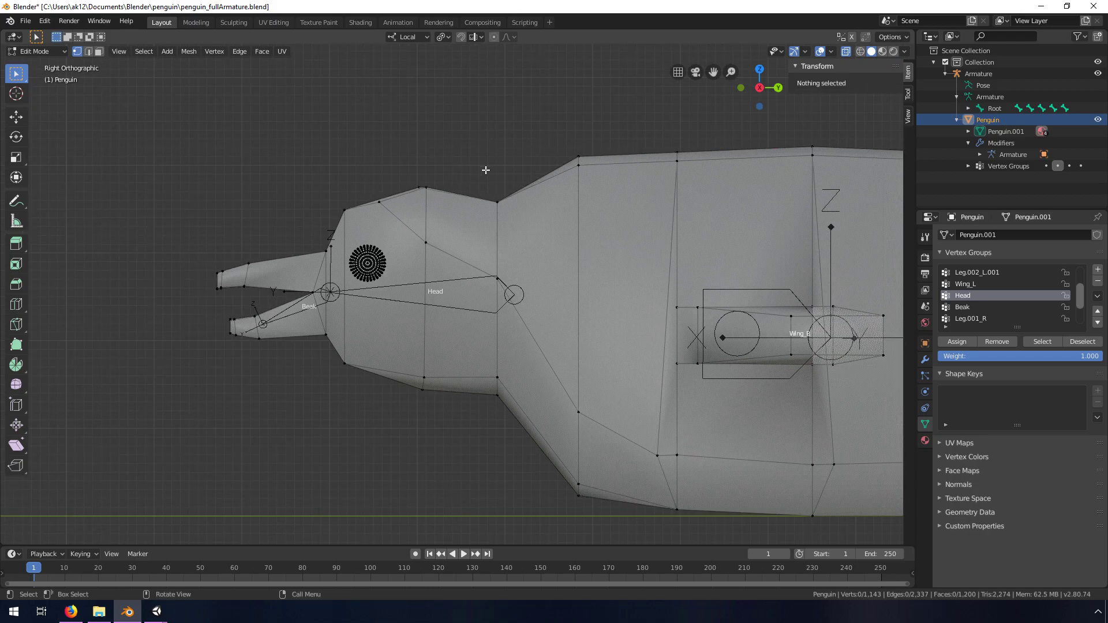
pyautogui.moveTo(481, 164); pyautogui.dragTo(199, 422)
# Remove the lower beak's vertices from the head selection
pyautogui.scroll(4, 583, 348)
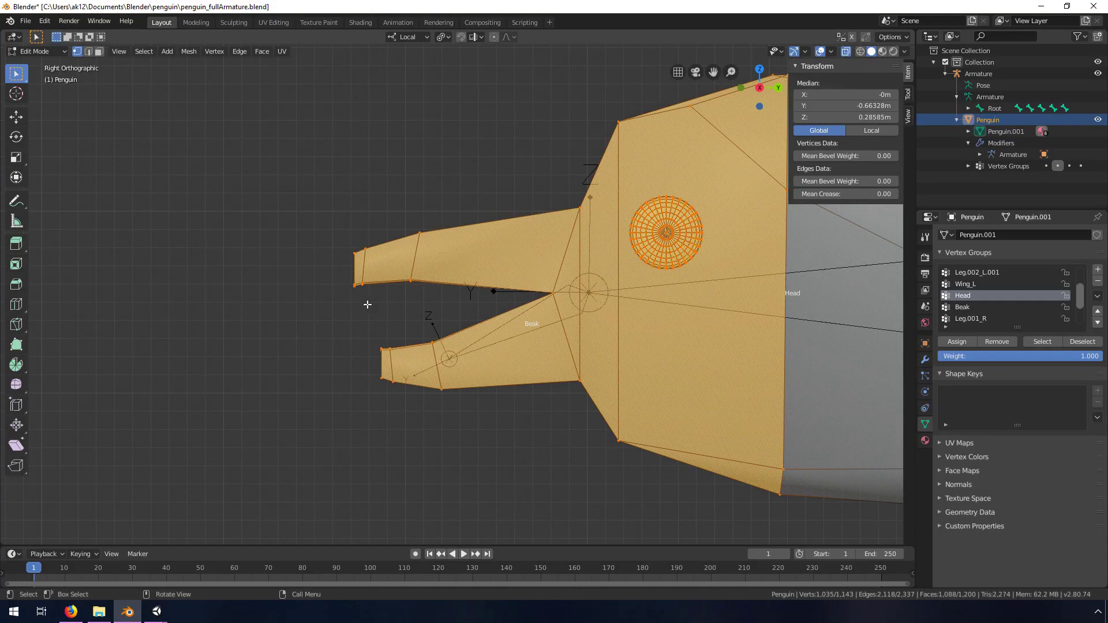
pyautogui.keyDown('shift'); pyautogui.moveTo(353, 301); pyautogui.dragTo(508, 425); pyautogui.keyUp('shift')
pyautogui.moveTo(358, 300); pyautogui.dragTo(542, 430)
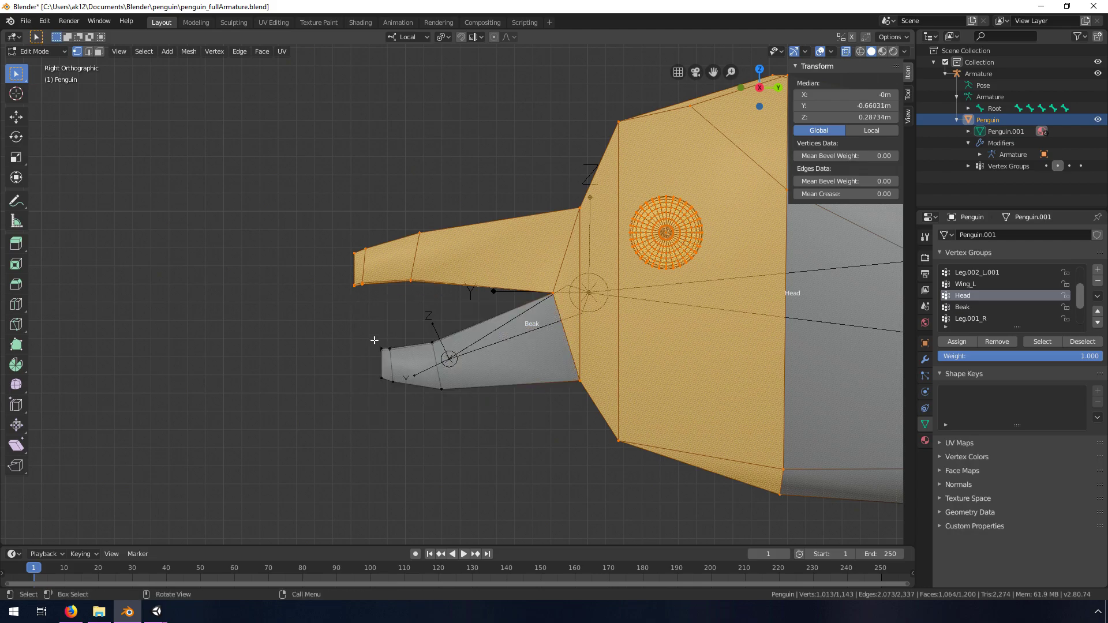
# Check the head selection from several angles and assign it to the Head vertex group with a weight of 1.000
pyautogui.moveTo(491, 378); pyautogui.dragTo(383, 329, button='middle')
pyautogui.scroll(4, 477, 273)
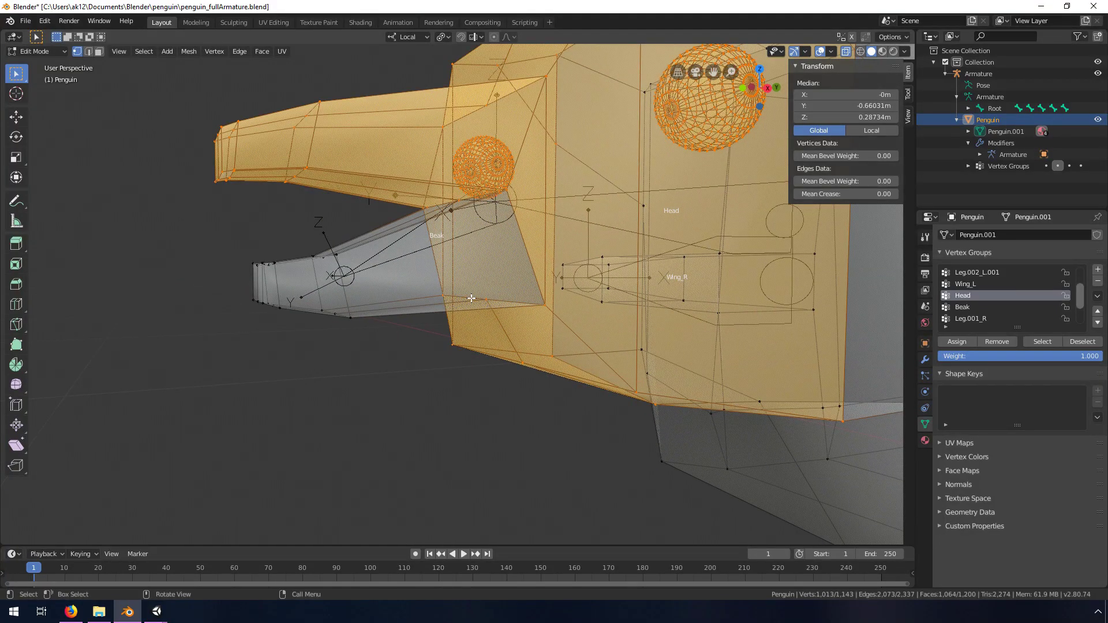
pyautogui.moveTo(474, 290); pyautogui.dragTo(507, 314, button='middle')
pyautogui.scroll(-5, 440, 290)
pyautogui.scroll(2, 576, 319)
pyautogui.scroll(-3, 576, 319)
pyautogui.scroll(2, 507, 313)
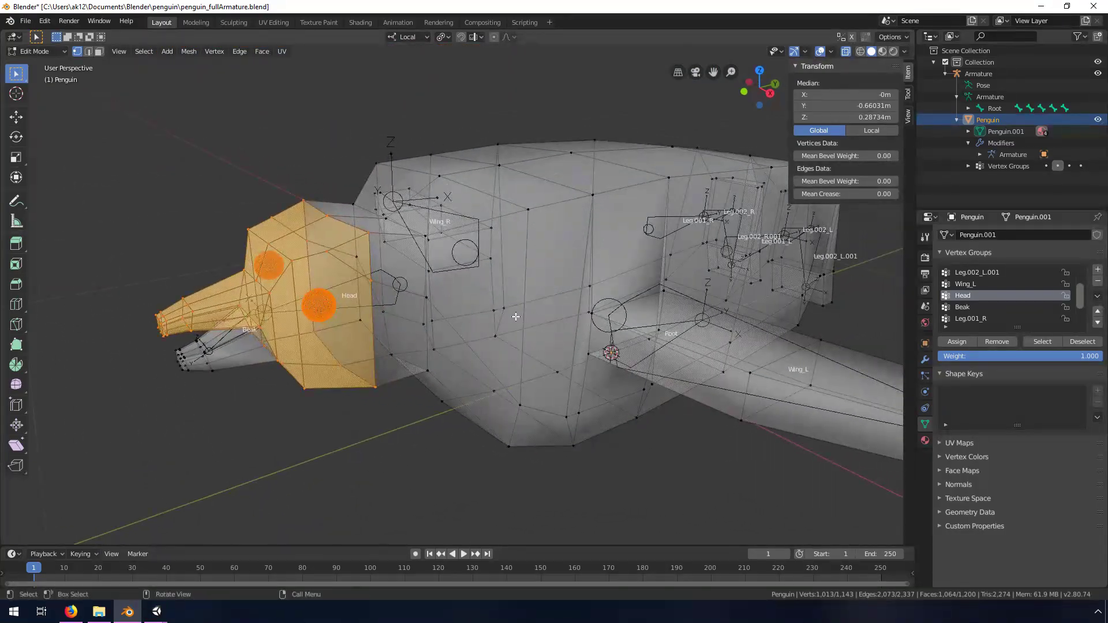
pyautogui.click(960, 342)
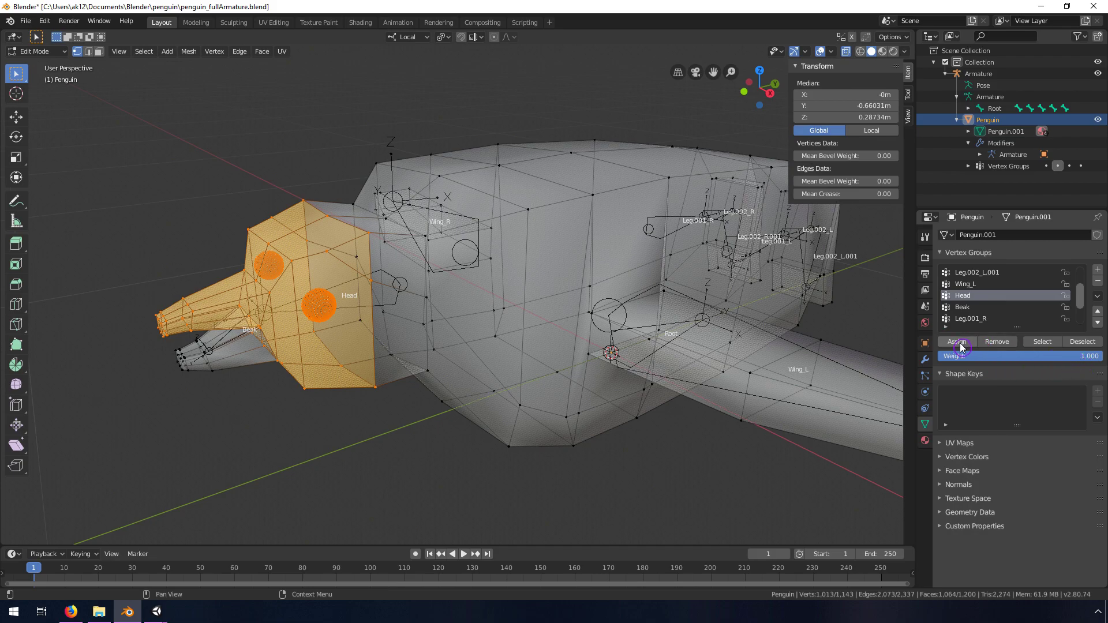
pyautogui.click(958, 342)
# Select the ring of vertices around the neck, where the head meets the body
pyautogui.moveTo(399, 288); pyautogui.dragTo(368, 272, button='middle')
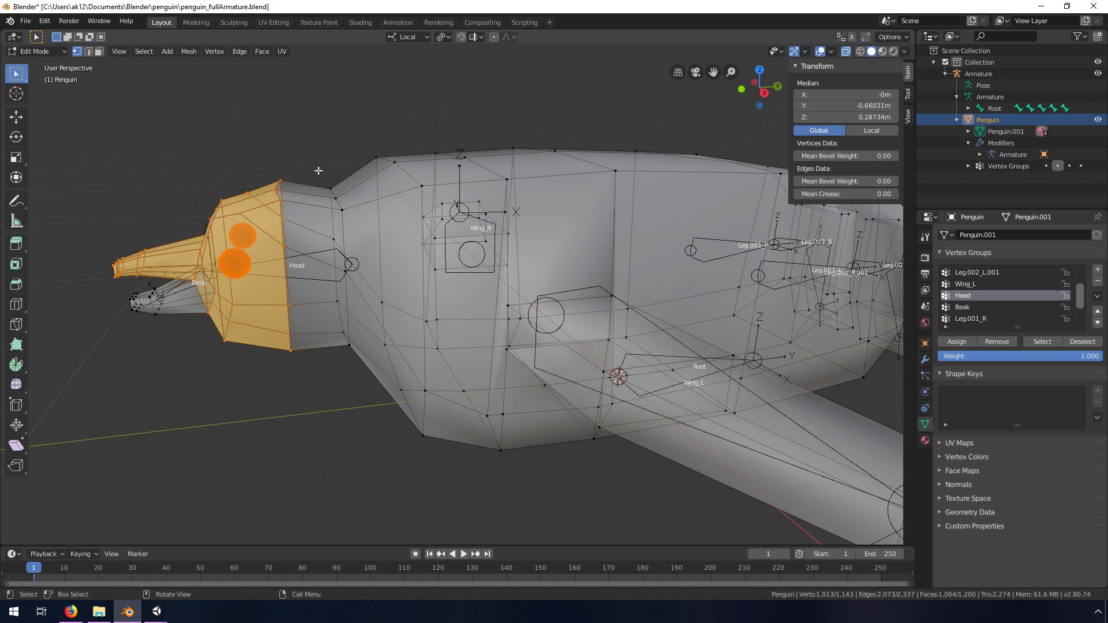
pyautogui.moveTo(321, 173); pyautogui.dragTo(358, 227)
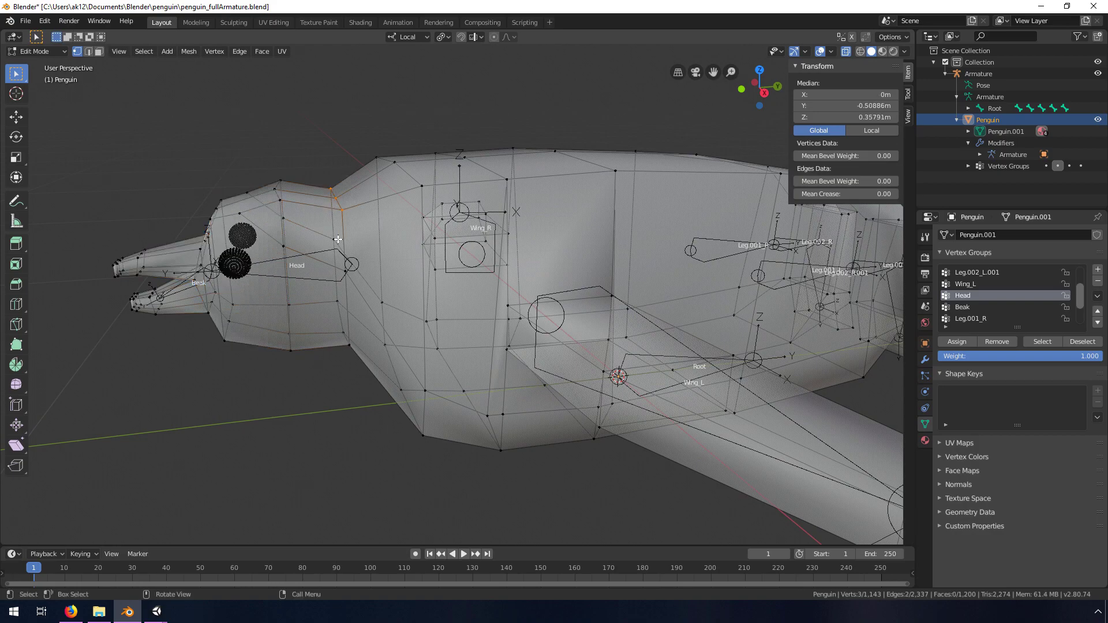
pyautogui.keyDown('shift'); pyautogui.click(335, 239); pyautogui.keyUp('shift')
pyautogui.moveTo(353, 341); pyautogui.dragTo(466, 250, button='middle')
pyautogui.keyDown('shift'); pyautogui.click(480, 251); pyautogui.keyUp('shift')
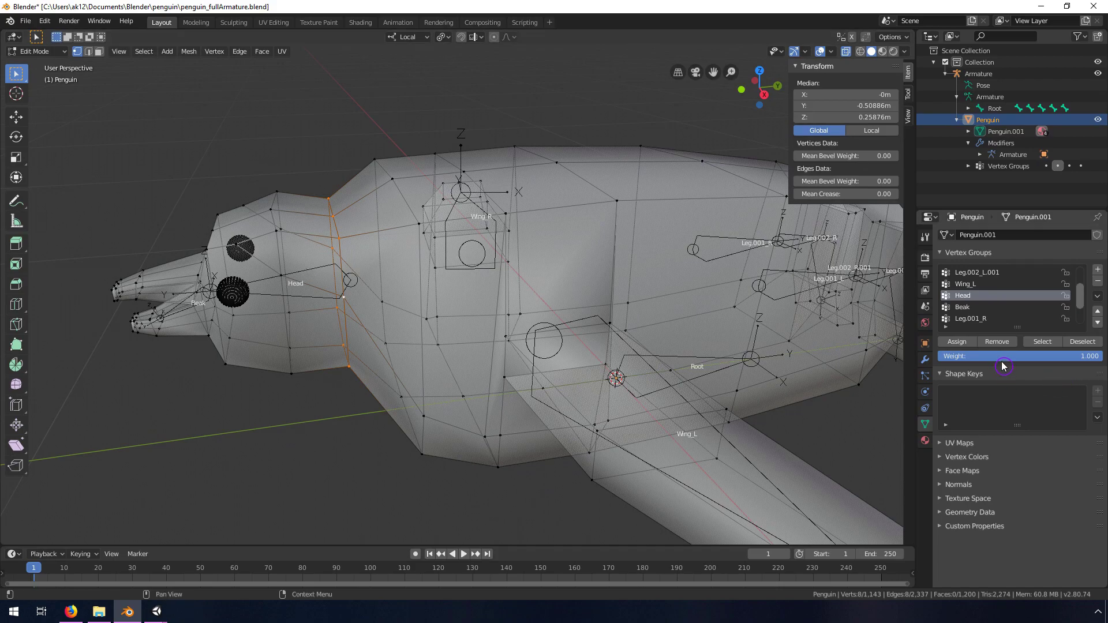
# Assign the neck ring vertices to the Head vertex group with a weight of 0.5
pyautogui.moveTo(1089, 356); pyautogui.dragTo(1021, 356)
pyautogui.click(1094, 355)
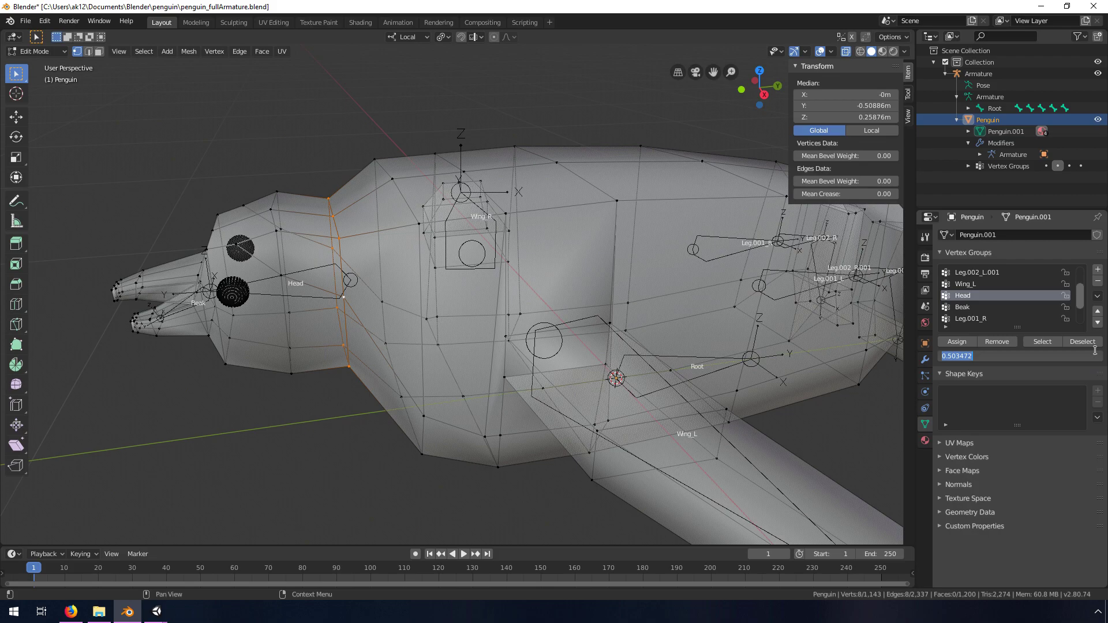
pyautogui.write('.5')
pyautogui.press('Return')
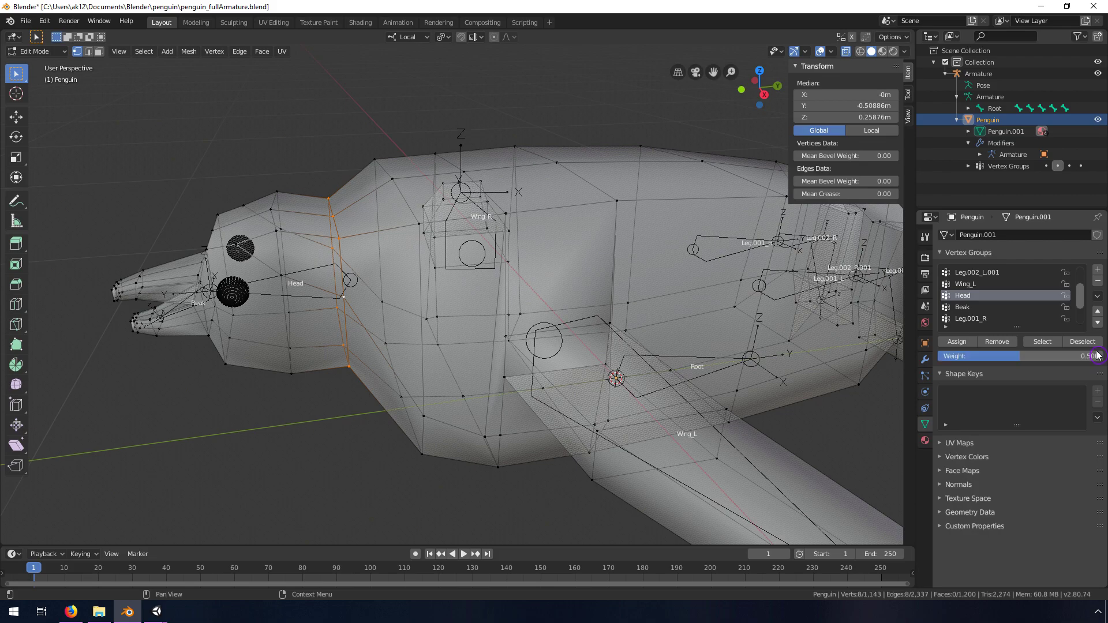
pyautogui.click(955, 343)
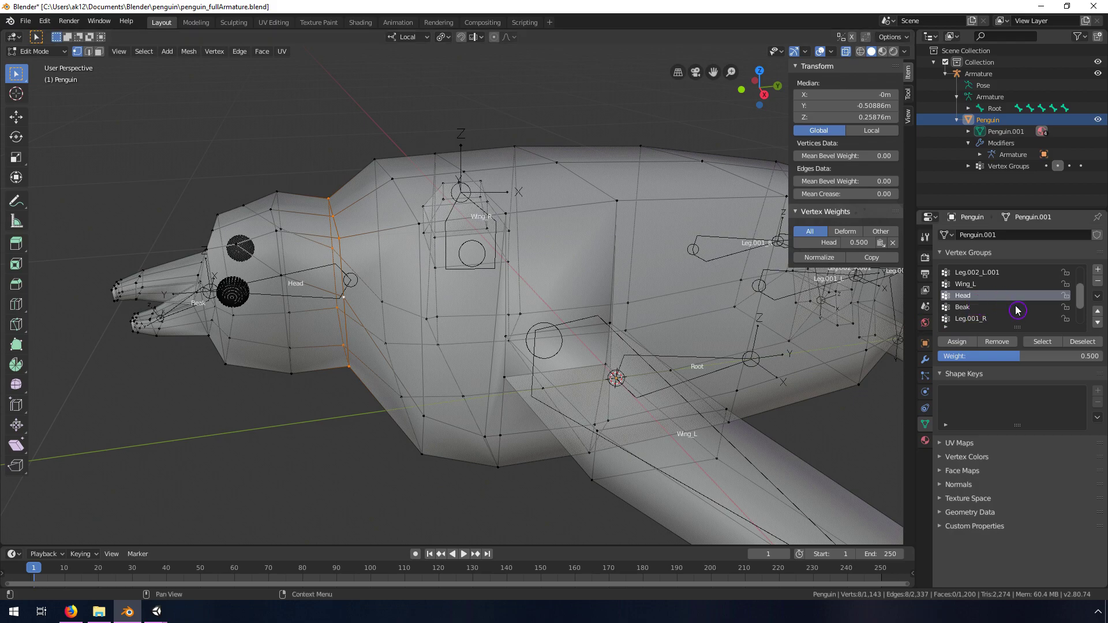
# Assign the same neck ring vertices to the Root vertex group, also with a weight of 0.5
pyautogui.scroll(3, 1011, 315)
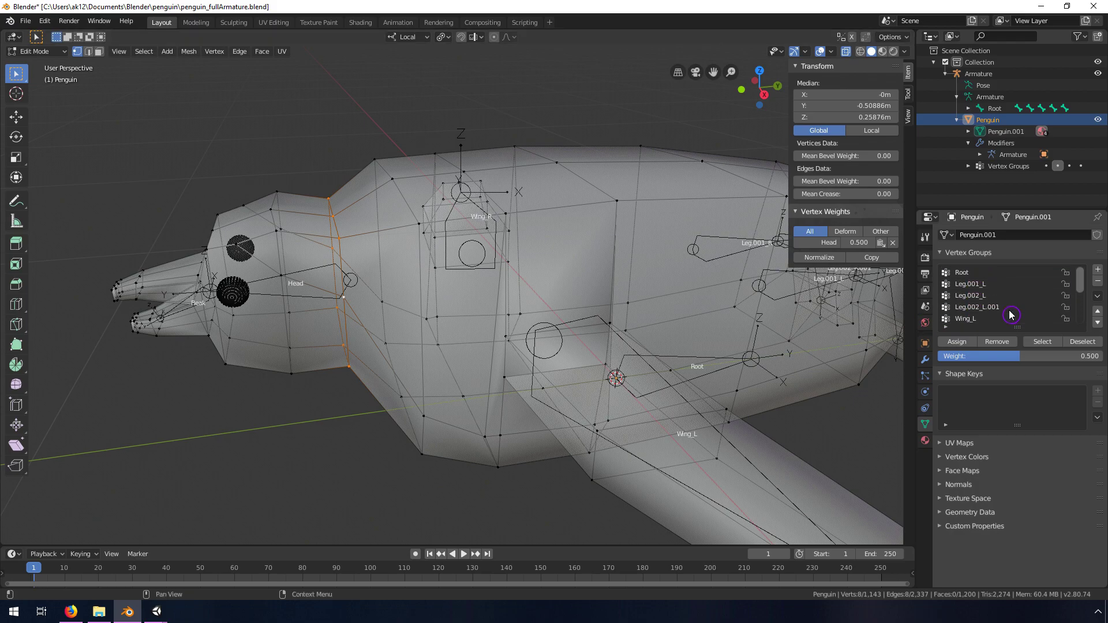
pyautogui.click(967, 275)
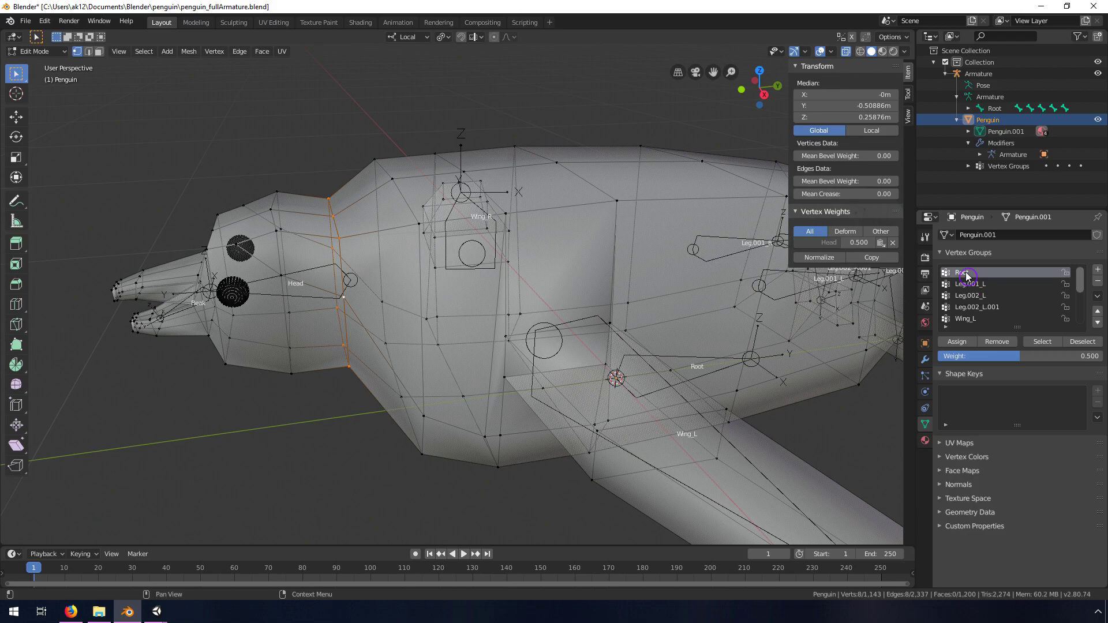
pyautogui.click(956, 343)
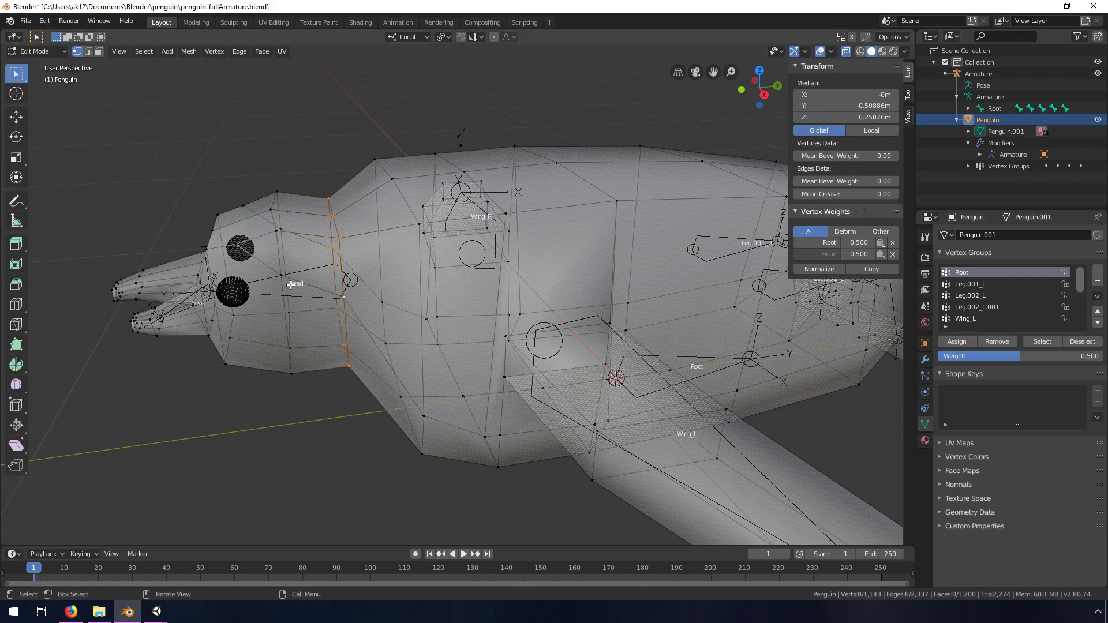
pyautogui.click(823, 272)
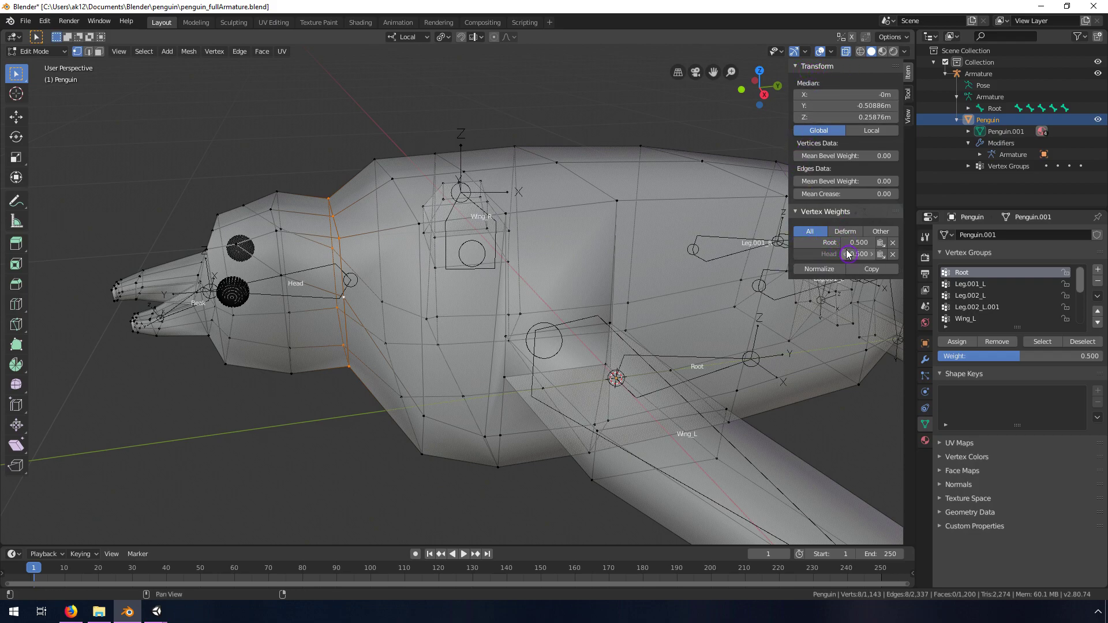
pyautogui.click(878, 267)
# Select all vertices at the tip of the lower beak from the right side view
pyautogui.moveTo(221, 312)
pyautogui.mouseDown(button='middle')
pyautogui.moveTo(260, 292)
pyautogui.moveTo(294, 297)
pyautogui.moveTo(225, 293)
pyautogui.mouseUp(button='middle')
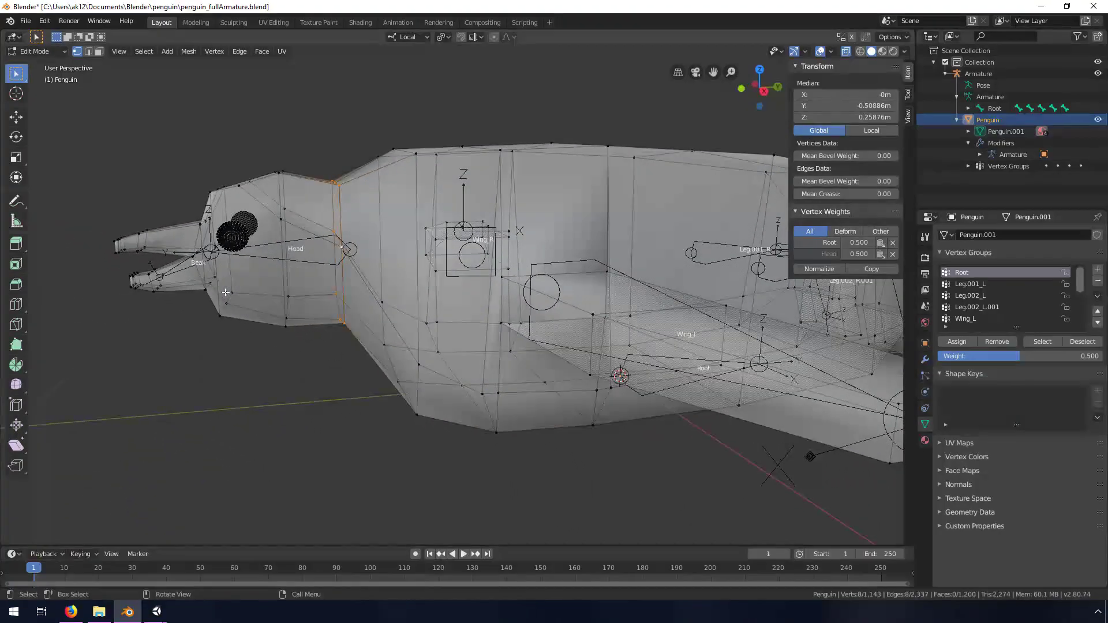
pyautogui.press('KP_3')
pyautogui.scroll(4, 175, 260)
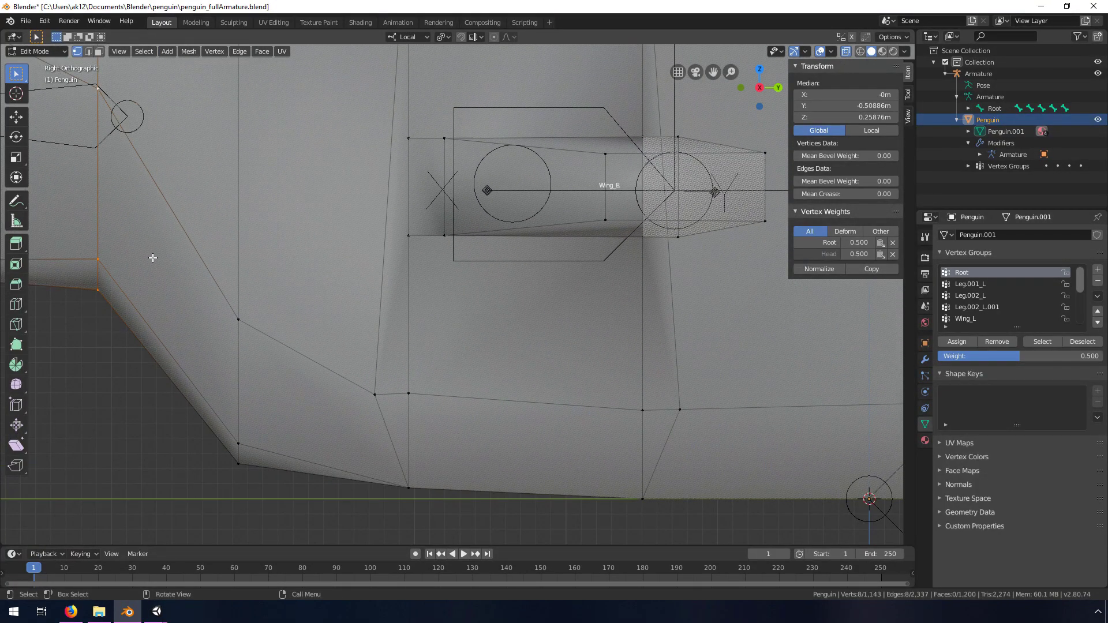
pyautogui.keyDown('shift'); pyautogui.moveTo(154, 258); pyautogui.dragTo(703, 358, button='middle'); pyautogui.keyUp('shift')
pyautogui.scroll(2, 289, 299)
pyautogui.click(381, 358)
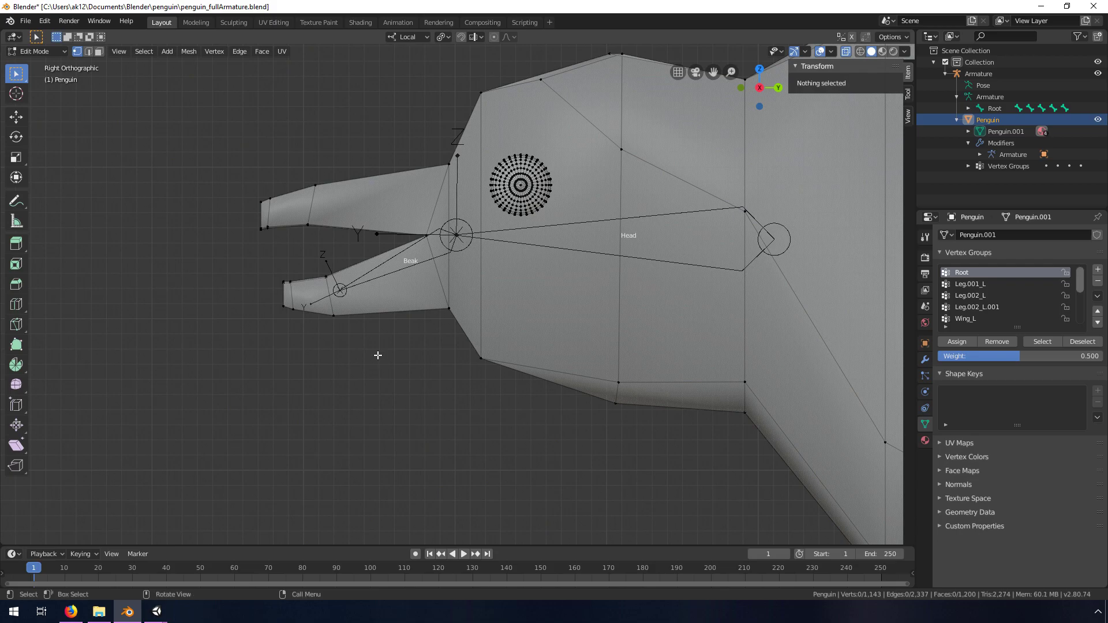
pyautogui.moveTo(259, 259); pyautogui.dragTo(415, 354)
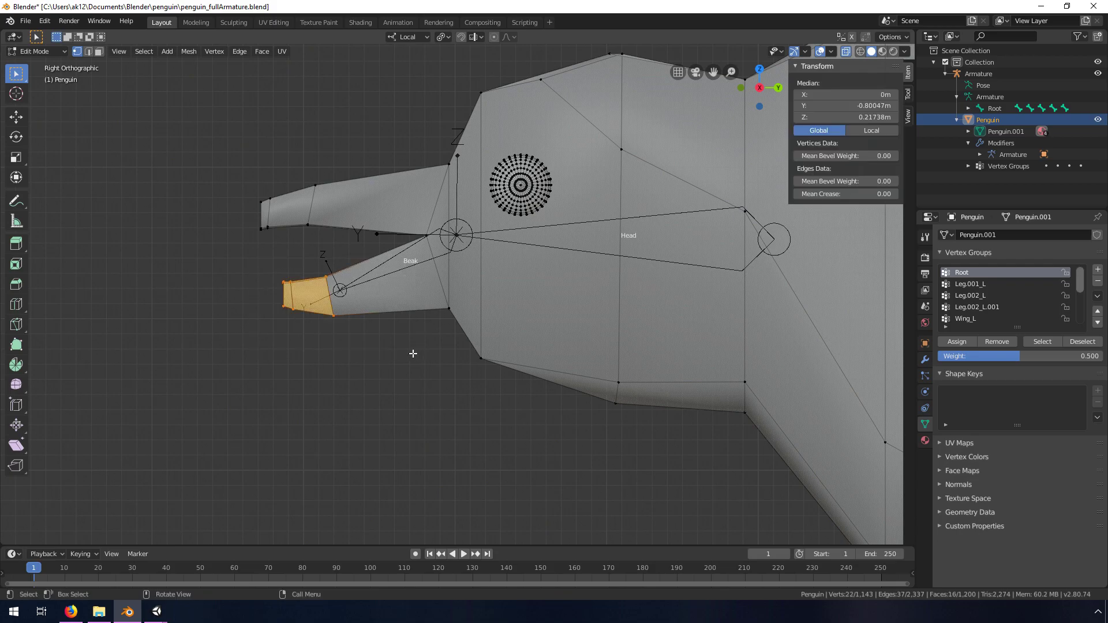
pyautogui.moveTo(370, 344); pyautogui.dragTo(394, 358, button='middle')
# Assign the lower beak tip vertices to the Beak vertex group with a weight of 1.000
pyautogui.scroll(-5, 971, 308)
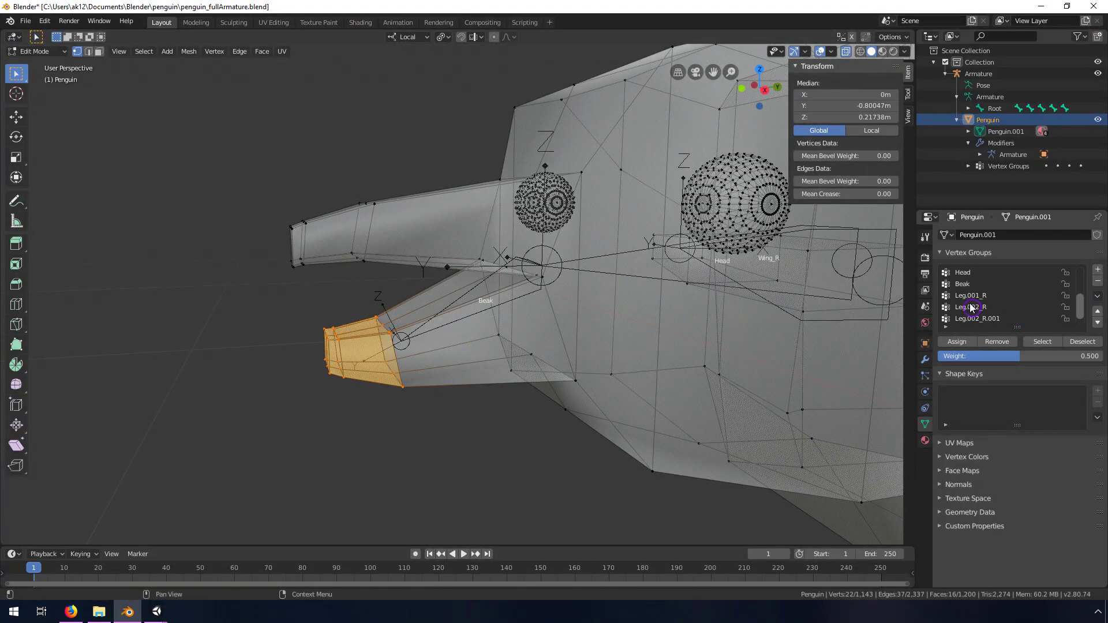
pyautogui.click(963, 284)
pyautogui.moveTo(1030, 356); pyautogui.dragTo(1099, 356)
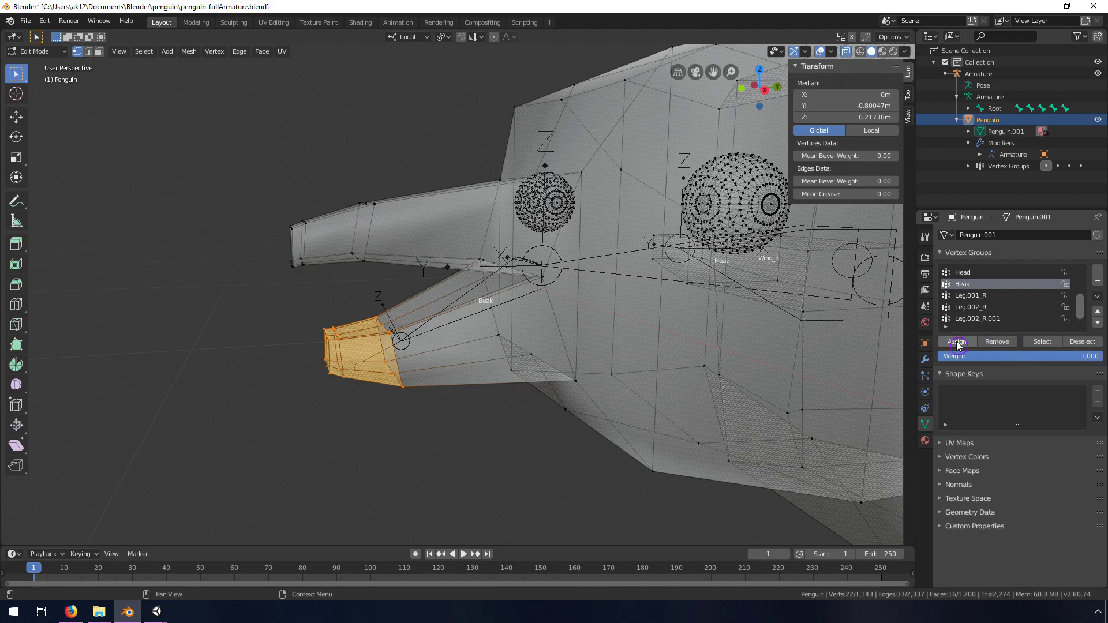
pyautogui.moveTo(647, 346); pyautogui.dragTo(606, 338, button='middle')
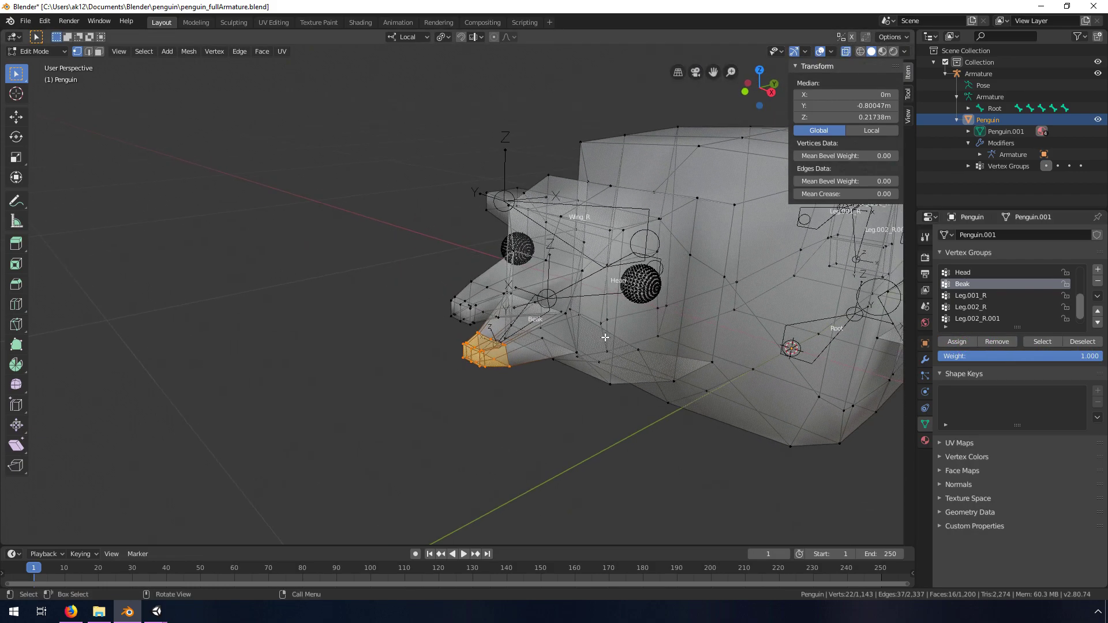
# Leave mesh editing, turn off X-ray display, and put the armature into Pose Mode
pyautogui.press('Tab')
pyautogui.moveTo(688, 329); pyautogui.dragTo(676, 293, button='middle')
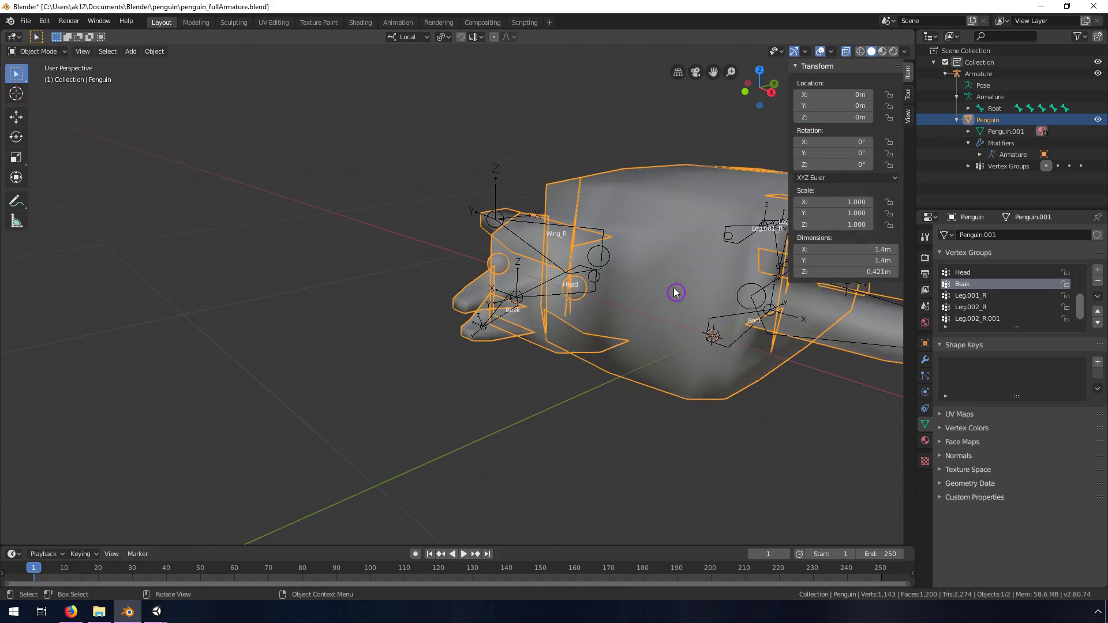
pyautogui.click(851, 53)
pyautogui.scroll(4, 635, 286)
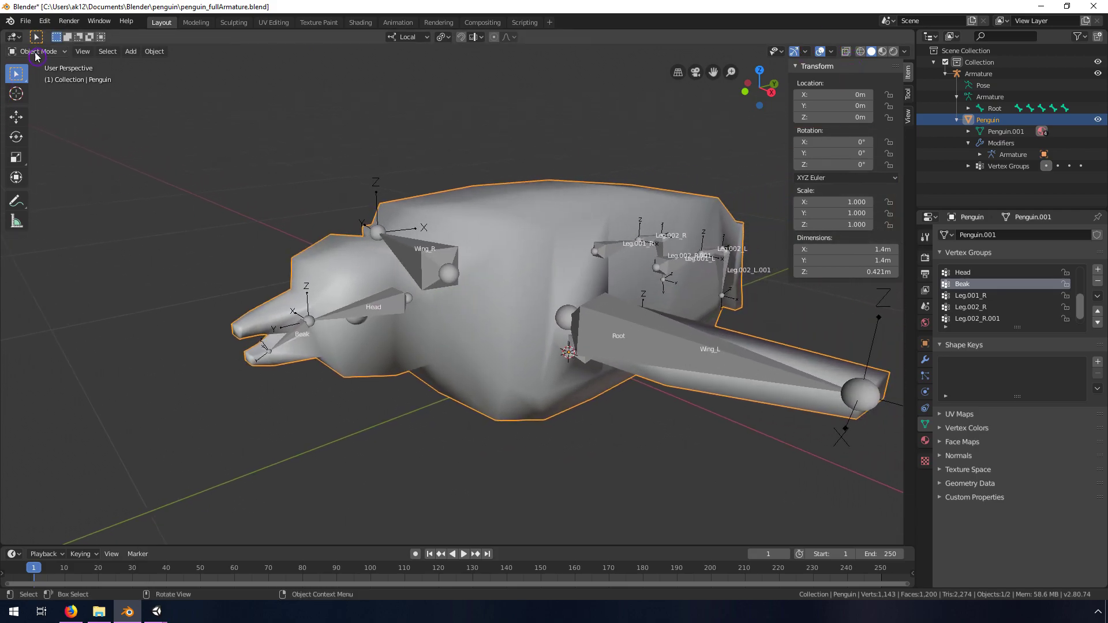
pyautogui.click(39, 53)
pyautogui.click(625, 328)
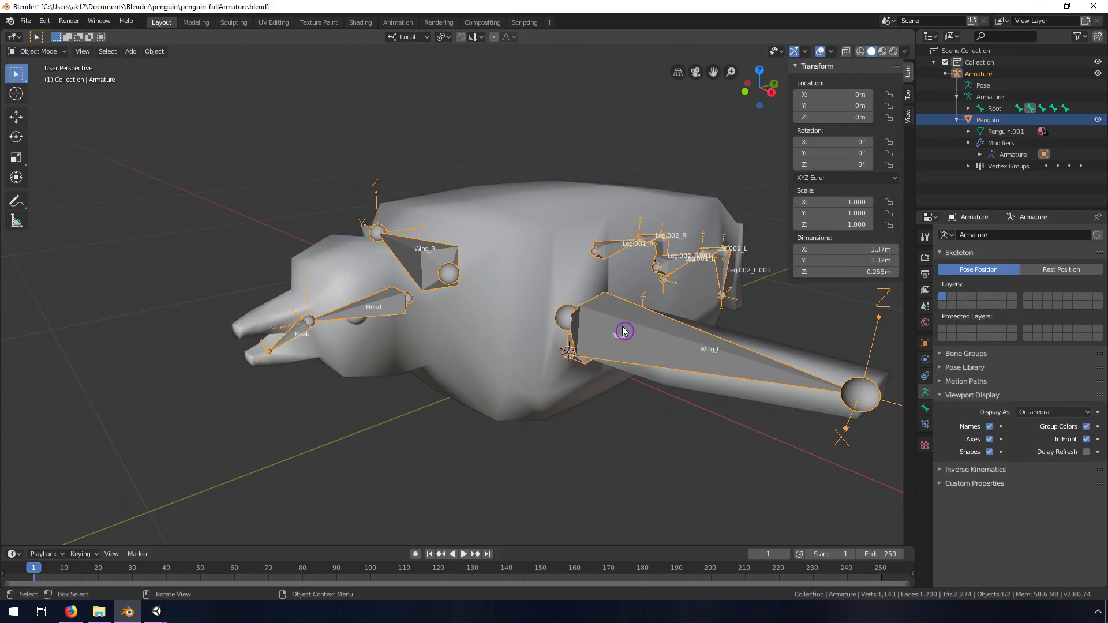
pyautogui.click(60, 53)
pyautogui.click(38, 90)
# Test the neck deformation by rotating the Head bone about its local X and Z axes, and cancel the rotation
pyautogui.moveTo(495, 333); pyautogui.dragTo(482, 332, button='middle')
pyautogui.click(356, 305)
pyautogui.moveTo(375, 309); pyautogui.dragTo(483, 309, button='middle')
pyautogui.press('r')
pyautogui.press('x')
pyautogui.press('x')
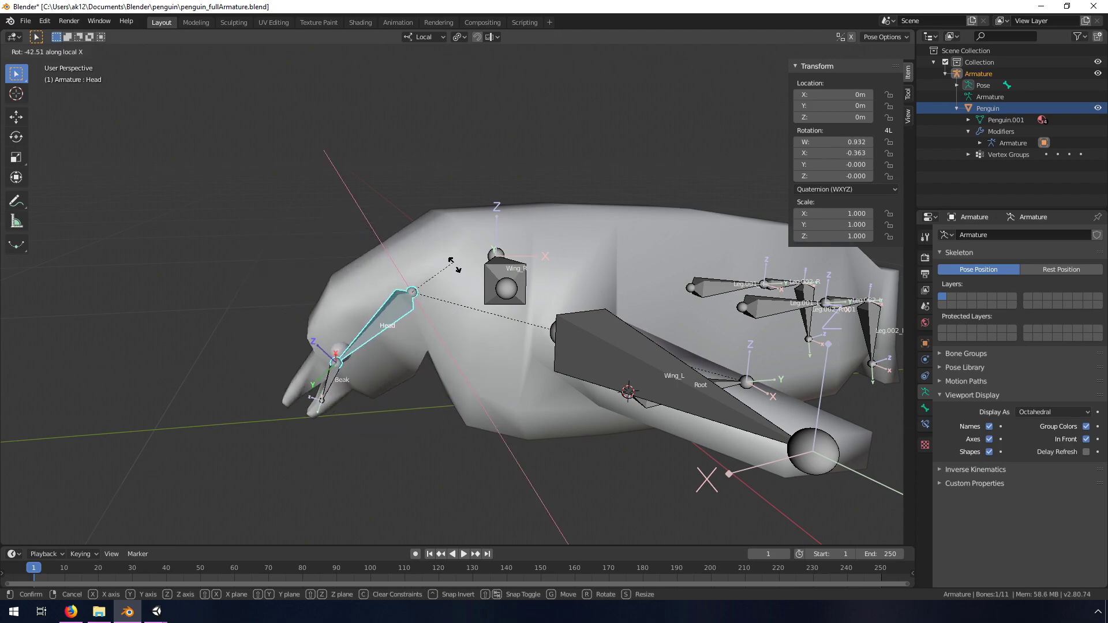
pyautogui.press('z')
pyautogui.press('z')
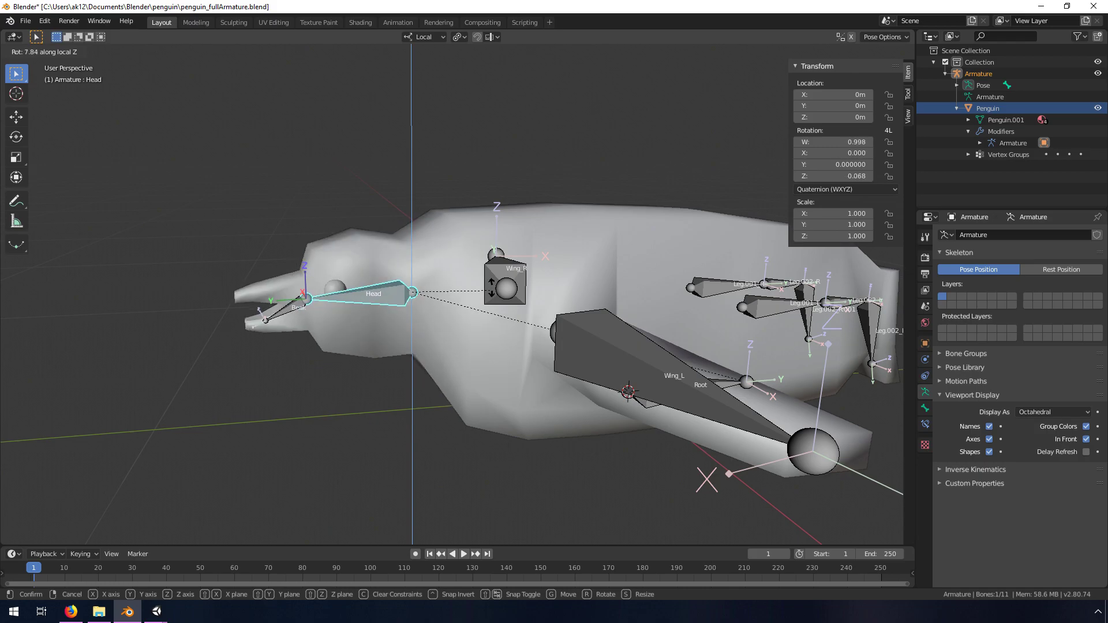
pyautogui.rightClick(451, 310)
# Test the lower beak deformation by rotating the Beak bone about its local X axis, and cancel the rotation
pyautogui.moveTo(451, 311); pyautogui.dragTo(248, 363, button='middle')
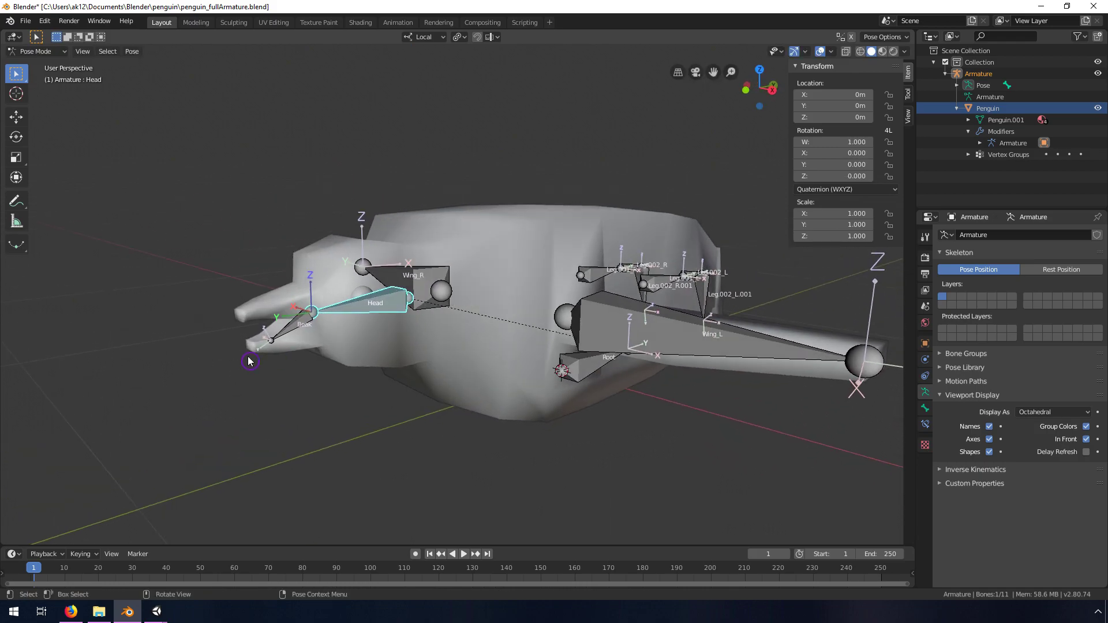
pyautogui.scroll(5, 231, 355)
pyautogui.click(400, 344)
pyautogui.scroll(3, 421, 366)
pyautogui.moveTo(421, 366); pyautogui.dragTo(434, 370, button='middle')
pyautogui.scroll(-2, 434, 369)
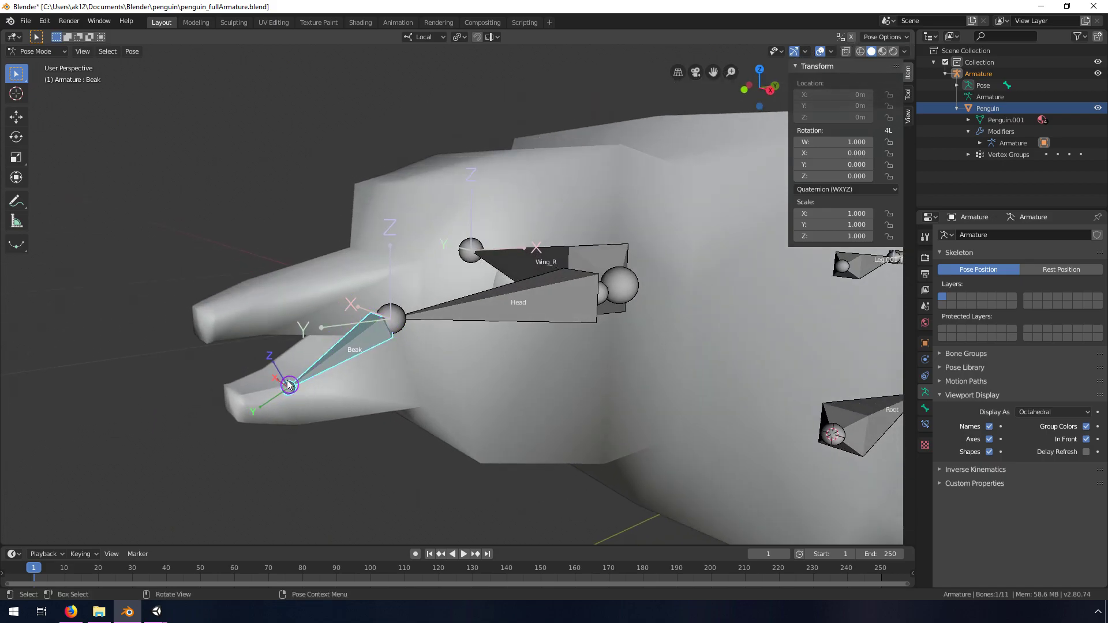
pyautogui.moveTo(289, 385); pyautogui.dragTo(389, 379, button='middle')
pyautogui.press('r')
pyautogui.press('x')
pyautogui.press('x')
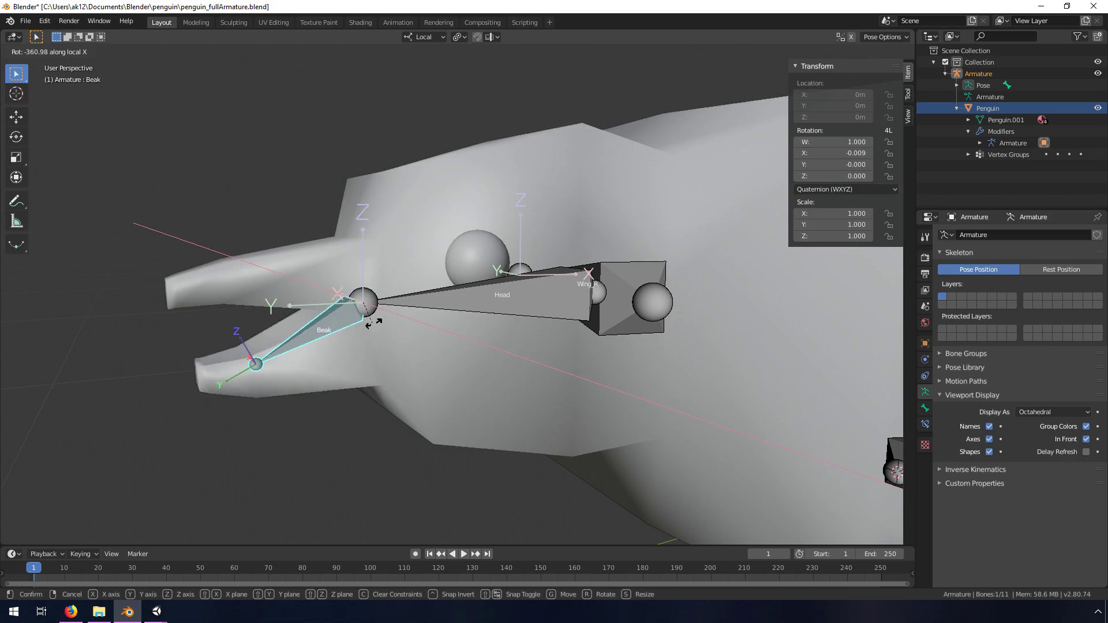
pyautogui.rightClick(439, 361)
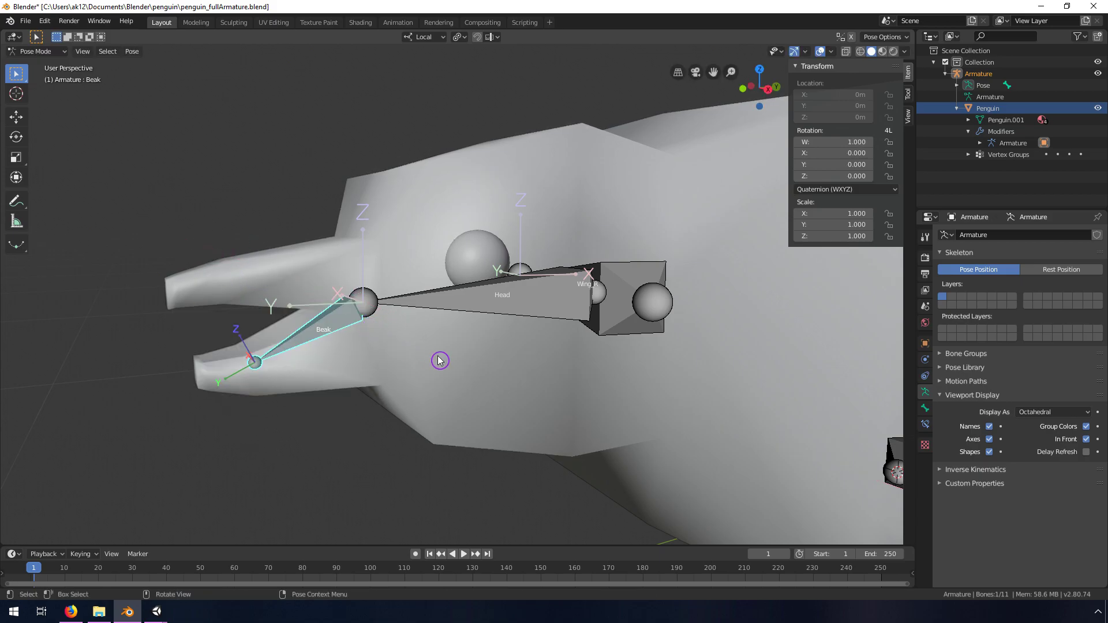
# Return to Object Mode, select the penguin mesh, and enter Edit Mode with its leg area in view
pyautogui.press('KP_4')
pyautogui.press('KP_4')
pyautogui.press('KP_4')
pyautogui.press('KP_4')
pyautogui.press('KP_4')
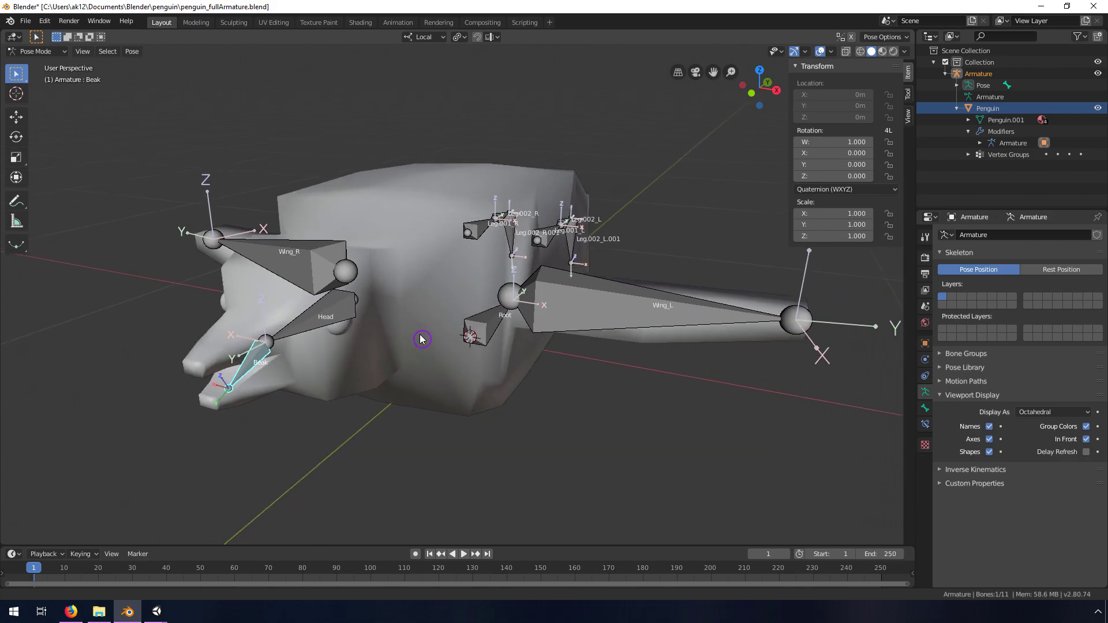
pyautogui.moveTo(600, 289); pyautogui.dragTo(569, 308, button='middle')
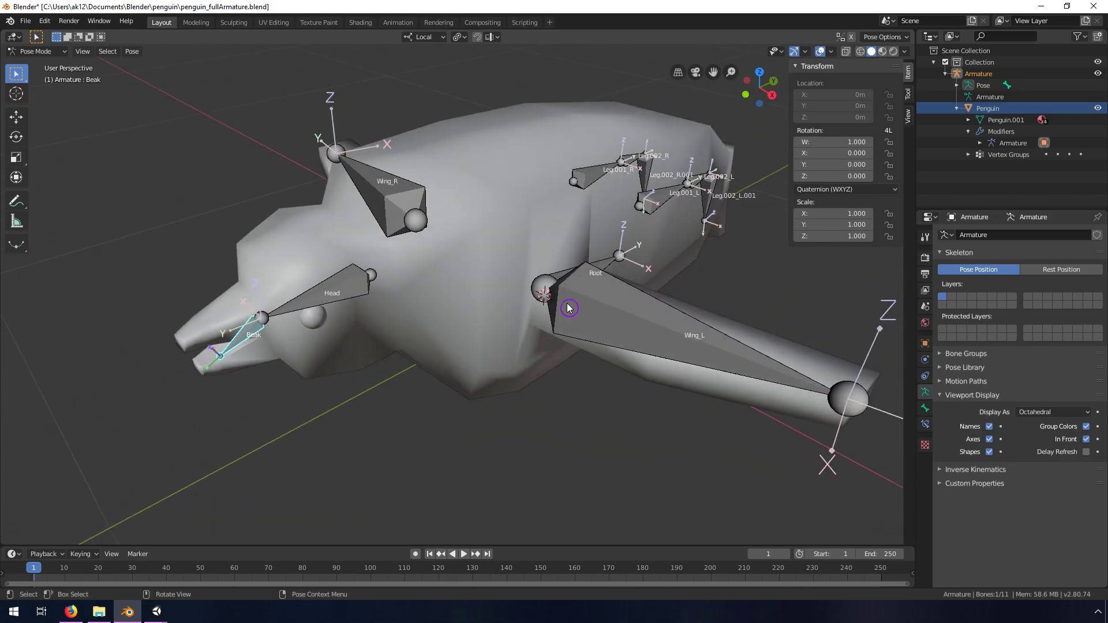
pyautogui.click(35, 51)
pyautogui.click(45, 66)
pyautogui.moveTo(668, 182); pyautogui.dragTo(353, 260, button='middle')
pyautogui.click(154, 249)
pyautogui.moveTo(230, 280); pyautogui.dragTo(291, 289, button='middle')
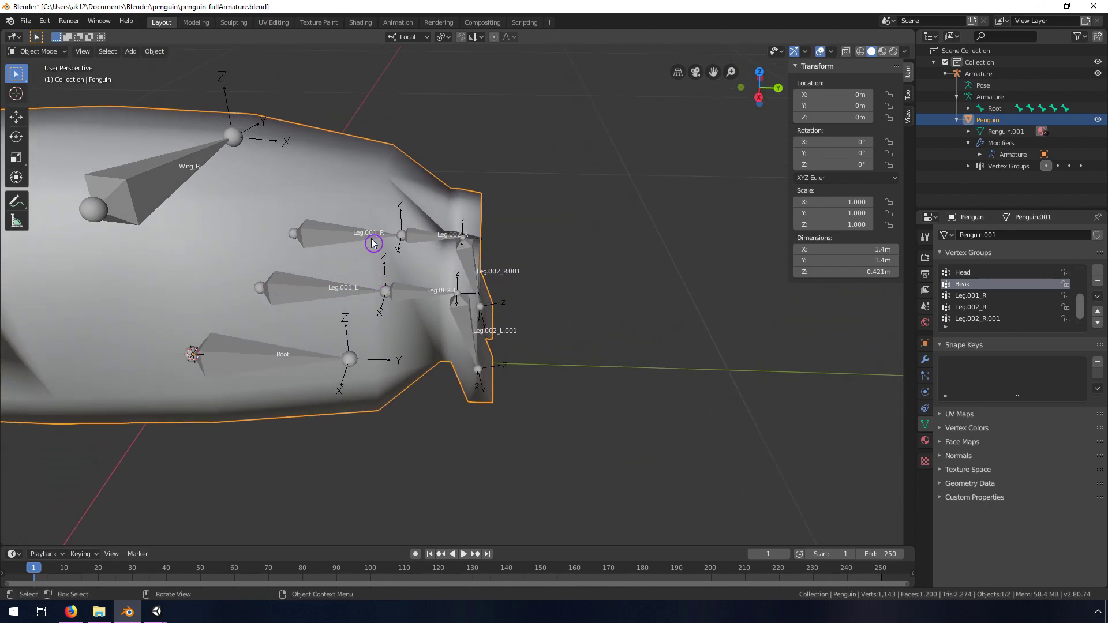
pyautogui.press('Tab')
pyautogui.moveTo(372, 243); pyautogui.dragTo(340, 250, button='middle')
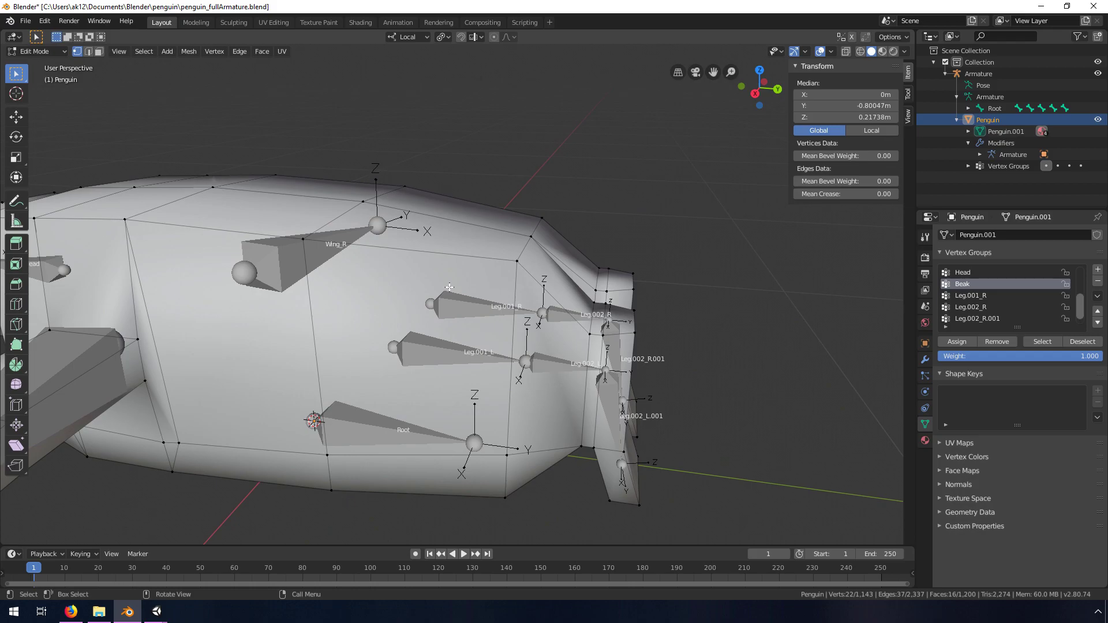
# Select the row of vertices on the side of the body where the left leg begins
pyautogui.moveTo(553, 240); pyautogui.dragTo(393, 209, button='middle')
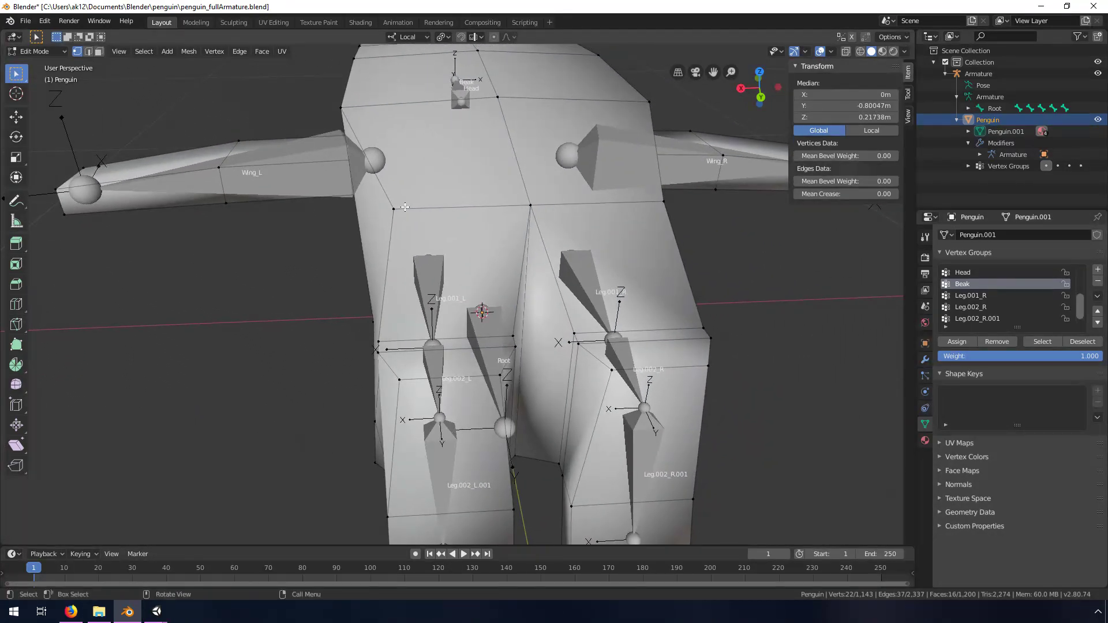
pyautogui.click(390, 209)
pyautogui.moveTo(441, 305); pyautogui.dragTo(529, 299, button='middle')
pyautogui.keyDown('alt'); pyautogui.click(392, 429); pyautogui.keyUp('alt')
pyautogui.moveTo(494, 264); pyautogui.dragTo(456, 295, button='middle')
pyautogui.scroll(2, 501, 361)
pyautogui.keyDown('shift'); pyautogui.moveTo(501, 361); pyautogui.dragTo(415, 243, button='middle'); pyautogui.keyUp('shift')
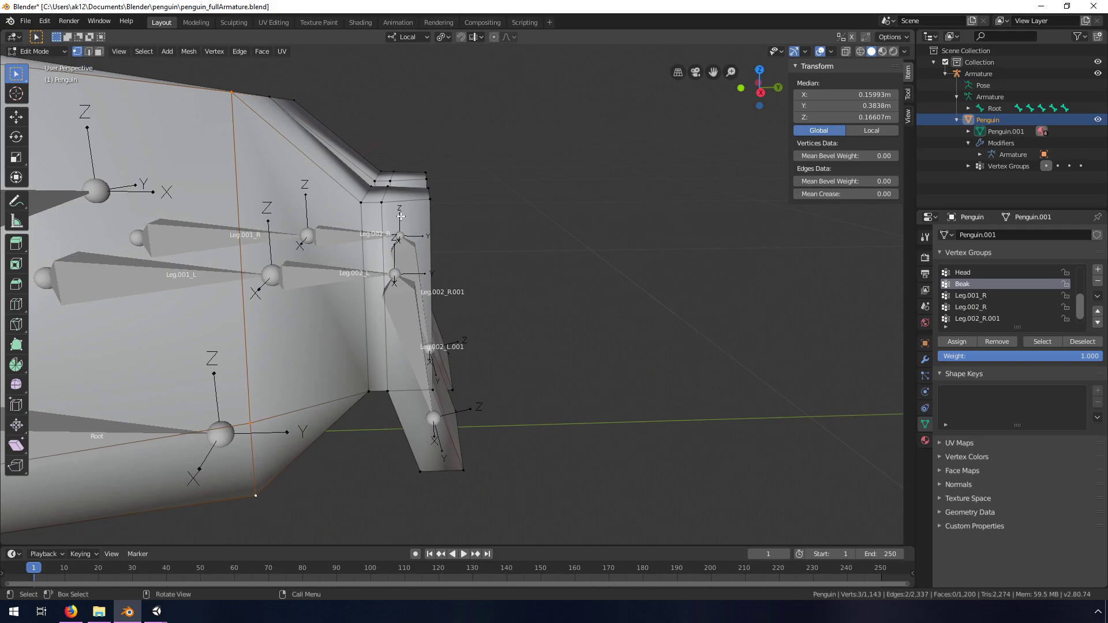
pyautogui.moveTo(431, 281); pyautogui.dragTo(402, 303, button='middle')
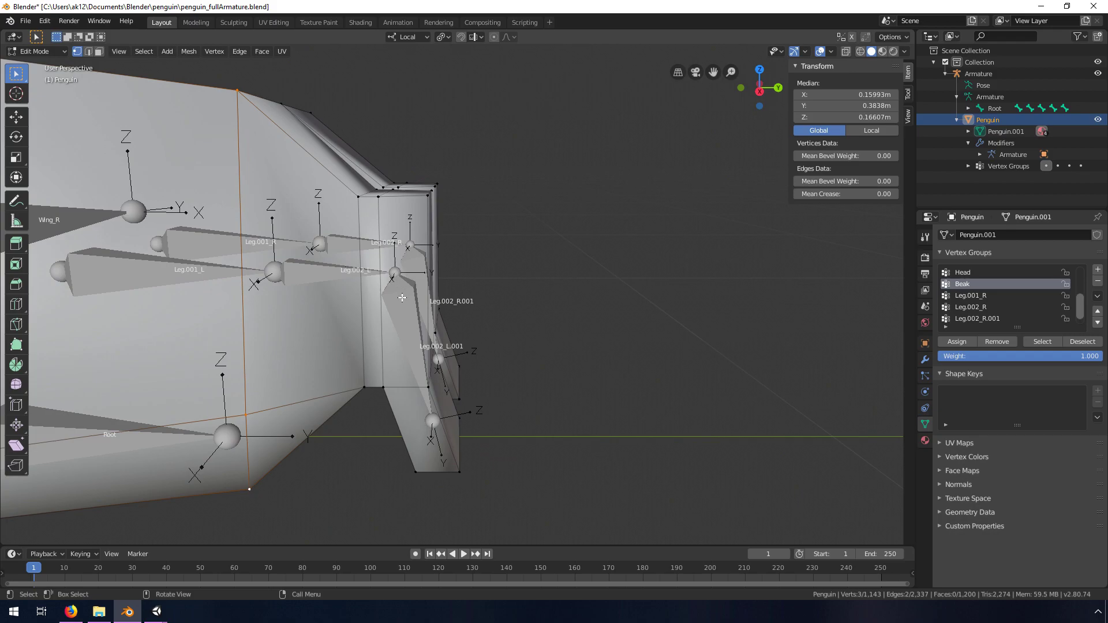
pyautogui.moveTo(412, 298); pyautogui.dragTo(419, 299, button='middle')
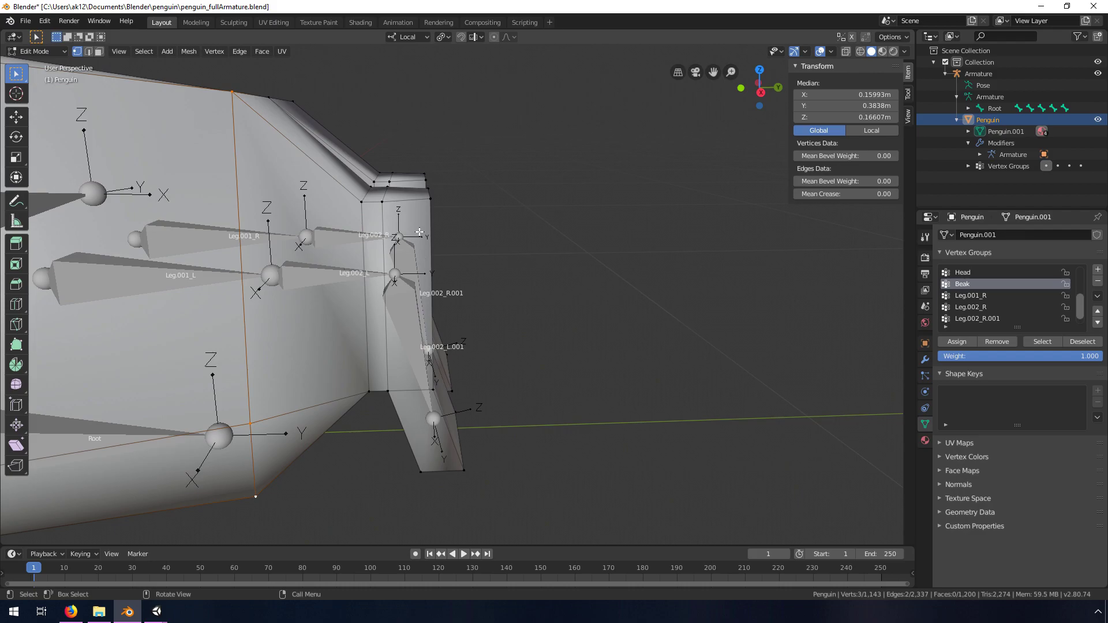
# Try selecting the left foot vertex by vertex, covering its heel end, sole and outer side
pyautogui.click(384, 203)
pyautogui.moveTo(422, 211); pyautogui.dragTo(407, 203, button='middle')
pyautogui.keyDown('shift'); pyautogui.click(425, 155); pyautogui.keyUp('shift')
pyautogui.keyDown('shift'); pyautogui.click(455, 180); pyautogui.keyUp('shift')
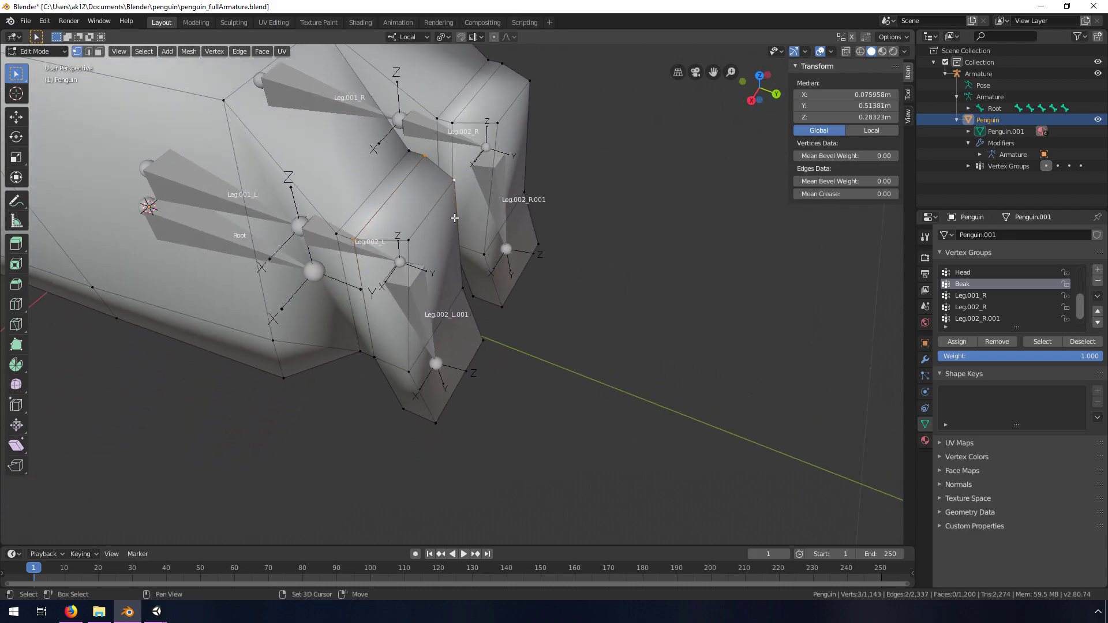
pyautogui.keyDown('shift'); pyautogui.click(411, 240); pyautogui.keyUp('shift')
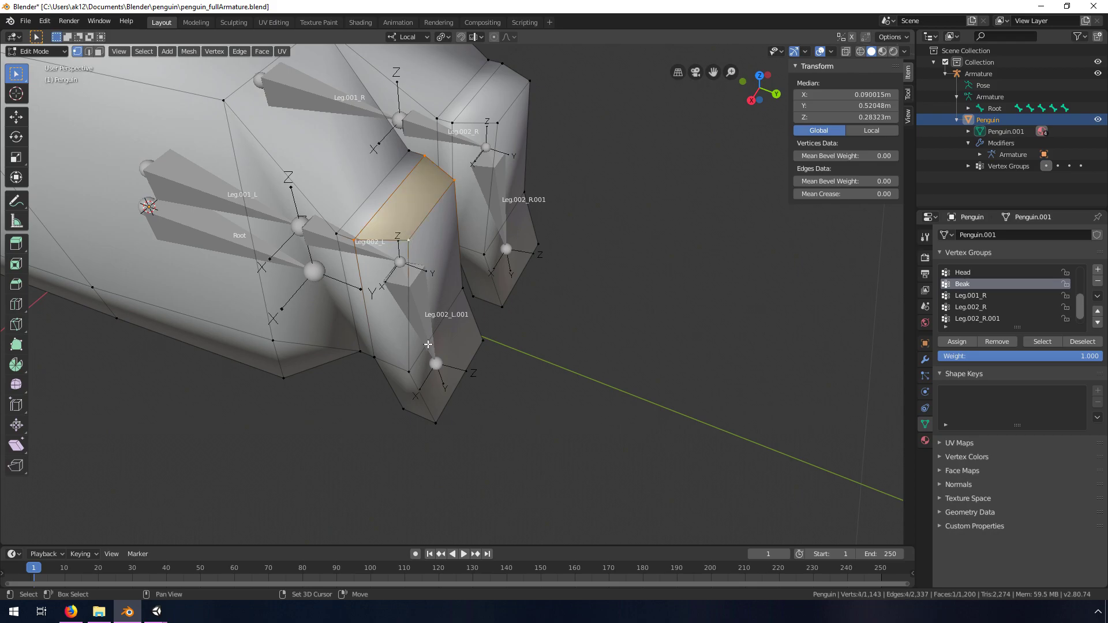
pyautogui.keyDown('shift'); pyautogui.click(465, 298); pyautogui.keyUp('shift')
pyautogui.keyDown('shift'); pyautogui.click(433, 413); pyautogui.keyUp('shift')
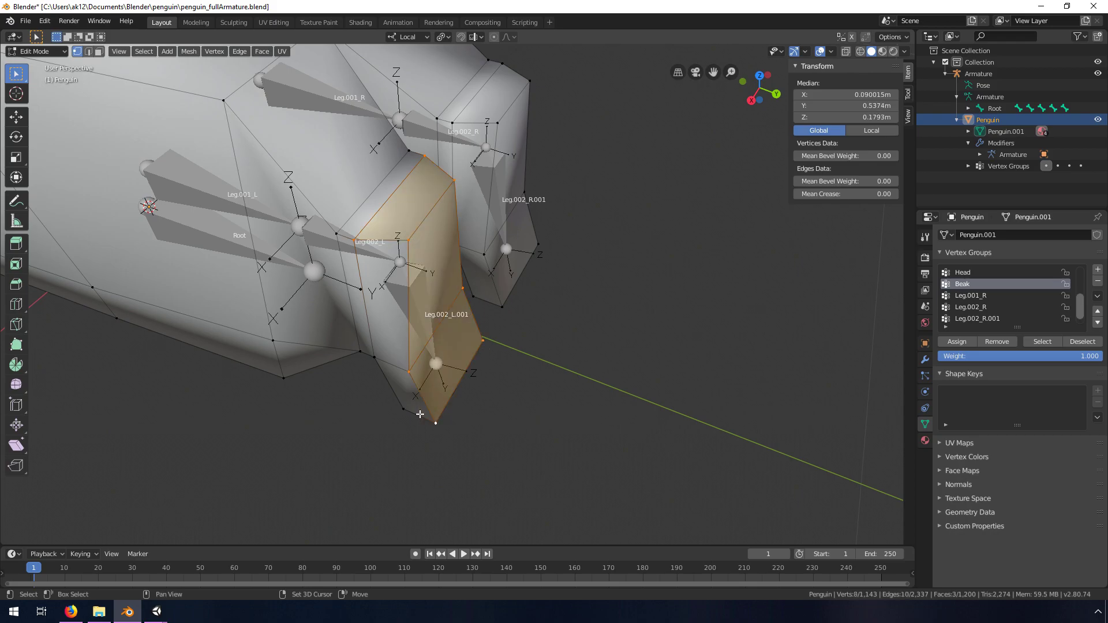
pyautogui.moveTo(411, 397); pyautogui.dragTo(403, 385, button='middle')
pyautogui.keyDown('shift'); pyautogui.click(402, 372); pyautogui.keyUp('shift')
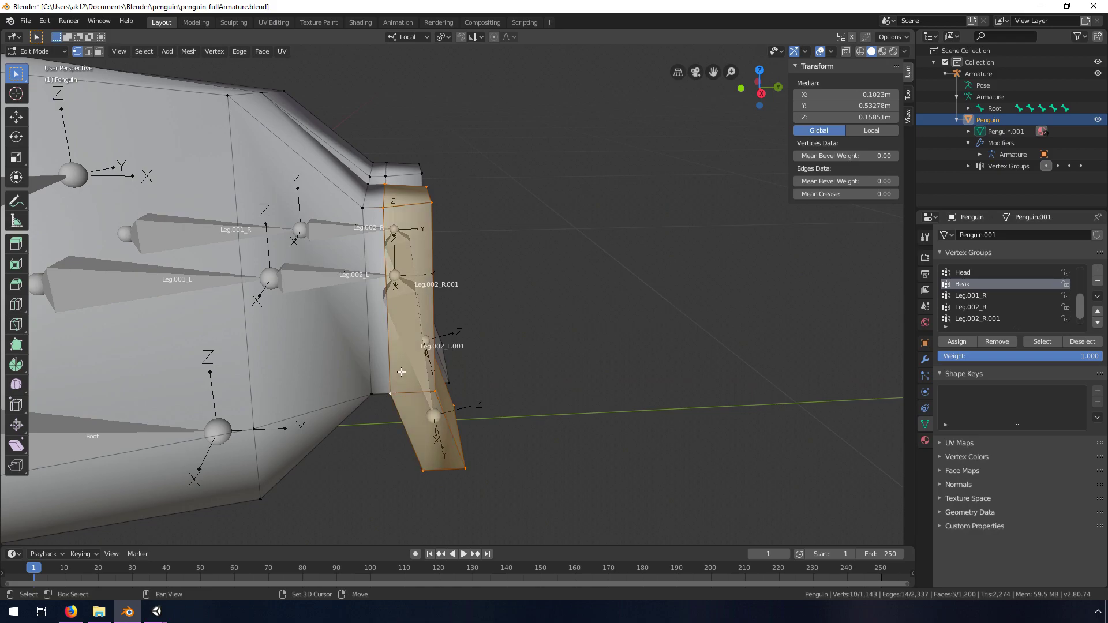
pyautogui.moveTo(433, 284); pyautogui.dragTo(516, 355, button='middle')
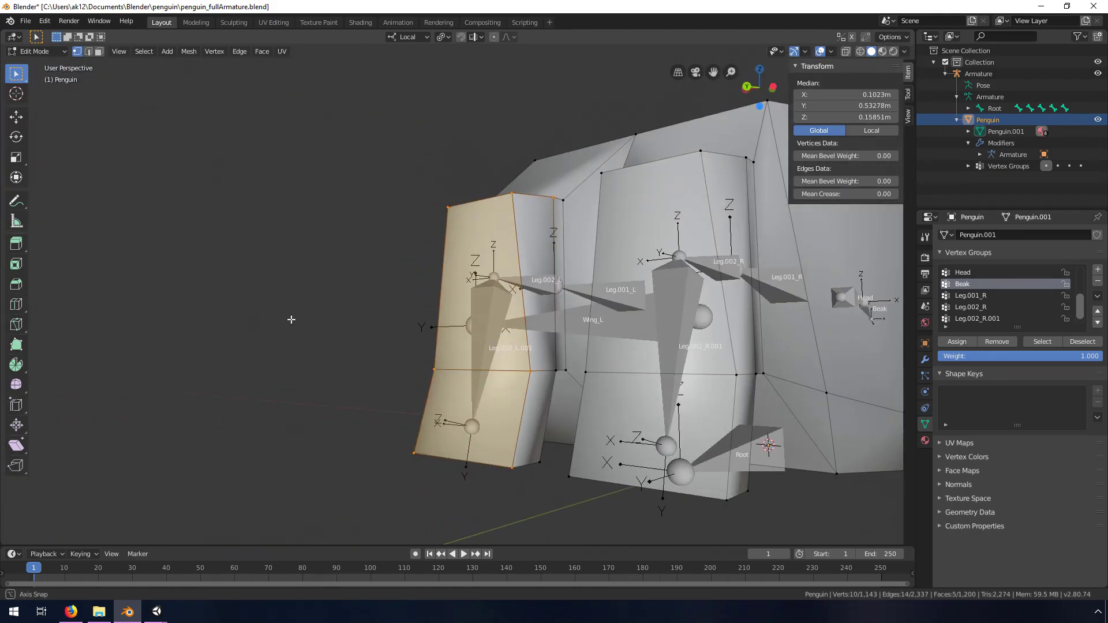
# Switch to face selection and select the inner side and sole faces of the left foot
pyautogui.press('3')
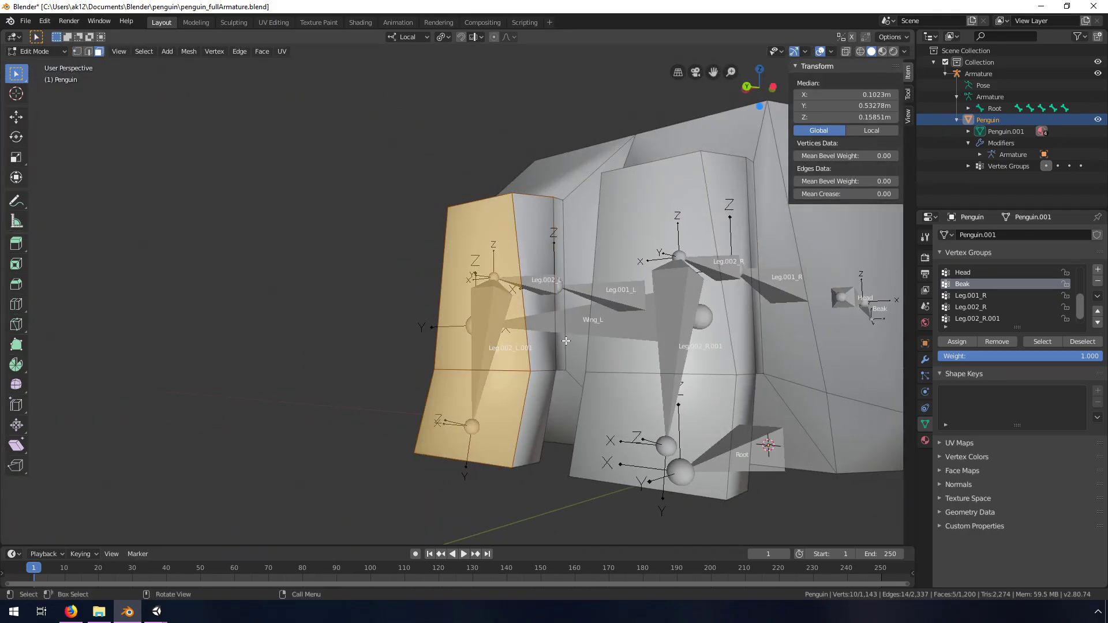
pyautogui.click(528, 243)
pyautogui.keyDown('shift'); pyautogui.click(534, 406); pyautogui.keyUp('shift')
pyautogui.keyDown('shift'); pyautogui.click(474, 418); pyautogui.keyUp('shift')
pyautogui.keyDown('shift'); pyautogui.click(482, 289); pyautogui.keyUp('shift')
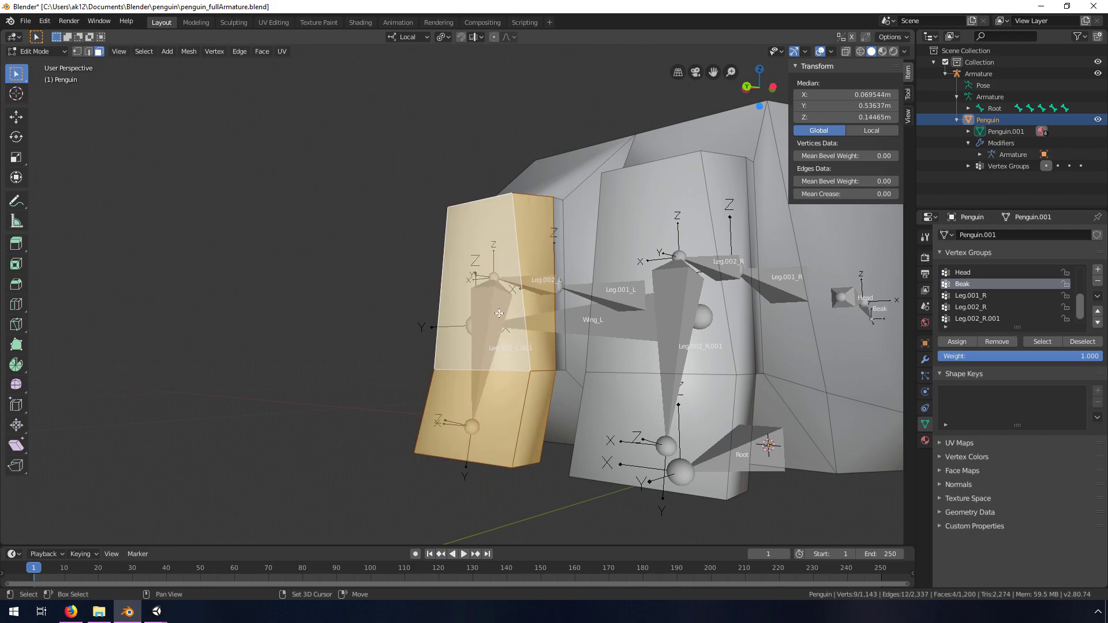
# Add the heel end, outer side and remaining faces of the left foot to the selection
pyautogui.moveTo(482, 289); pyautogui.dragTo(438, 242, button='middle')
pyautogui.keyDown('shift'); pyautogui.click(435, 198); pyautogui.keyUp('shift')
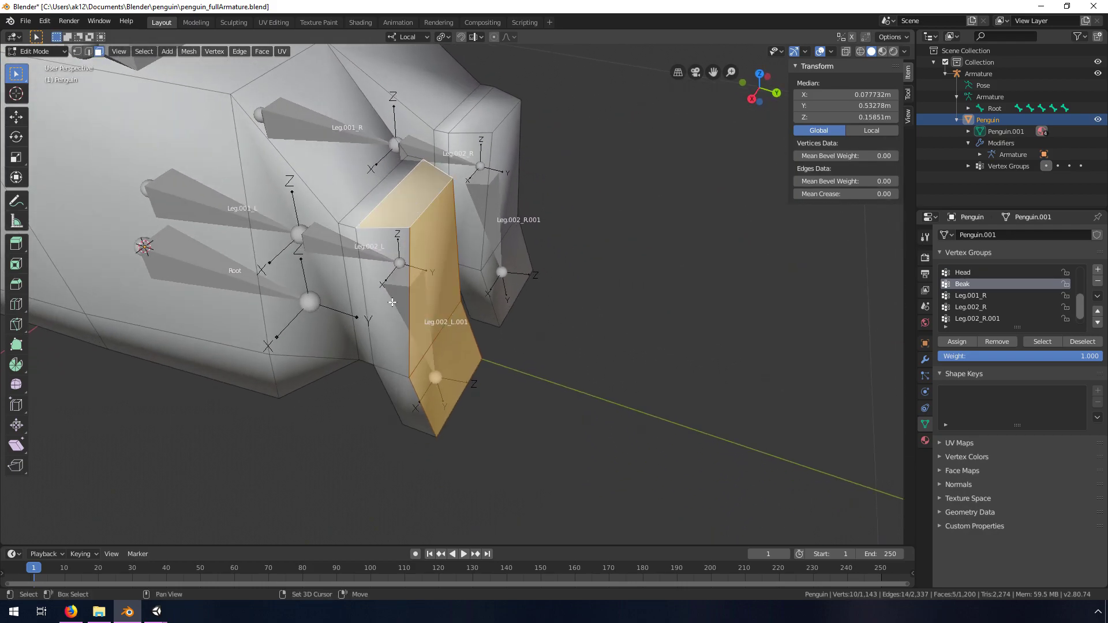
pyautogui.keyDown('shift'); pyautogui.click(404, 269); pyautogui.keyUp('shift')
pyautogui.keyDown('shift'); pyautogui.click(397, 333); pyautogui.keyUp('shift')
pyautogui.moveTo(397, 333); pyautogui.dragTo(416, 232, button='middle')
pyautogui.keyDown('shift'); pyautogui.click(464, 364); pyautogui.keyUp('shift')
pyautogui.moveTo(464, 364); pyautogui.dragTo(443, 402, button='middle')
pyautogui.keyDown('shift'); pyautogui.click(596, 386); pyautogui.keyUp('shift')
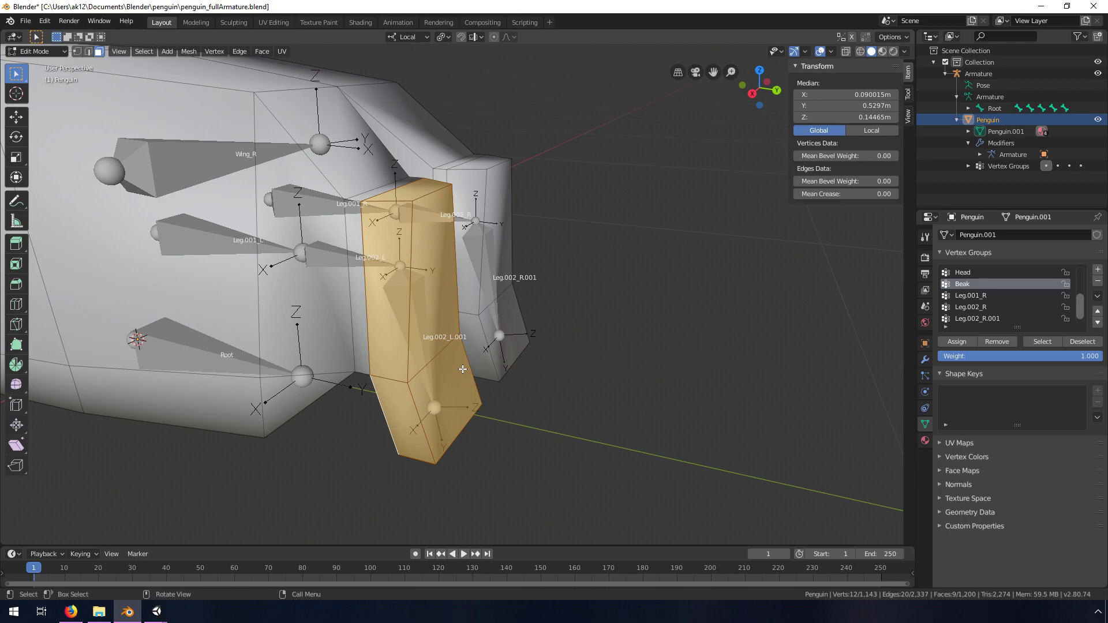
# Expand the armature's bone hierarchy through Root, Leg.001_L and Leg.002_L to examine the left leg bone chain
pyautogui.click(969, 109)
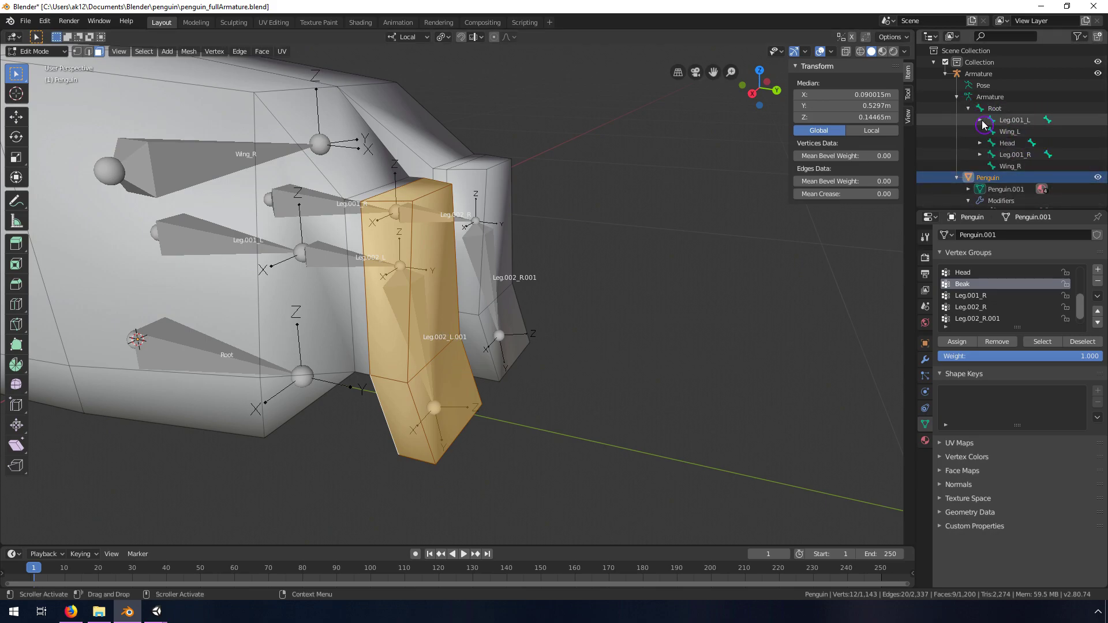
pyautogui.click(980, 120)
pyautogui.click(992, 132)
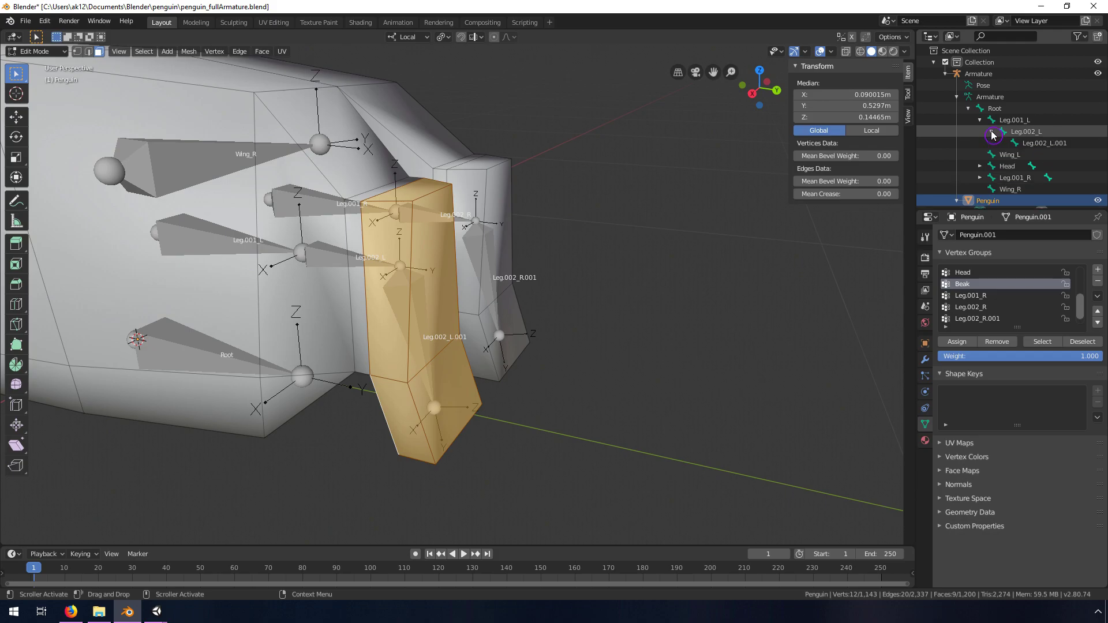
# Rename the bone Leg.002_L.001 at the end of the left leg chain as Foot_L
pyautogui.click(1072, 145)
pyautogui.doubleClick(1052, 142)
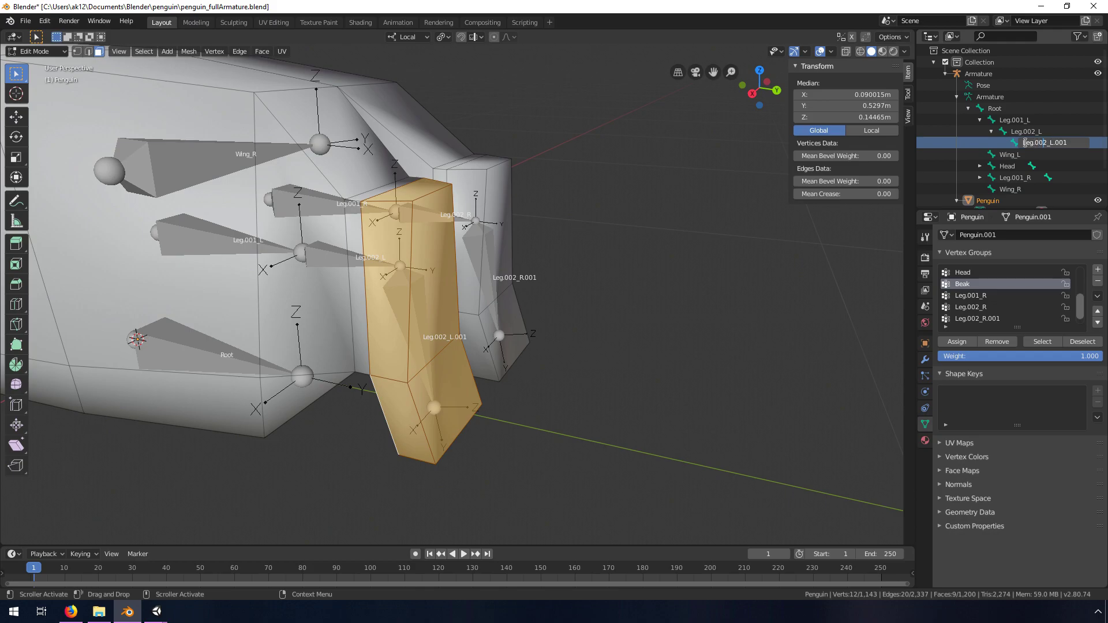
pyautogui.press('BackSpace')
pyautogui.press('BackSpace')
pyautogui.press('BackSpace')
pyautogui.press('BackSpace')
pyautogui.press('BackSpace')
pyautogui.press('BackSpace')
pyautogui.press('BackSpace')
pyautogui.write('Foot_L')
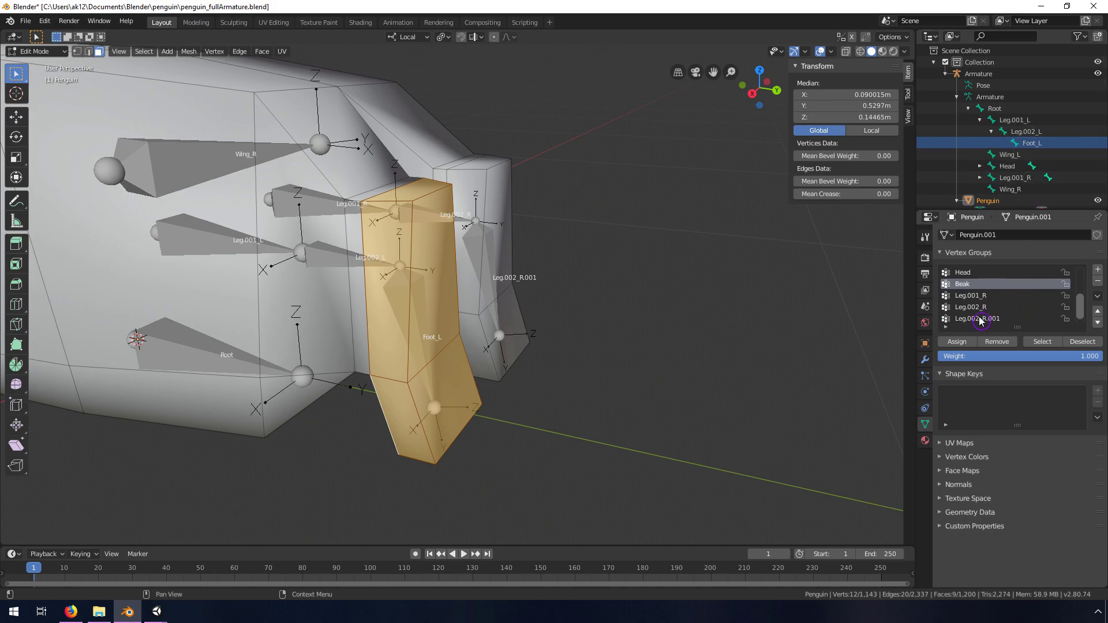
# Expand the Leg.001_R bone chain and rename its end bone Leg.002_R.001 as Foot_R
pyautogui.scroll(-1, 1017, 323)
pyautogui.scroll(6, 1005, 318)
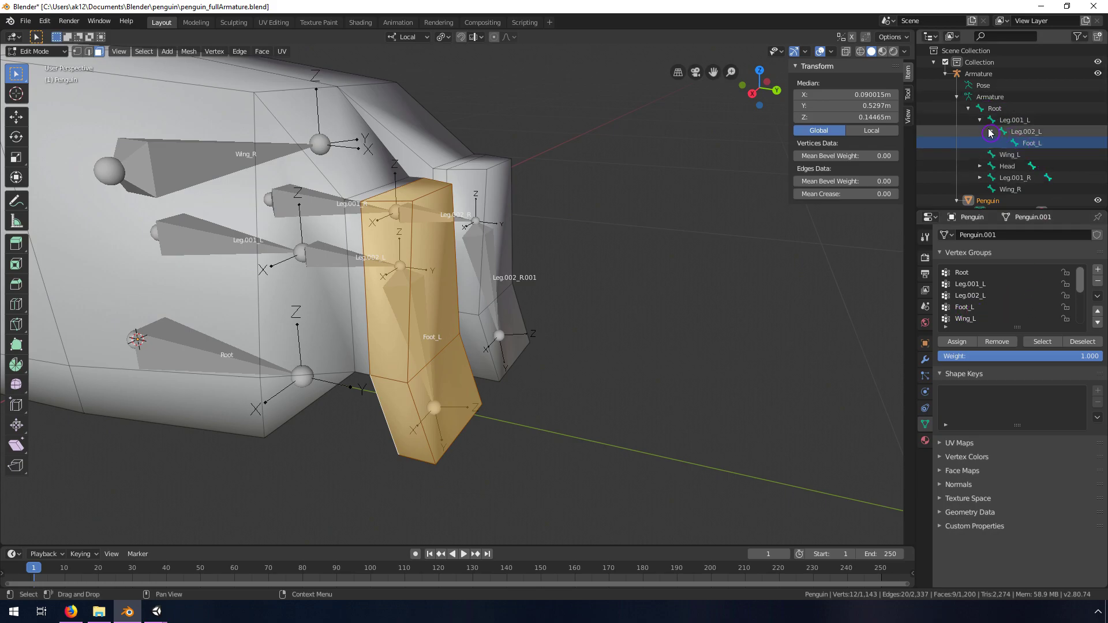
pyautogui.scroll(-1, 984, 173)
pyautogui.click(981, 155)
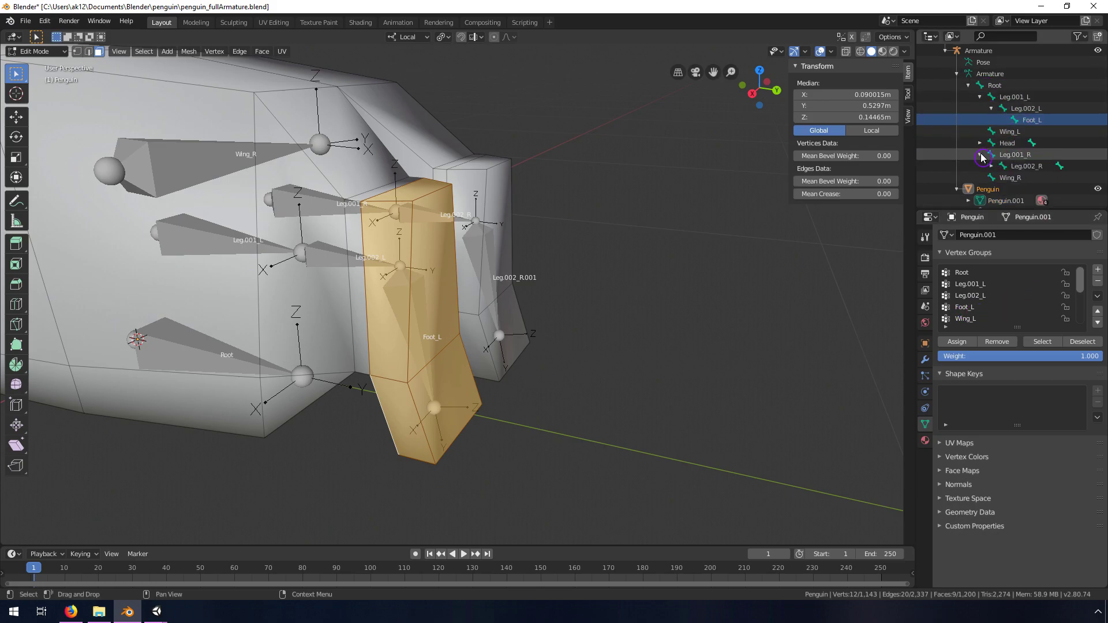
pyautogui.click(992, 166)
pyautogui.click(1061, 177)
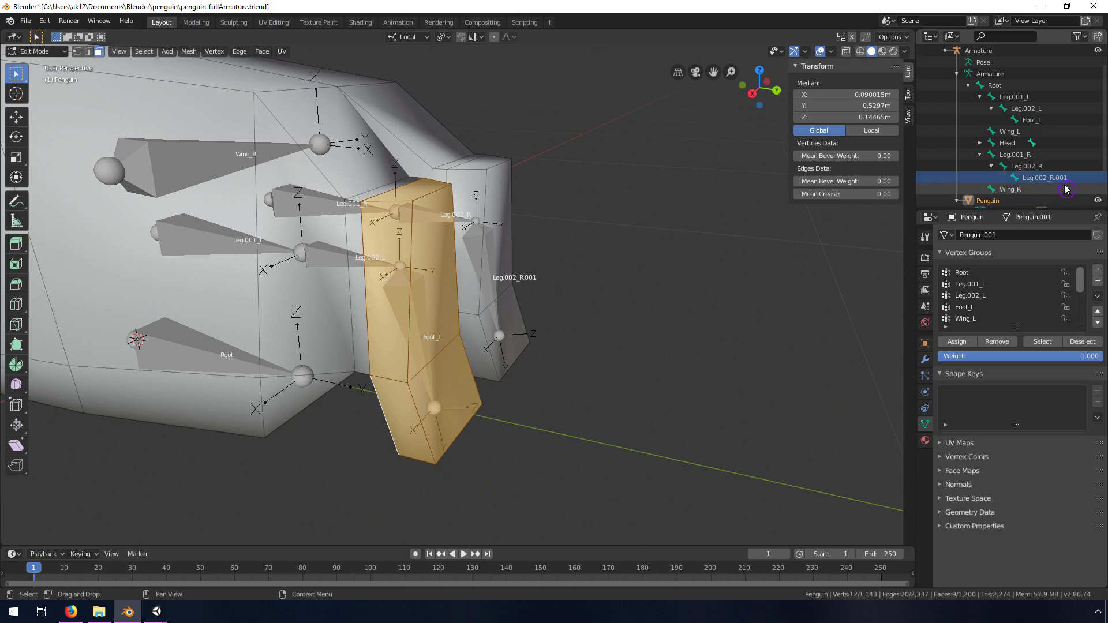
pyautogui.doubleClick(1044, 177)
pyautogui.write('Foot_R')
pyautogui.press('Return')
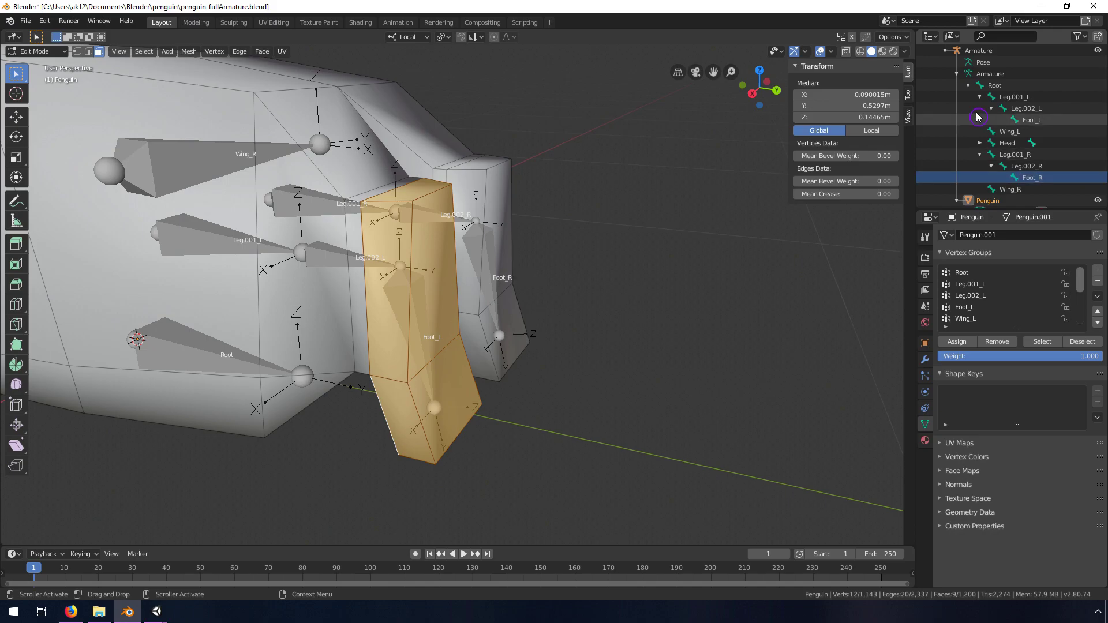
# Assign the selected left foot faces to the Foot_L vertex group
pyautogui.moveTo(440, 326); pyautogui.dragTo(496, 323, button='middle')
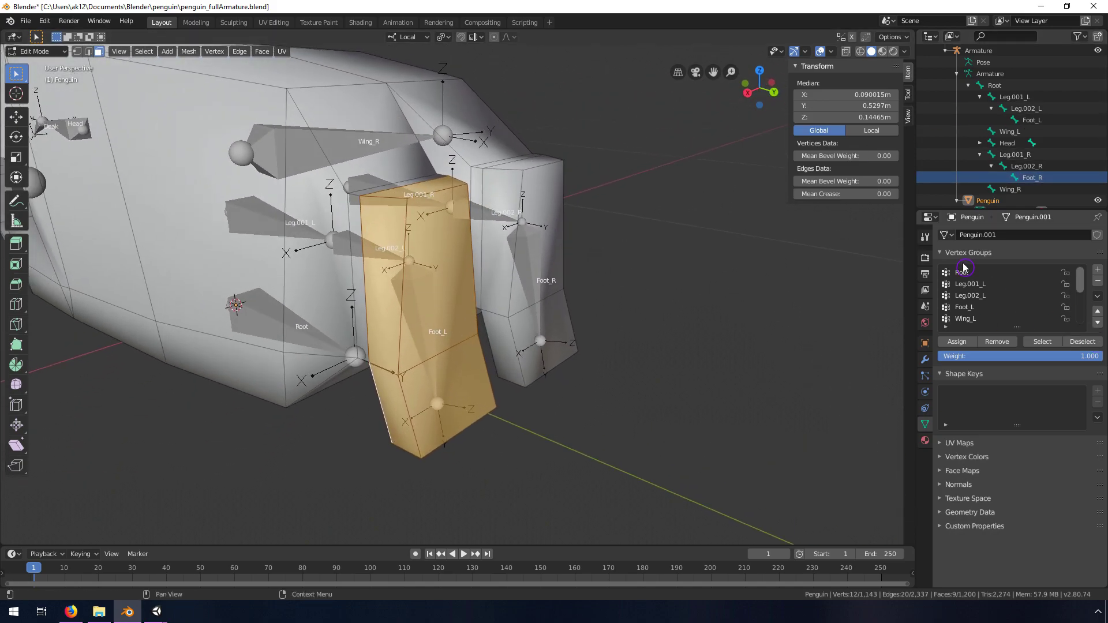
pyautogui.click(967, 307)
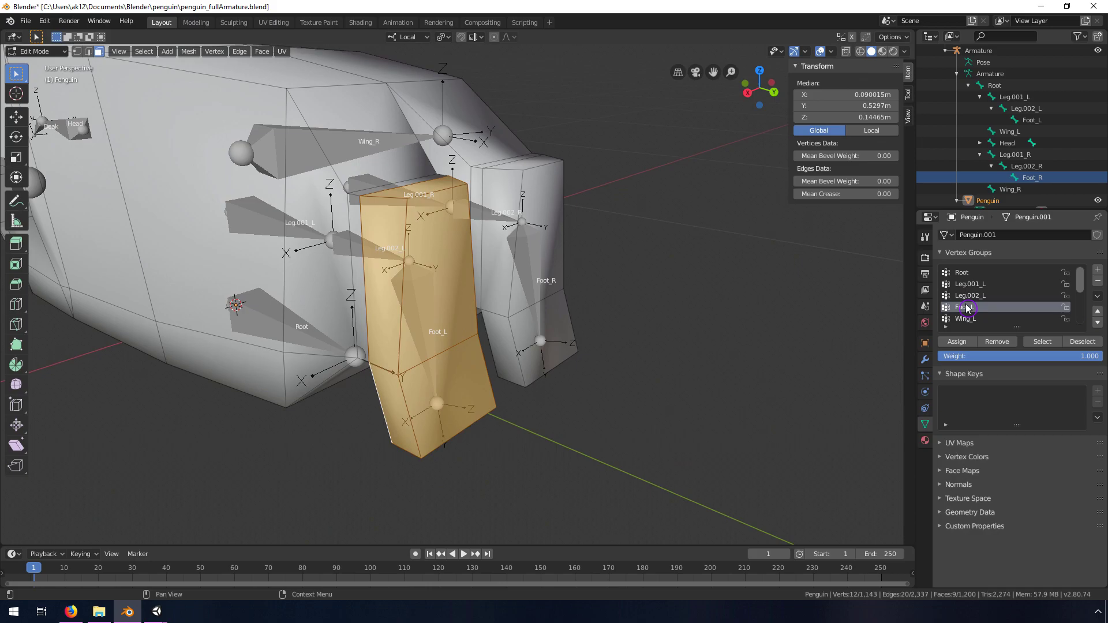
pyautogui.click(959, 343)
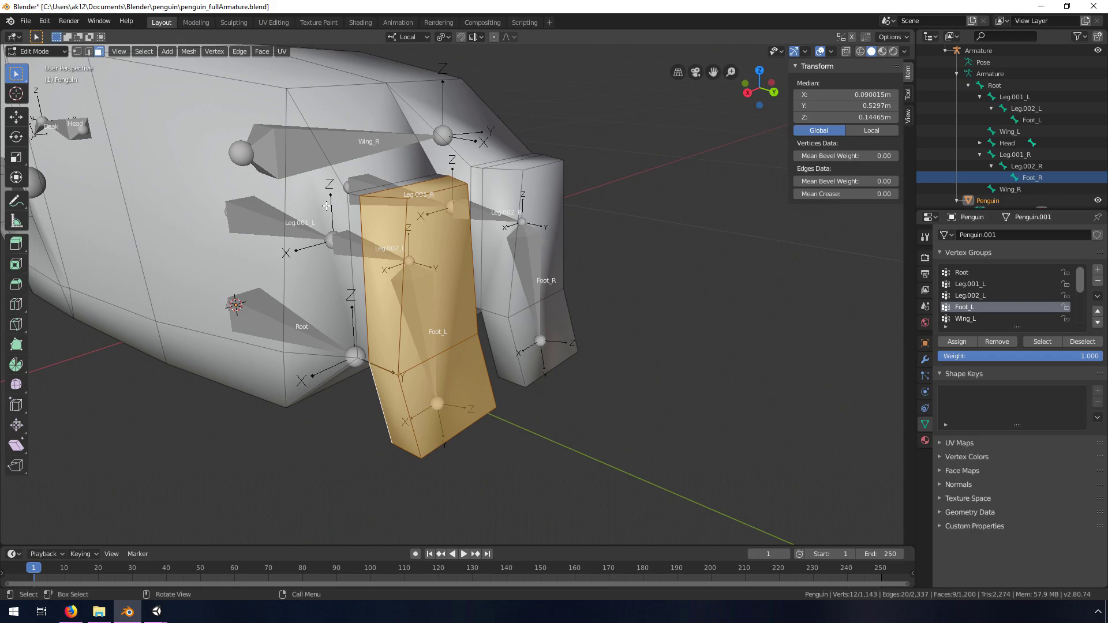
# Leave mesh editing, select the armature and put it into Pose Mode
pyautogui.moveTo(386, 225); pyautogui.dragTo(483, 242, button='middle')
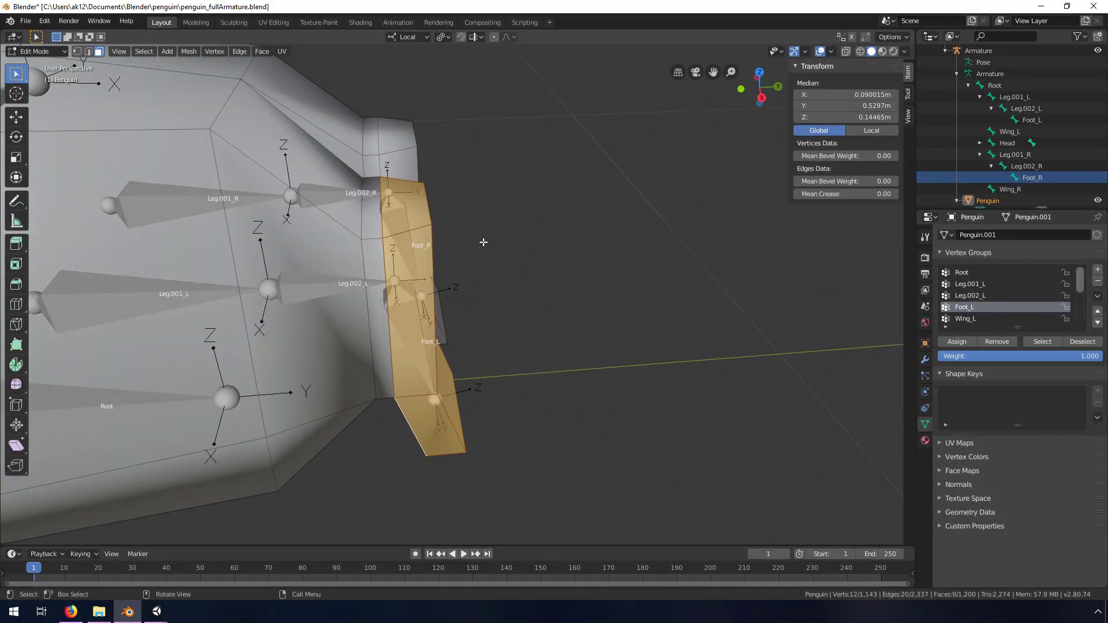
pyautogui.click(39, 52)
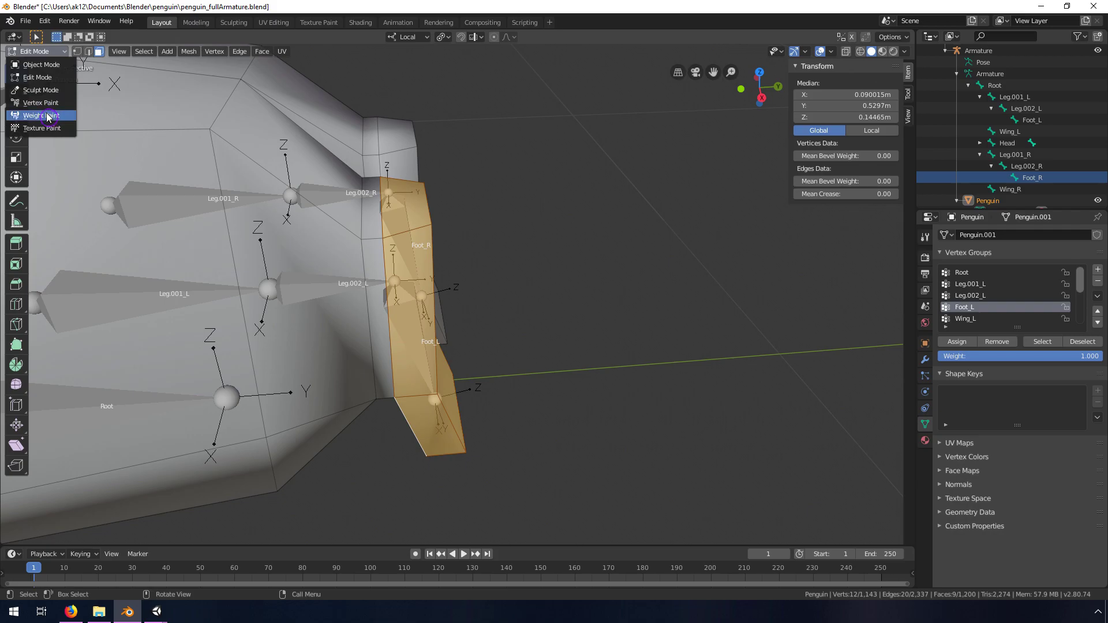
pyautogui.click(41, 64)
pyautogui.click(336, 279)
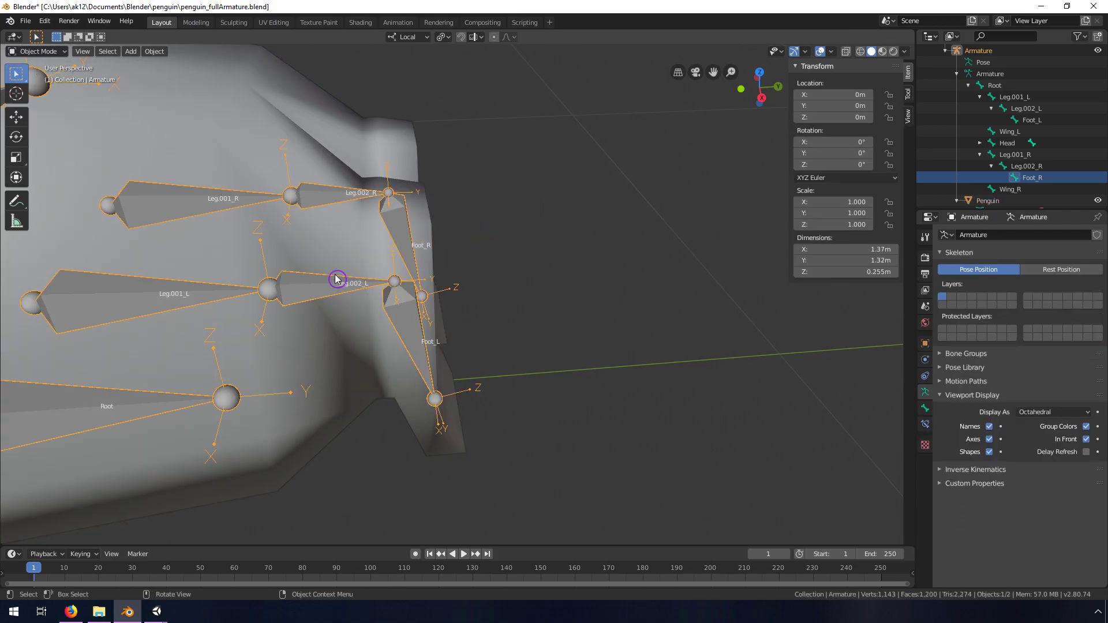
pyautogui.click(39, 51)
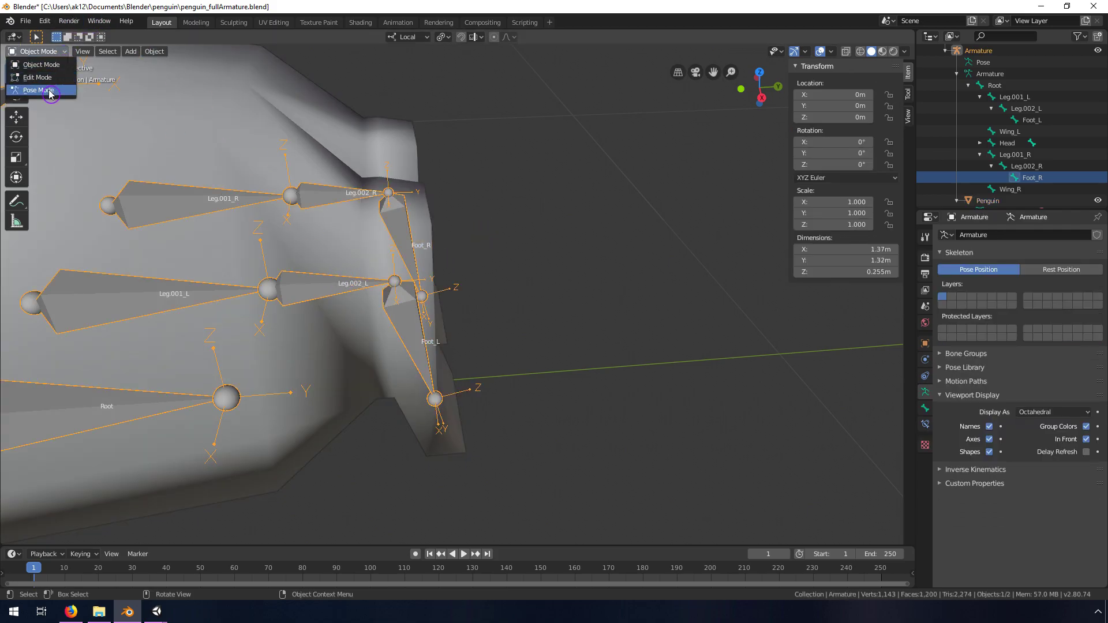
pyautogui.click(35, 89)
# Try rotating the Foot_L bone about its local X axis to test the foot's deformation, and undo the rotation
pyautogui.click(424, 290)
pyautogui.moveTo(425, 290); pyautogui.dragTo(483, 334, button='middle')
pyautogui.press('r')
pyautogui.press('x')
pyautogui.press('x')
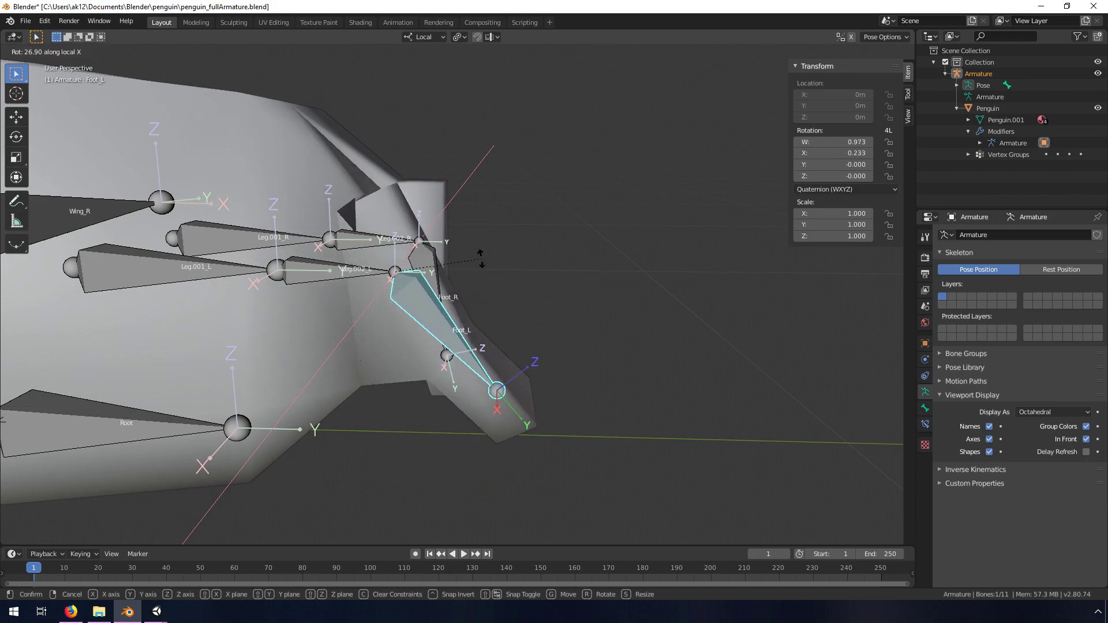
pyautogui.click(483, 311)
pyautogui.click(326, 276)
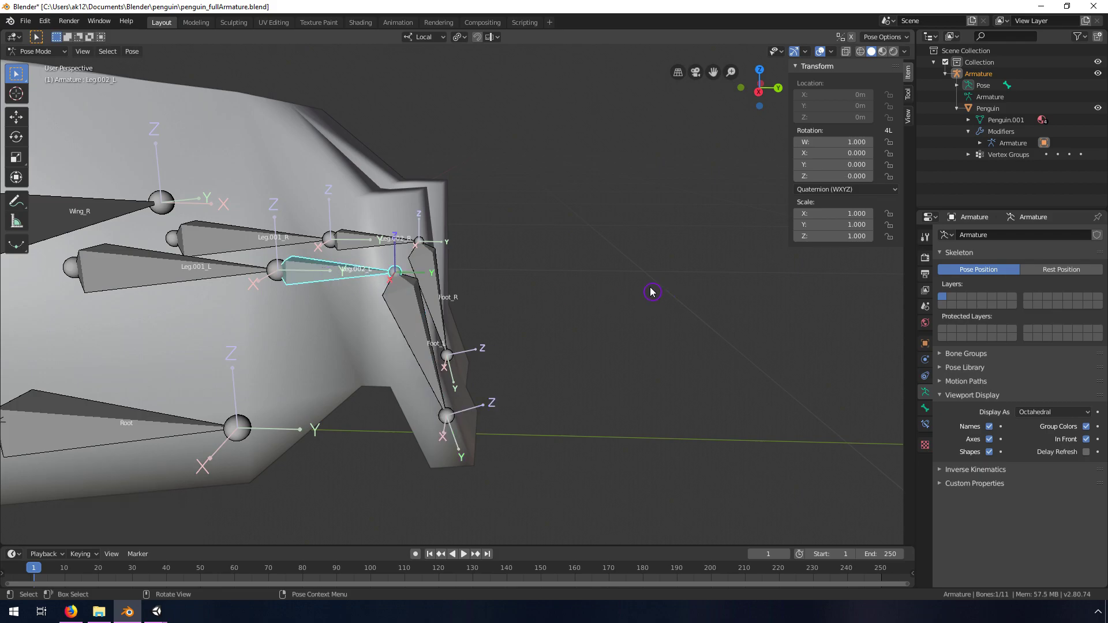
pyautogui.hotkey('ctrl', 'z')
pyautogui.hotkey('ctrl', 'z')
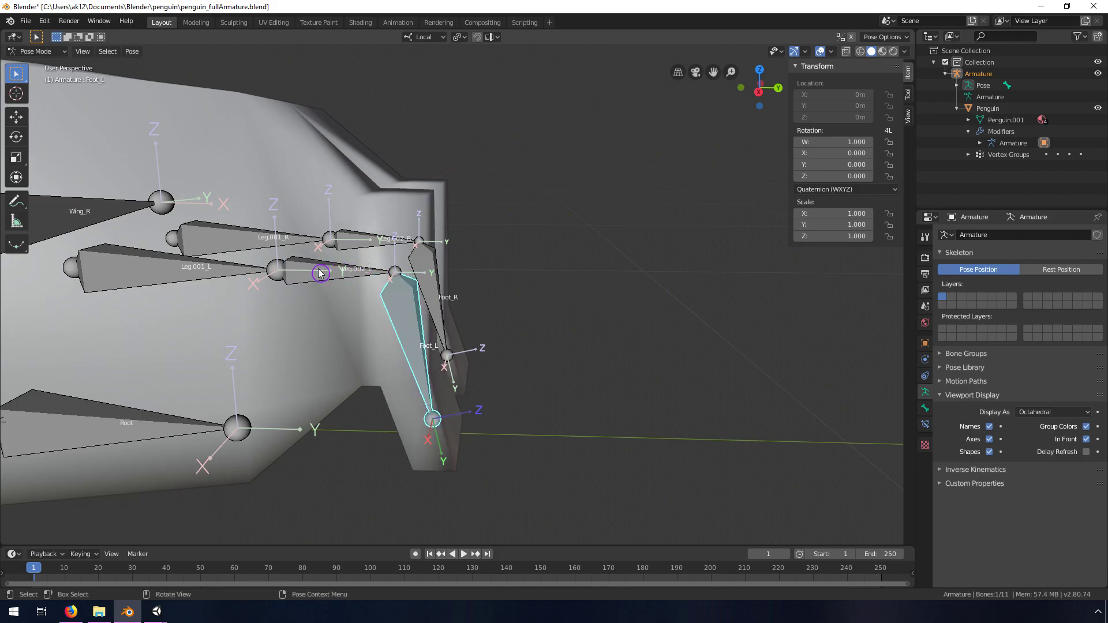
# Try rotating the Leg.002_L bone freely to test how the left leg deforms, and cancel the rotation
pyautogui.click(320, 273)
pyautogui.press('r')
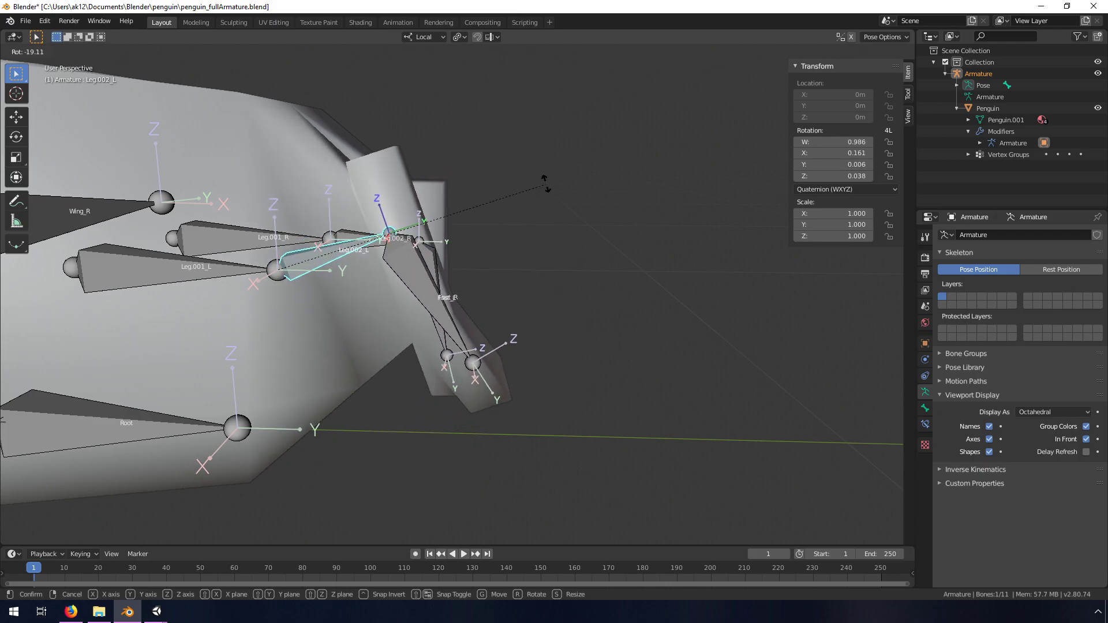
pyautogui.rightClick(551, 287)
# Return the armature to Object Mode and open the penguin mesh in Edit Mode
pyautogui.moveTo(502, 247); pyautogui.dragTo(406, 236, button='middle')
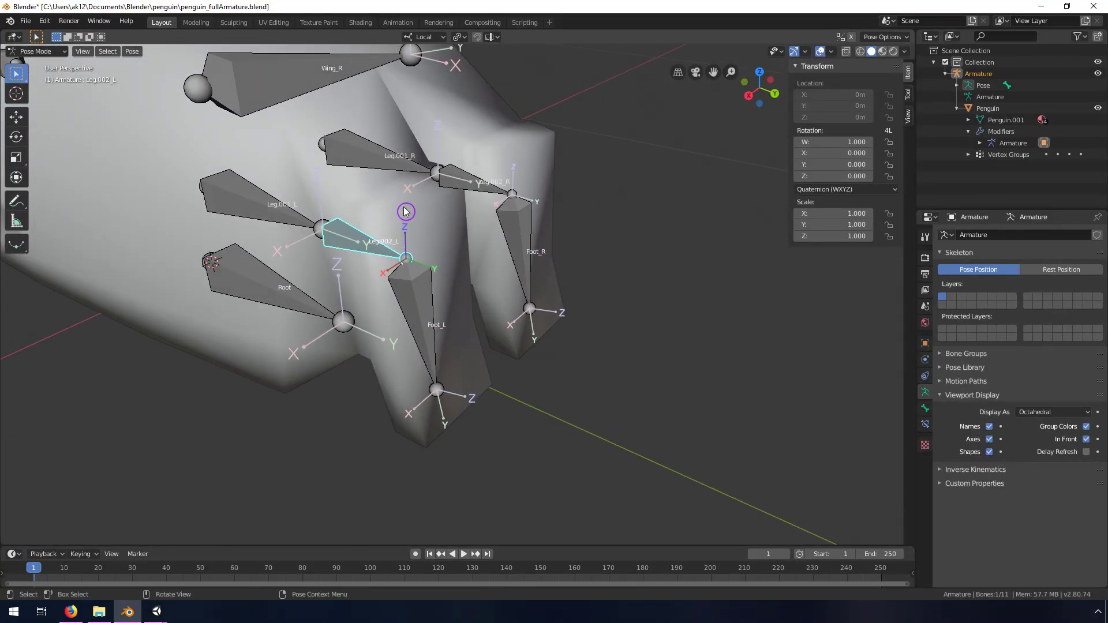
pyautogui.click(430, 208)
pyautogui.press('Tab')
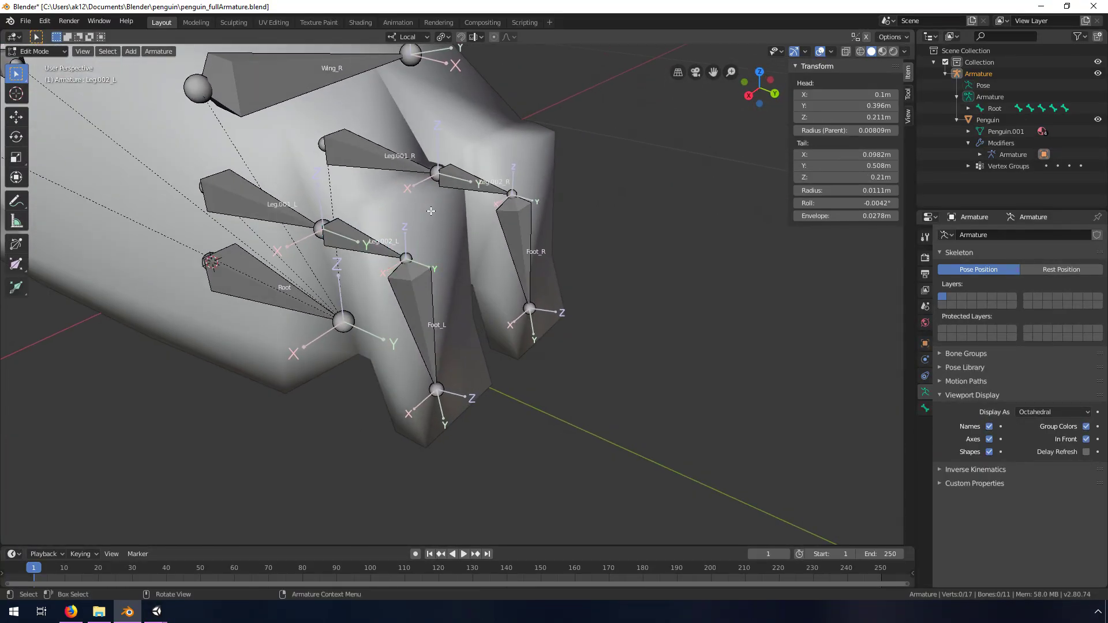
pyautogui.click(37, 50)
pyautogui.click(36, 63)
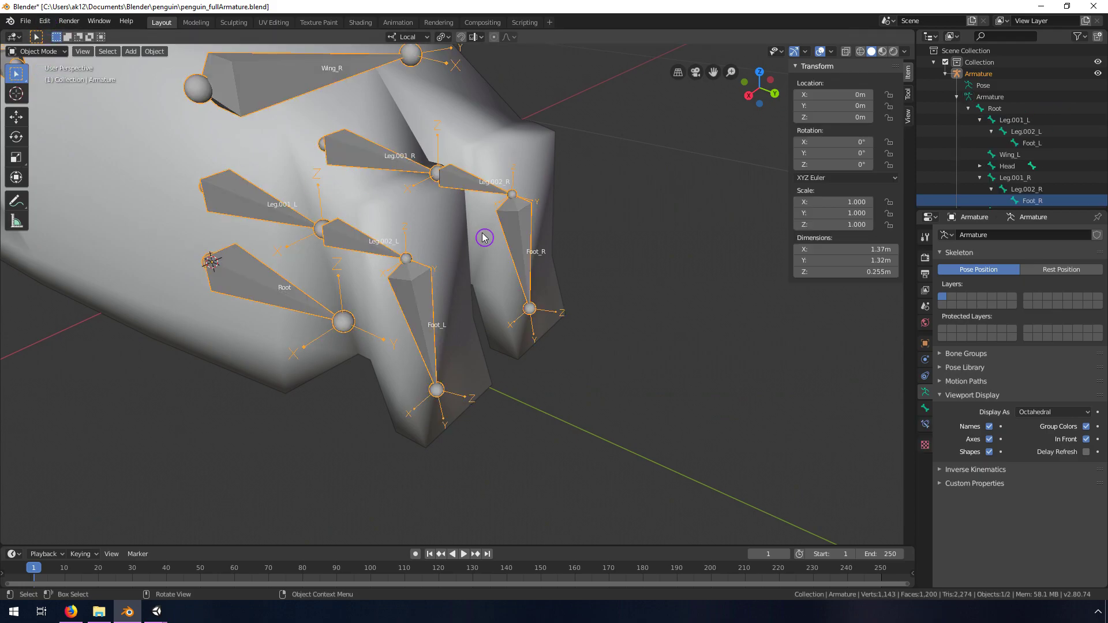
pyautogui.click(400, 216)
pyautogui.press('Tab')
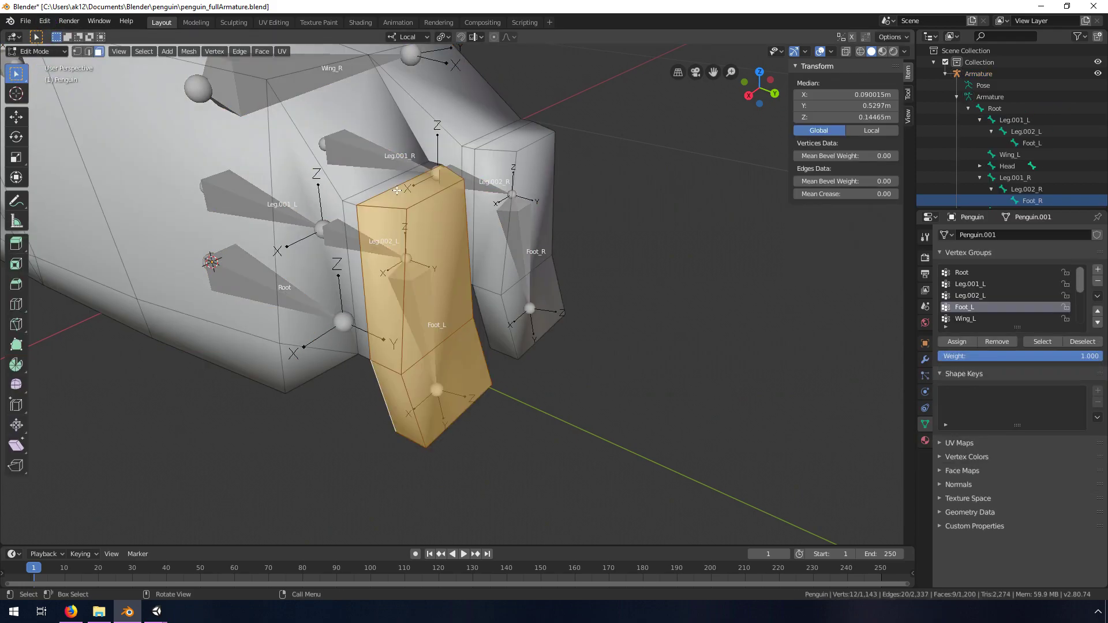
# Select the narrow band of faces where the left foot meets the body and make Leg.002_L the active vertex group
pyautogui.scroll(5, 391, 264)
pyautogui.moveTo(391, 264); pyautogui.dragTo(337, 145, button='middle')
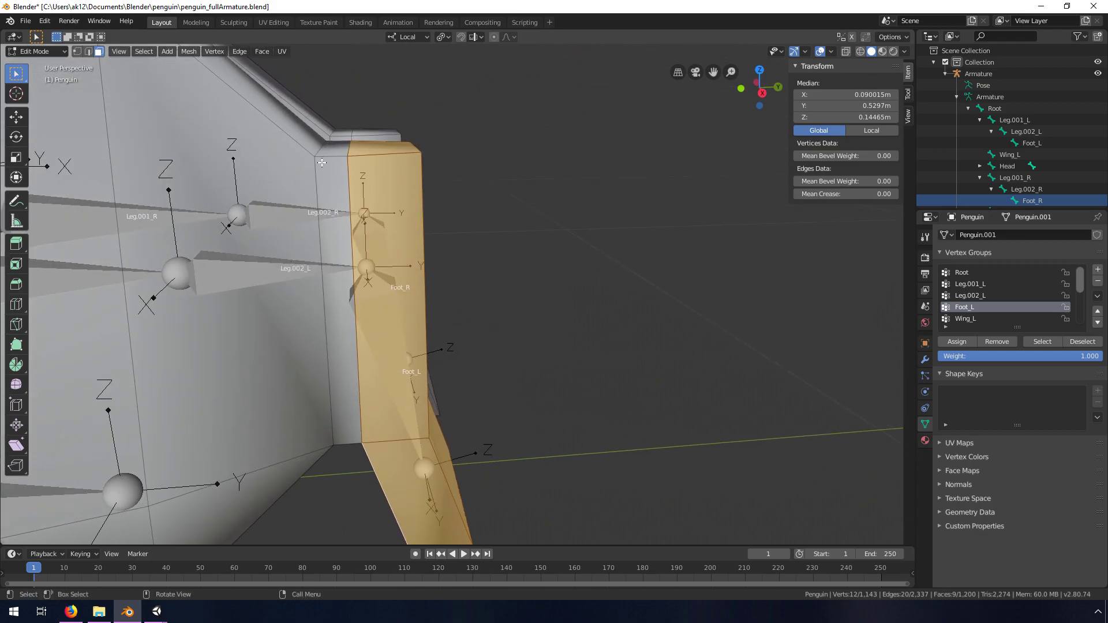
pyautogui.click(328, 155)
pyautogui.keyDown('shift'); pyautogui.click(338, 218); pyautogui.keyUp('shift')
pyautogui.moveTo(339, 218); pyautogui.dragTo(426, 277, button='middle')
pyautogui.keyDown('shift'); pyautogui.click(610, 190); pyautogui.keyUp('shift')
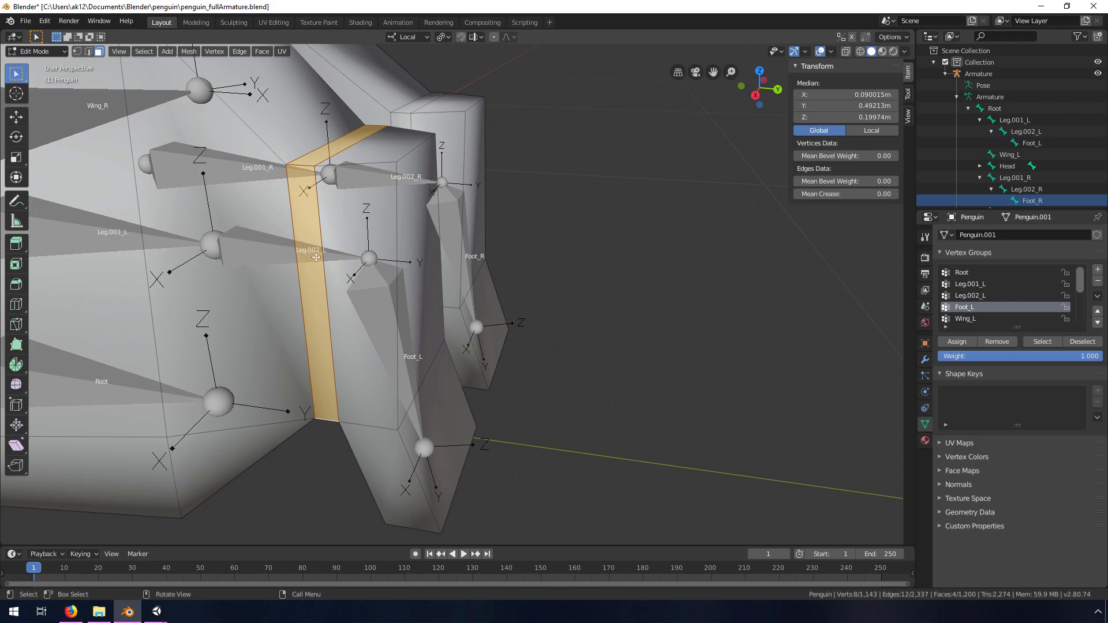
pyautogui.click(977, 296)
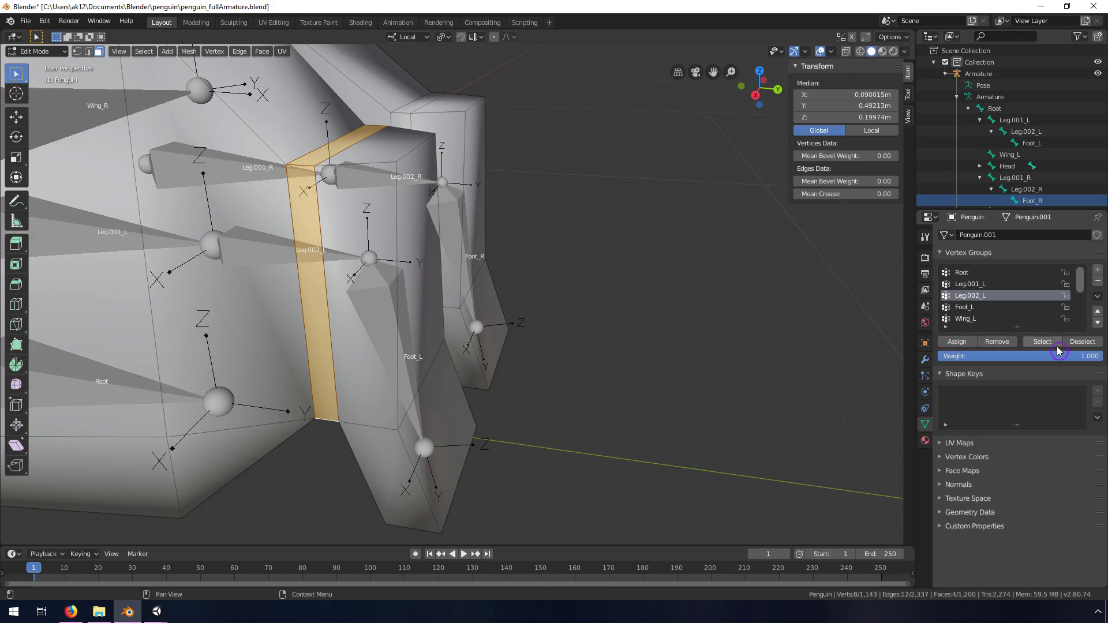
# Switch from editing the penguin mesh back to posing the armature
pyautogui.click(54, 53)
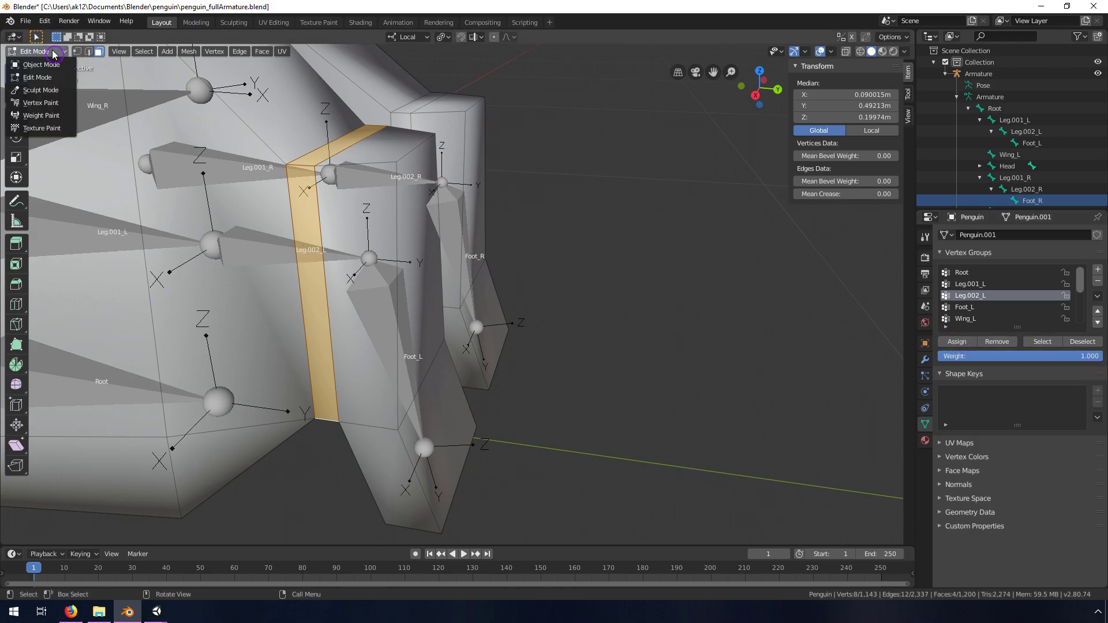
pyautogui.click(49, 60)
pyautogui.click(350, 294)
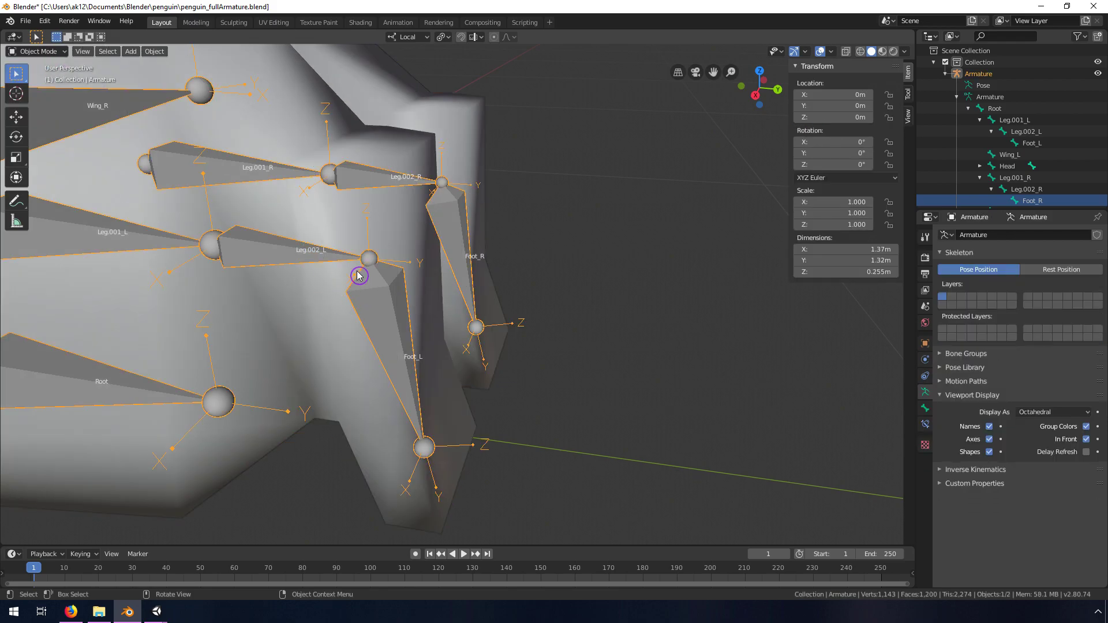
pyautogui.click(39, 51)
pyautogui.click(45, 94)
# Try rotating the Leg.002_L bone about its local X axis and cancel the rotation
pyautogui.click(384, 299)
pyautogui.click(313, 255)
pyautogui.press('r')
pyautogui.press('x')
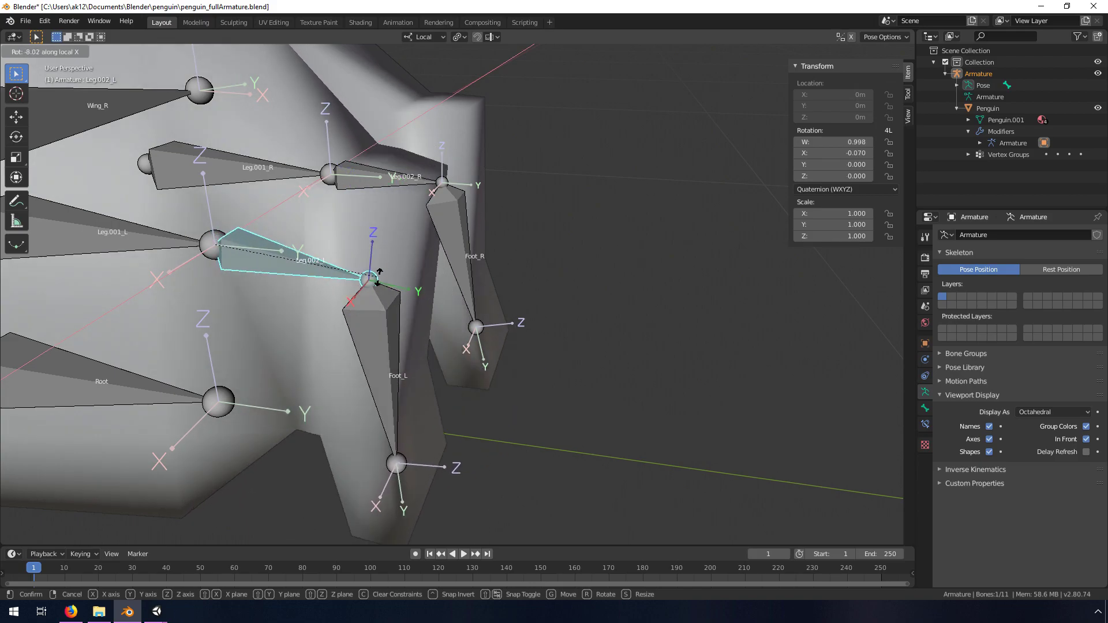
pyautogui.rightClick(372, 248)
# Test the Foot_L bone with a rotation about its local X axis and cancel it
pyautogui.click(387, 304)
pyautogui.moveTo(485, 301); pyautogui.dragTo(501, 299, button='middle')
pyautogui.press('r')
pyautogui.press('x')
pyautogui.press('x')
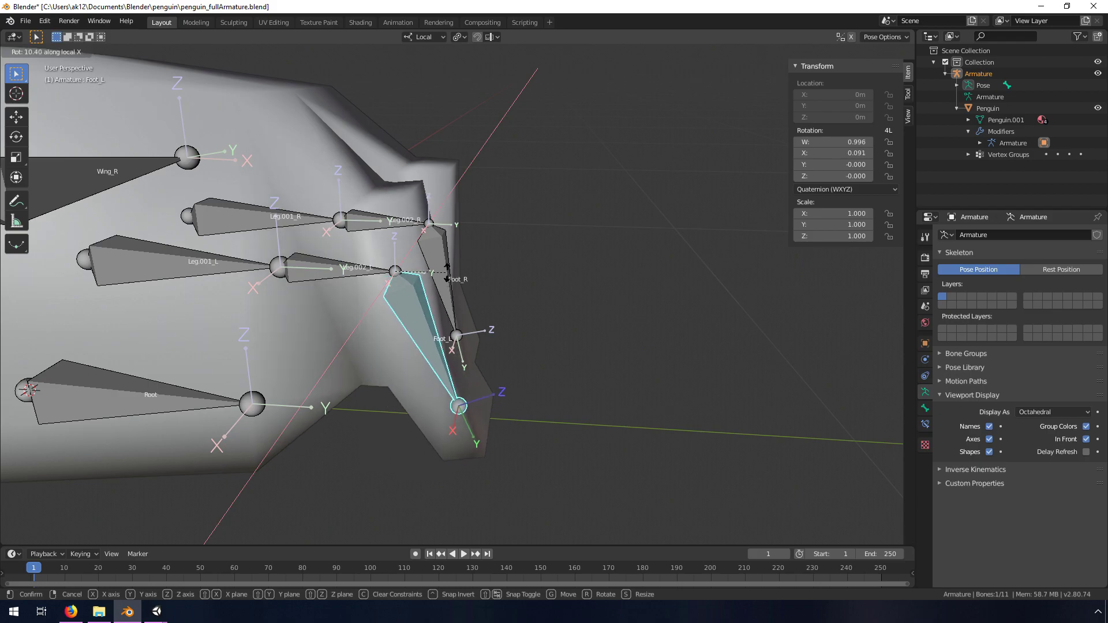
pyautogui.rightClick(447, 295)
# Leave Pose Mode and reopen the penguin mesh for editing
pyautogui.moveTo(490, 289)
pyautogui.mouseDown(button='middle')
pyautogui.moveTo(505, 283)
pyautogui.moveTo(343, 278)
pyautogui.moveTo(508, 297)
pyautogui.mouseUp(button='middle')
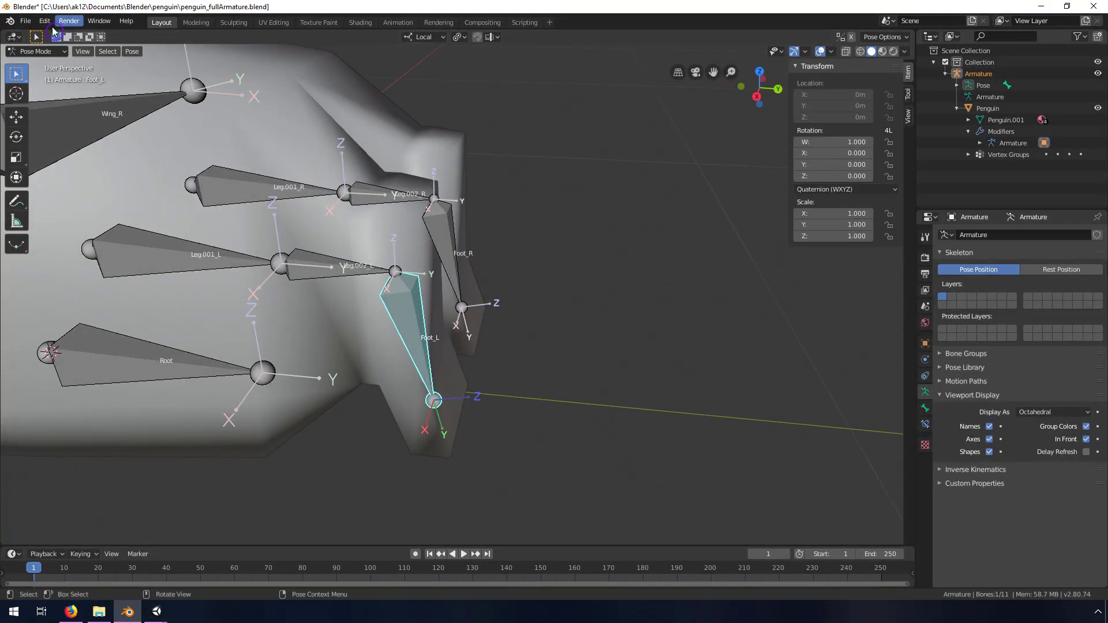
pyautogui.click(36, 51)
pyautogui.click(40, 64)
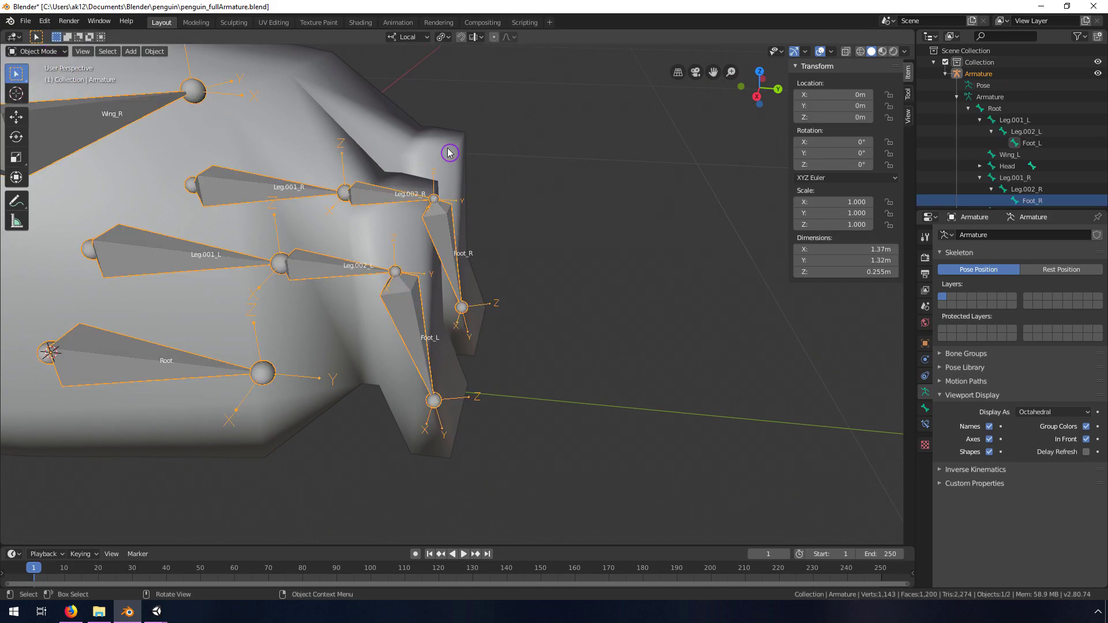
pyautogui.click(449, 153)
pyautogui.press('Tab')
# Loop-select the narrow band of faces where the right foot meets the body and make Leg.002_R the active vertex group
pyautogui.scroll(3, 482, 214)
pyautogui.moveTo(482, 214); pyautogui.dragTo(453, 195, button='middle')
pyautogui.click(523, 122)
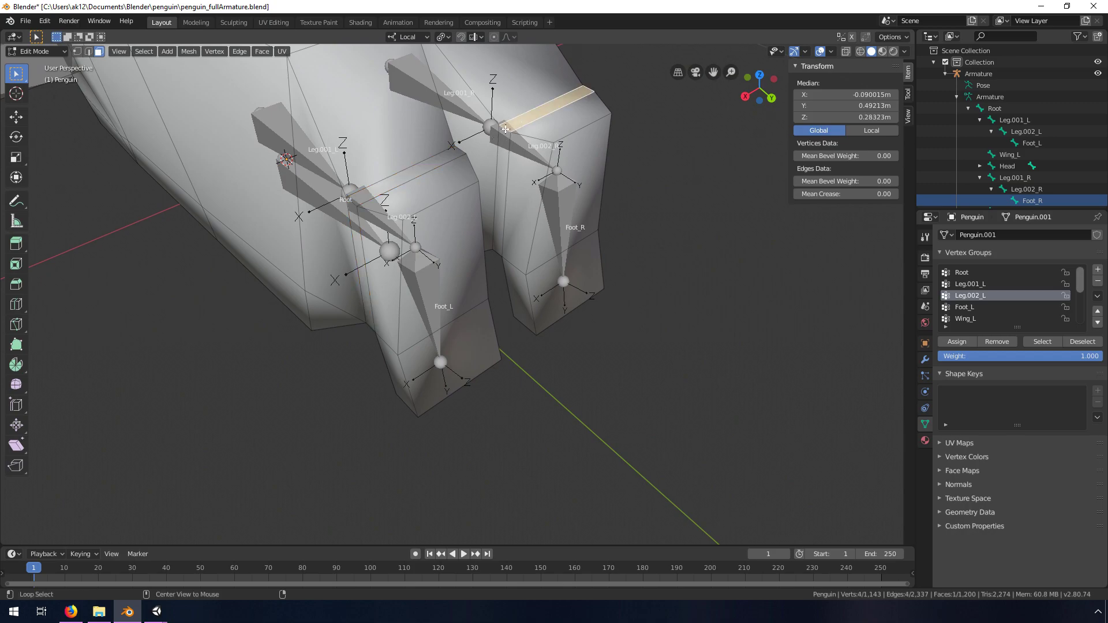
pyautogui.keyDown('alt'); pyautogui.click(506, 129); pyautogui.keyUp('alt')
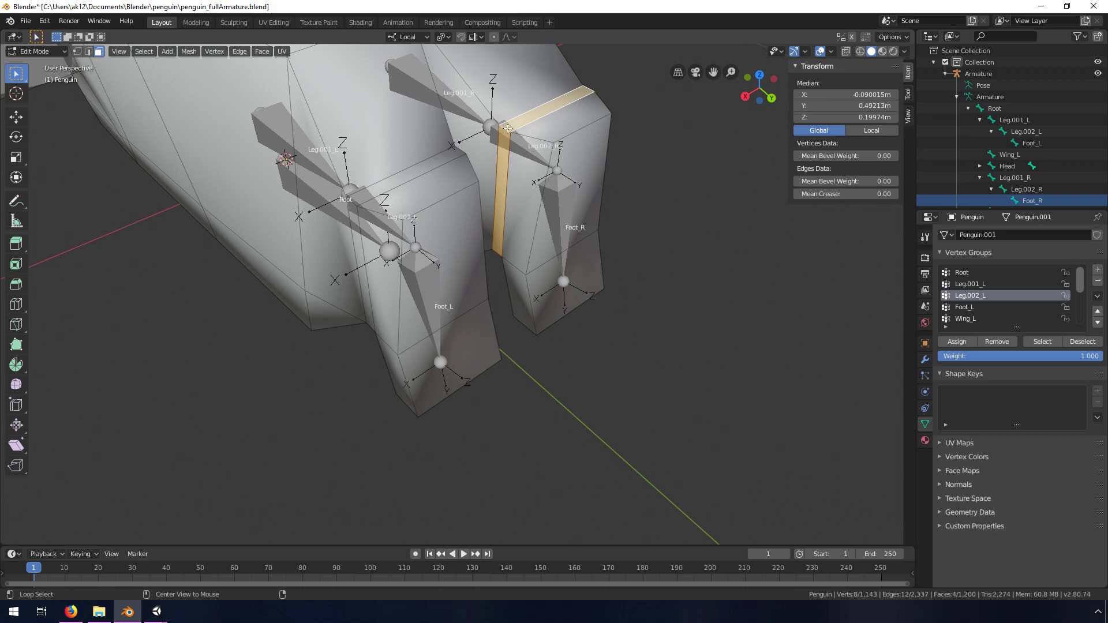
pyautogui.moveTo(588, 100); pyautogui.dragTo(496, 87, button='middle')
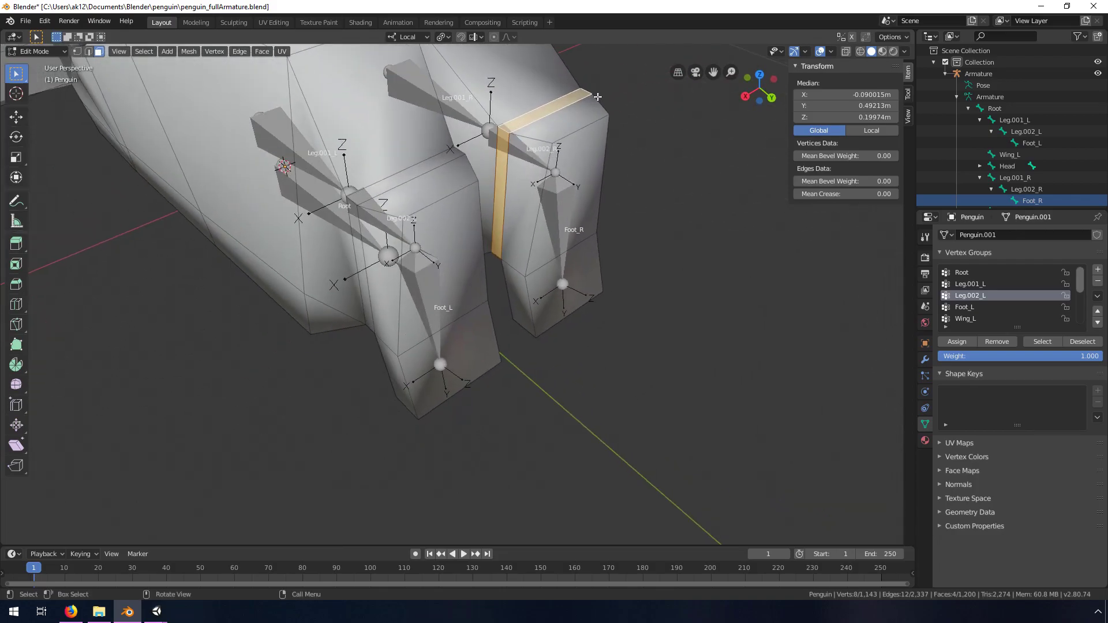
pyautogui.scroll(-5, 993, 304)
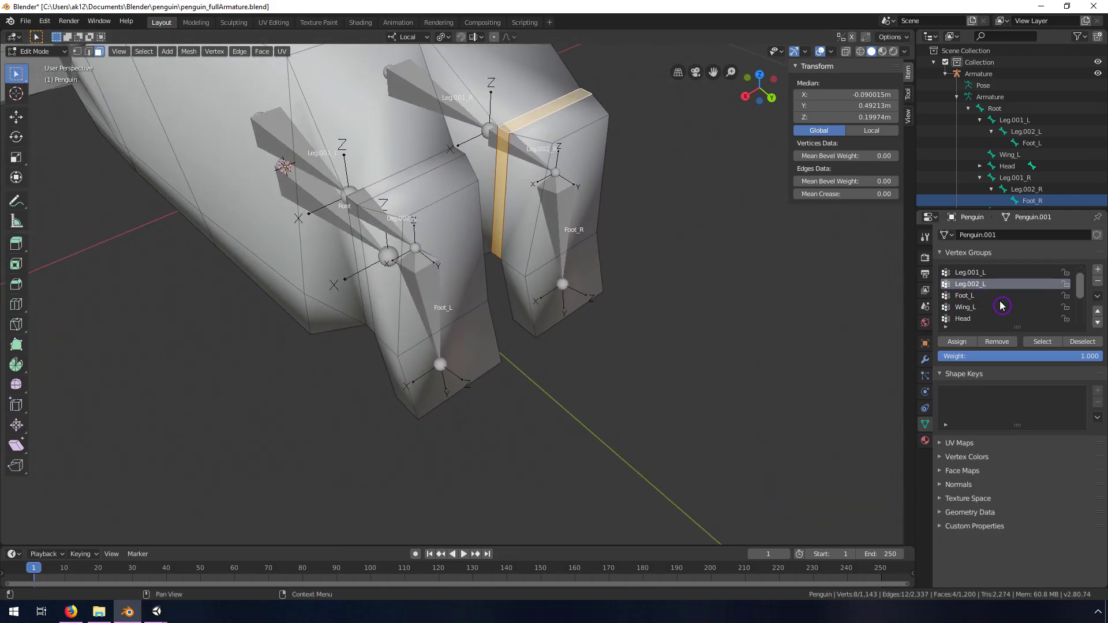
pyautogui.click(972, 310)
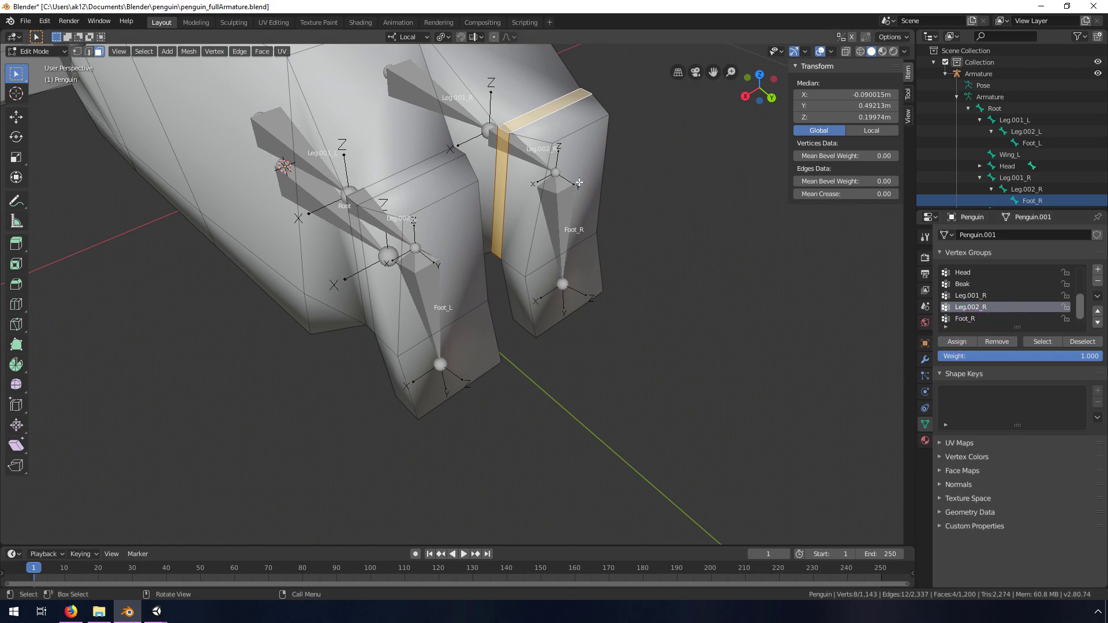
# Select all the faces of the right foot on every side and assign them to the Foot_R vertex group
pyautogui.click(551, 165)
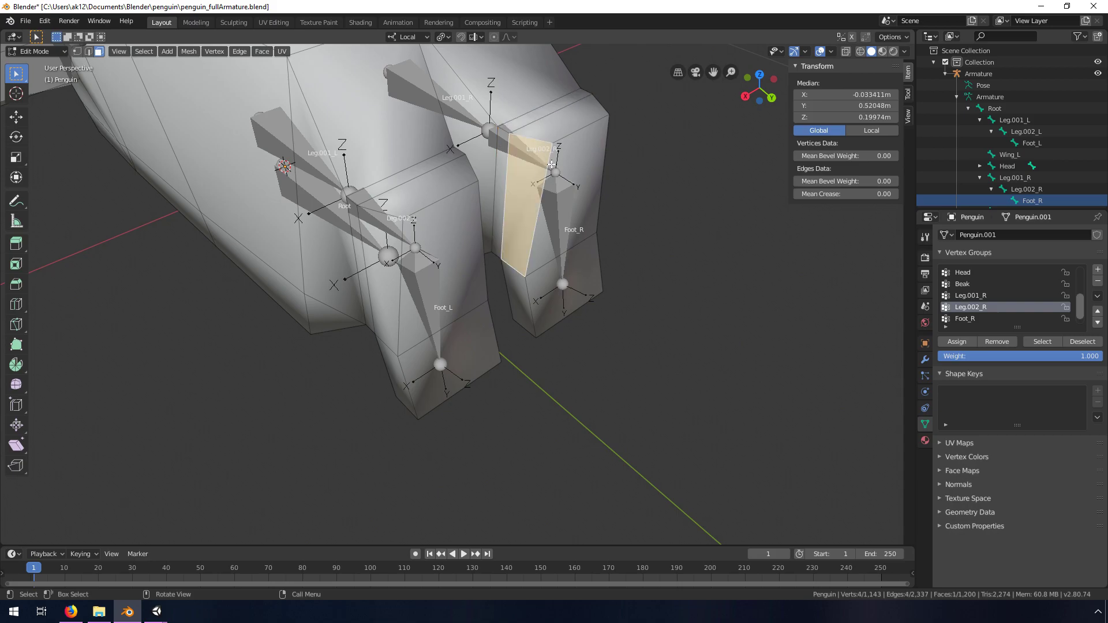
pyautogui.keyDown('shift'); pyautogui.click(562, 128); pyautogui.keyUp('shift')
pyautogui.keyDown('shift'); pyautogui.click(591, 199); pyautogui.keyUp('shift')
pyautogui.keyDown('shift'); pyautogui.click(528, 294); pyautogui.keyUp('shift')
pyautogui.keyDown('shift'); pyautogui.click(563, 295); pyautogui.keyUp('shift')
pyautogui.moveTo(635, 272); pyautogui.dragTo(537, 300, button='middle')
pyautogui.keyDown('shift'); pyautogui.click(528, 347); pyautogui.keyUp('shift')
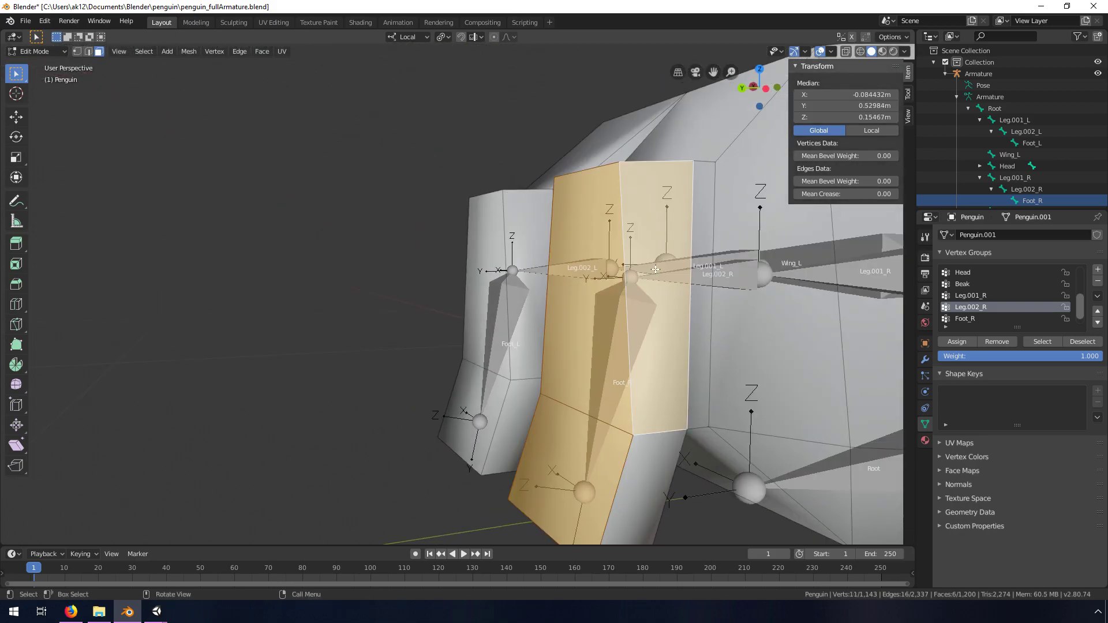
pyautogui.moveTo(528, 347); pyautogui.dragTo(640, 212, button='middle')
pyautogui.keyDown('shift'); pyautogui.click(583, 190); pyautogui.keyUp('shift')
pyautogui.keyDown('shift'); pyautogui.click(565, 277); pyautogui.keyUp('shift')
pyautogui.moveTo(565, 277); pyautogui.dragTo(750, 352, button='middle')
pyautogui.click(979, 321)
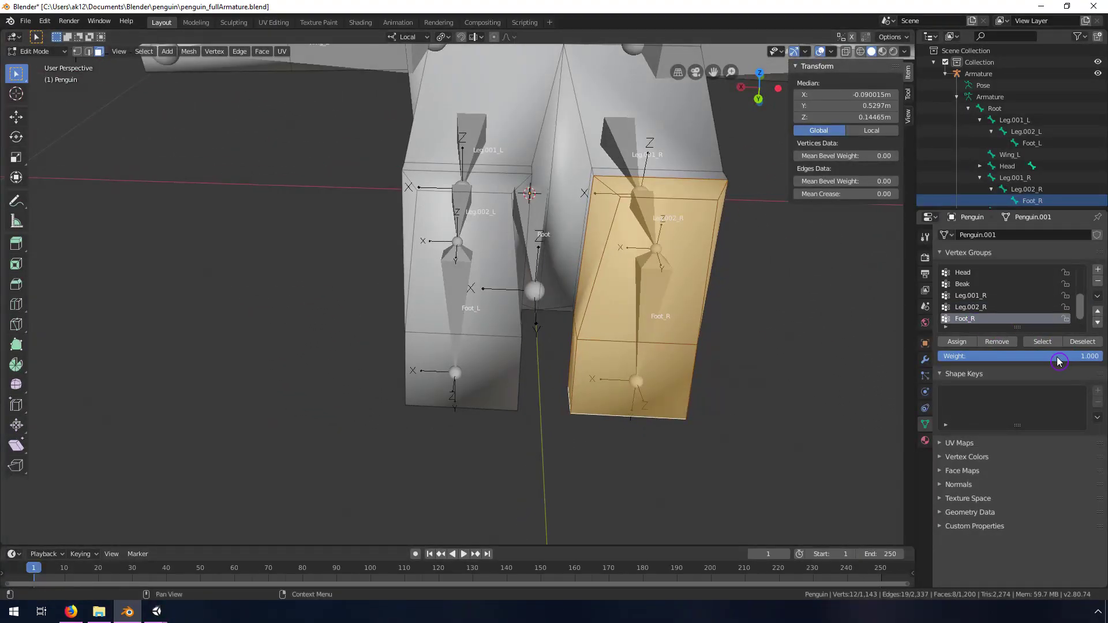
pyautogui.click(957, 342)
# Leave mesh editing, select the armature and switch it to Pose Mode
pyautogui.moveTo(488, 210); pyautogui.dragTo(456, 248, button='middle')
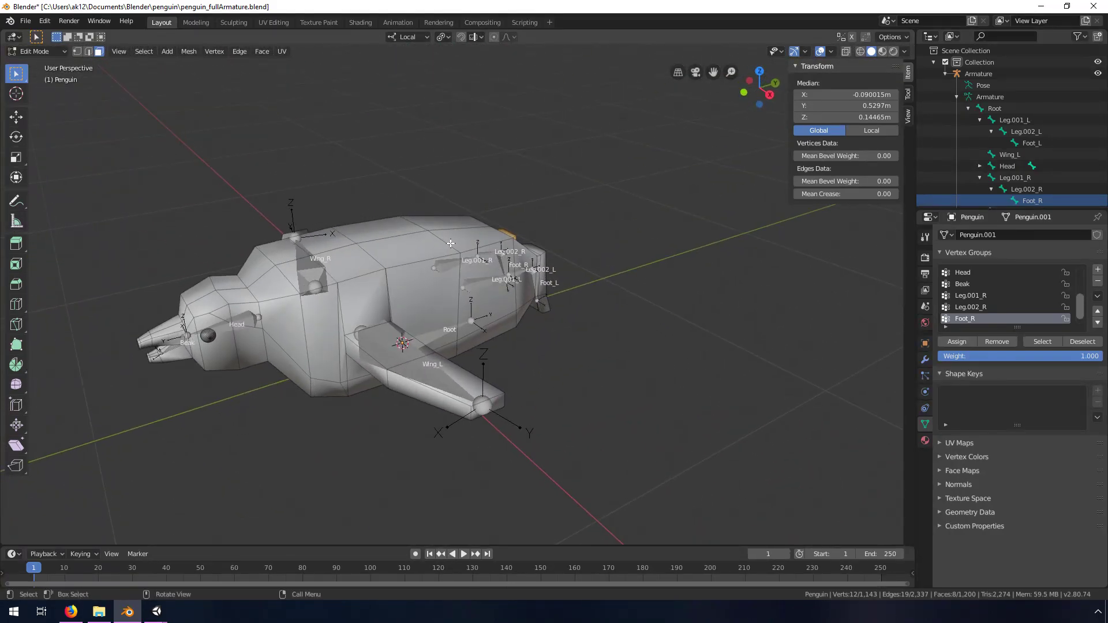
pyautogui.scroll(5, 456, 248)
pyautogui.press('Tab')
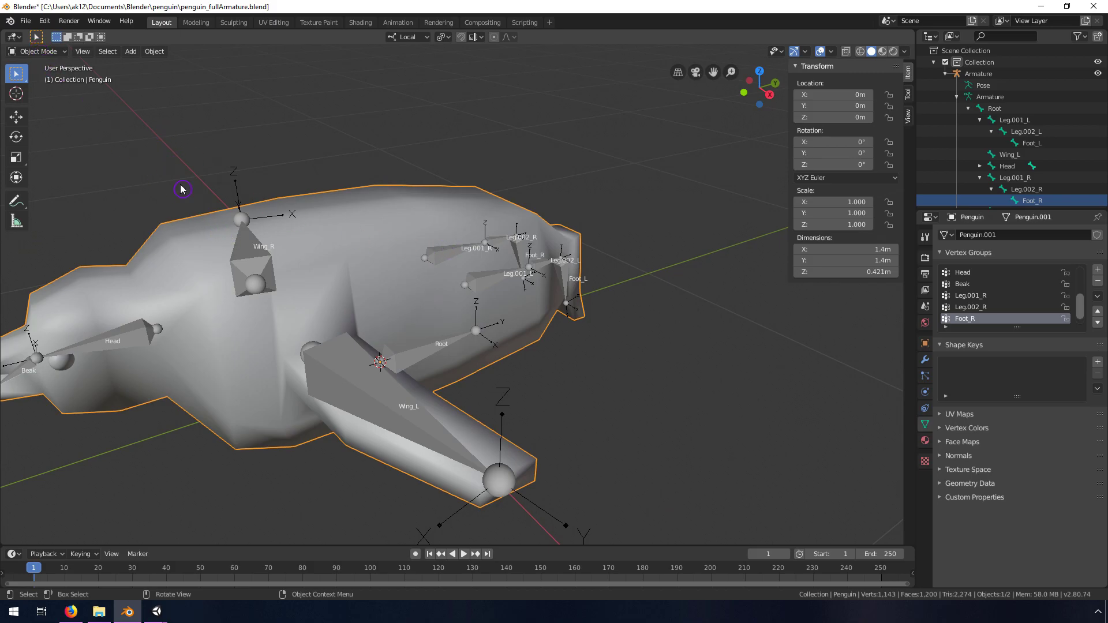
pyautogui.click(231, 240)
pyautogui.click(40, 51)
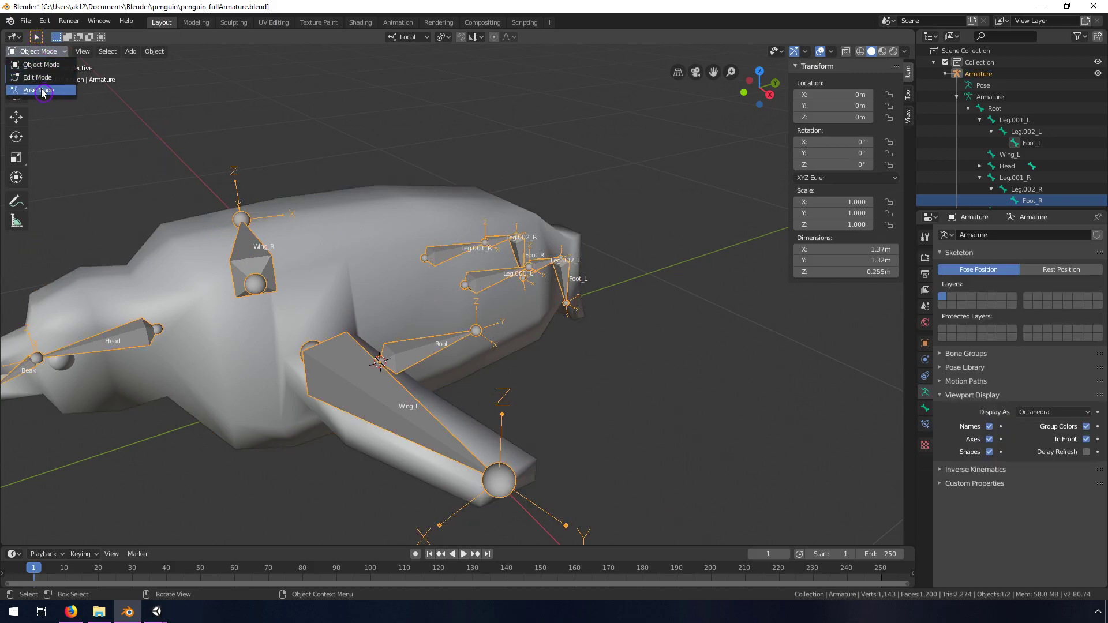
pyautogui.click(46, 93)
# Test the Root bone with a free rotation and cancel it
pyautogui.moveTo(302, 262); pyautogui.dragTo(360, 267, button='middle')
pyautogui.moveTo(406, 338); pyautogui.dragTo(450, 330, button='middle')
pyautogui.click(450, 330)
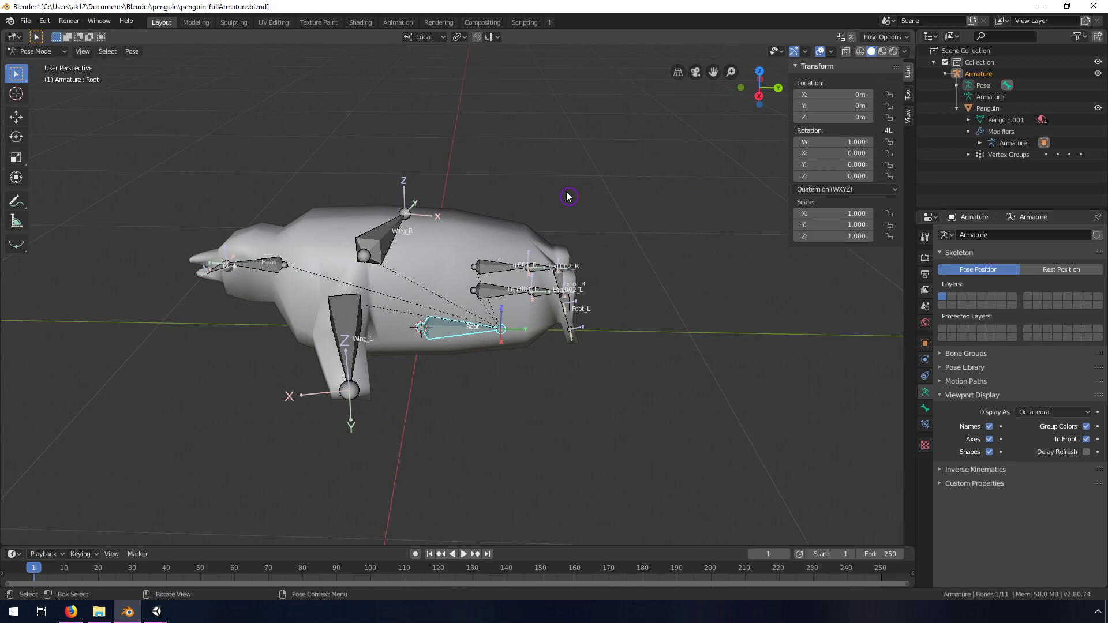
pyautogui.press('r')
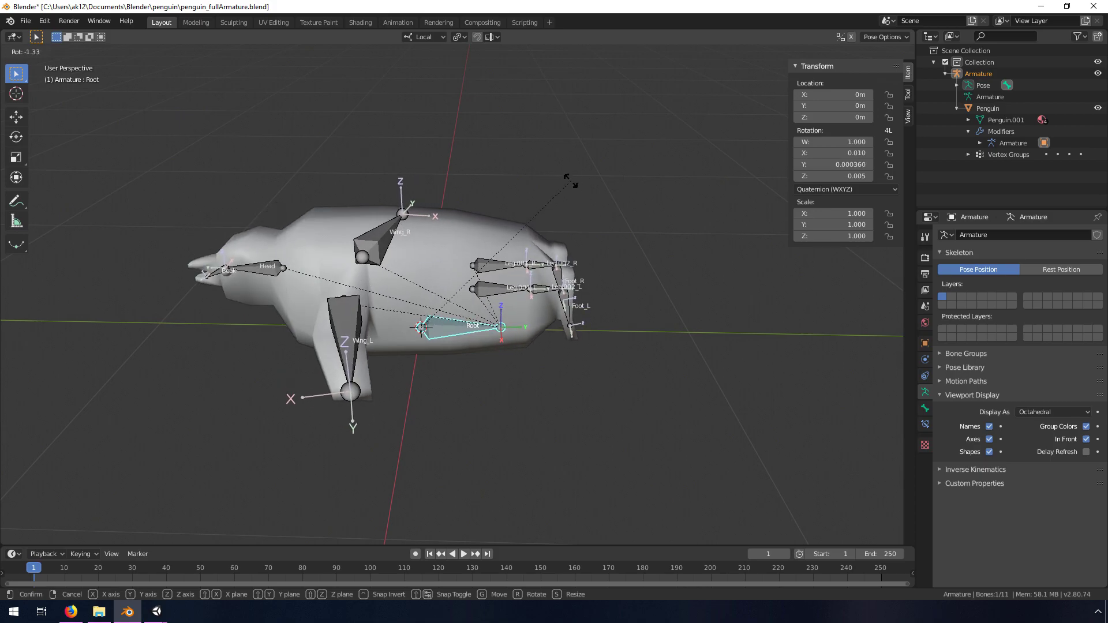
pyautogui.rightClick(579, 214)
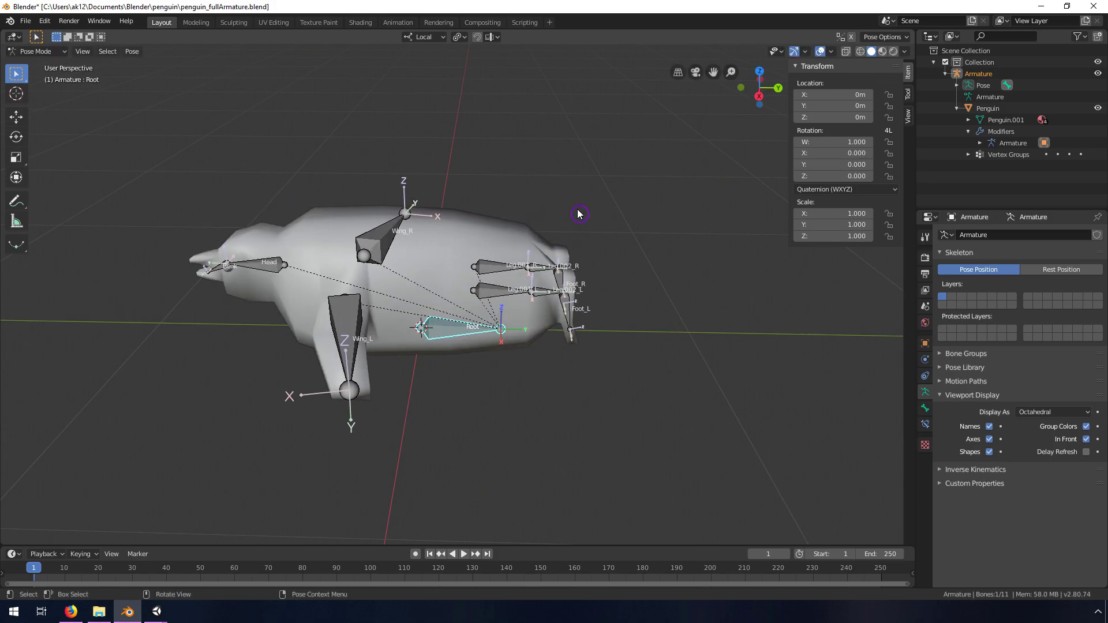
# Return from posing the armature to Object Mode and open the penguin mesh in Edit Mode
pyautogui.moveTo(639, 249); pyautogui.dragTo(370, 268, button='middle')
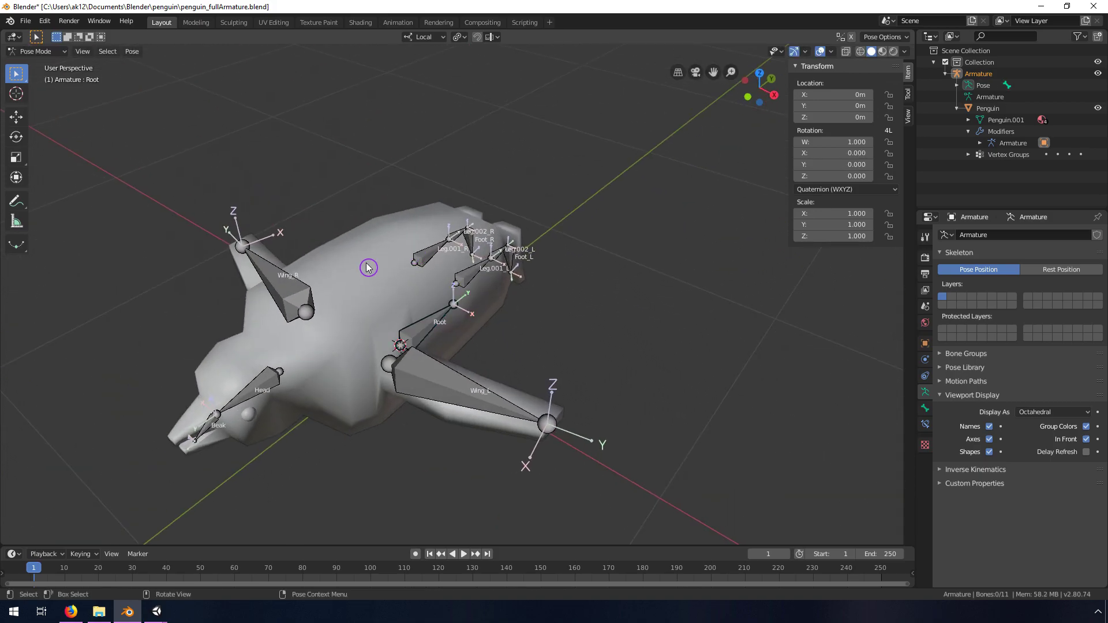
pyautogui.press('Tab')
pyautogui.click(66, 55)
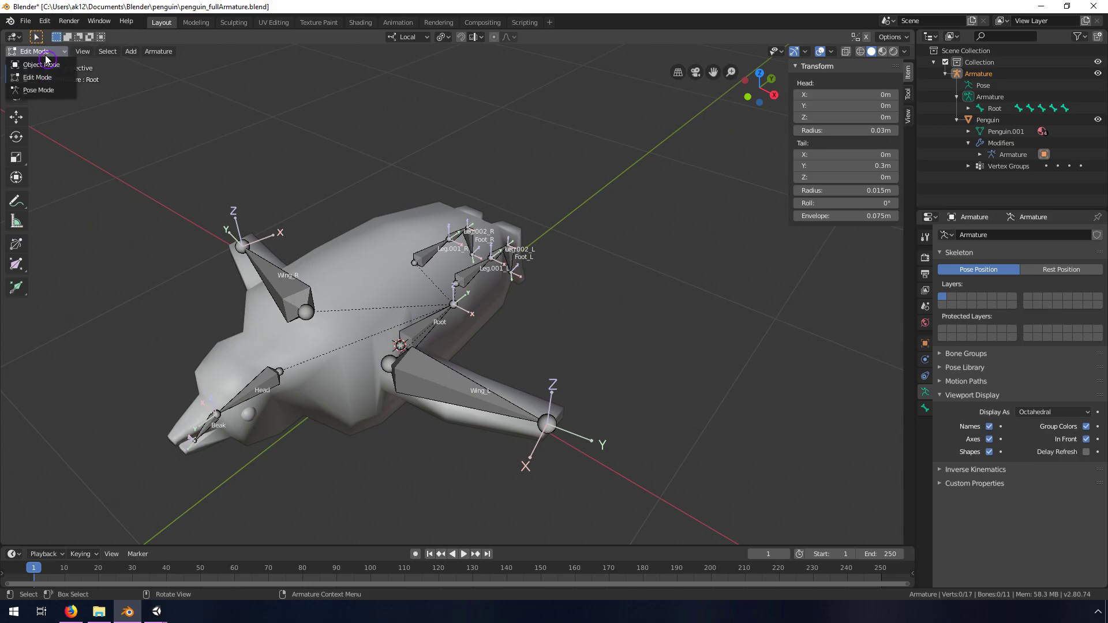
pyautogui.click(49, 72)
pyautogui.click(422, 289)
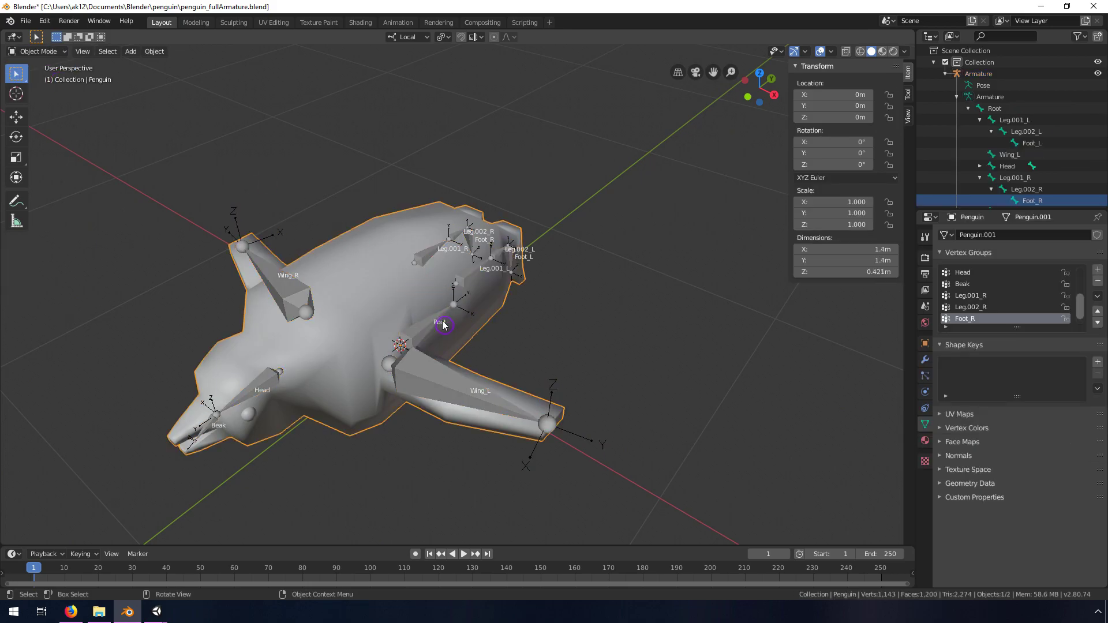
pyautogui.press('Tab')
# Select the faces belonging to the Foot_R, Leg.002_R and Wing_R vertex groups
pyautogui.moveTo(443, 325); pyautogui.dragTo(295, 282, button='middle')
pyautogui.moveTo(363, 292); pyautogui.dragTo(420, 327, button='middle')
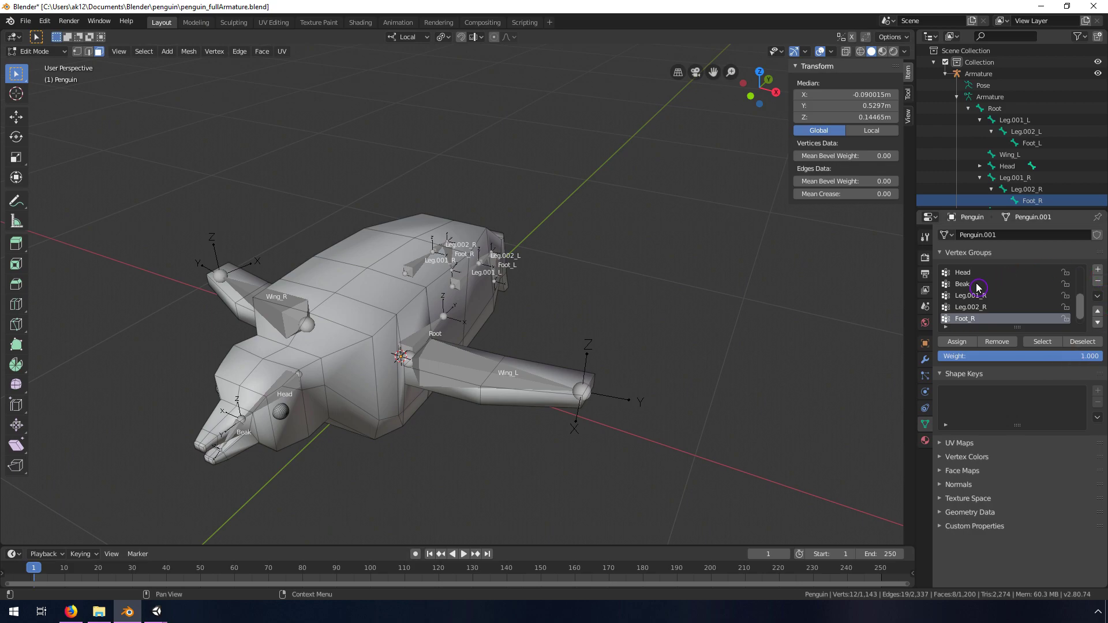
pyautogui.click(1052, 343)
pyautogui.moveTo(496, 271); pyautogui.dragTo(553, 275, button='middle')
pyautogui.click(1072, 333)
pyautogui.click(972, 308)
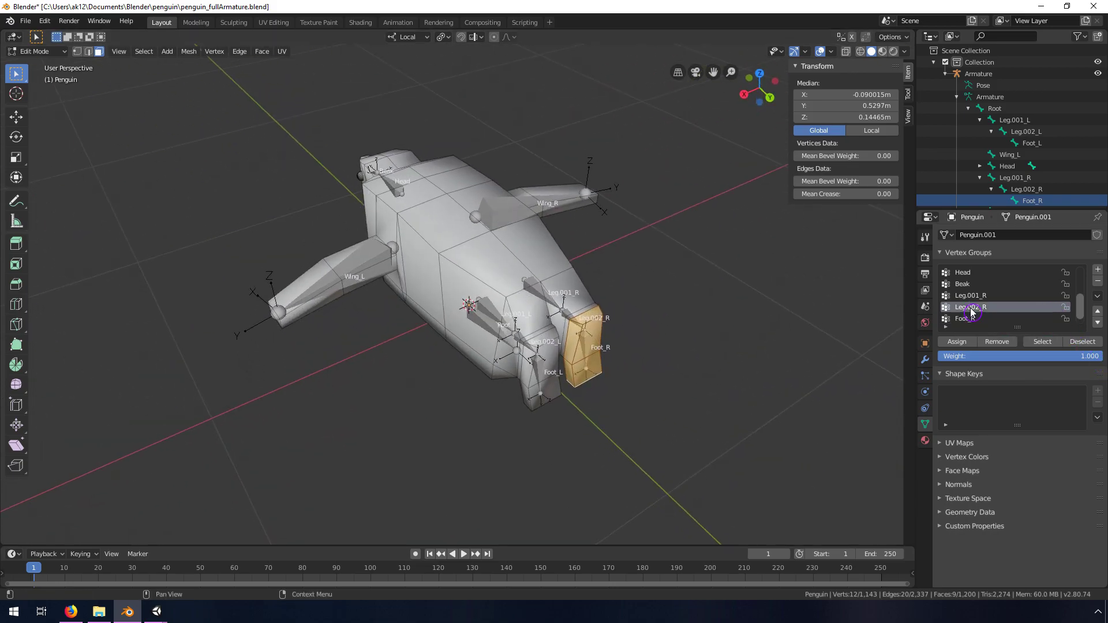
pyautogui.click(1051, 344)
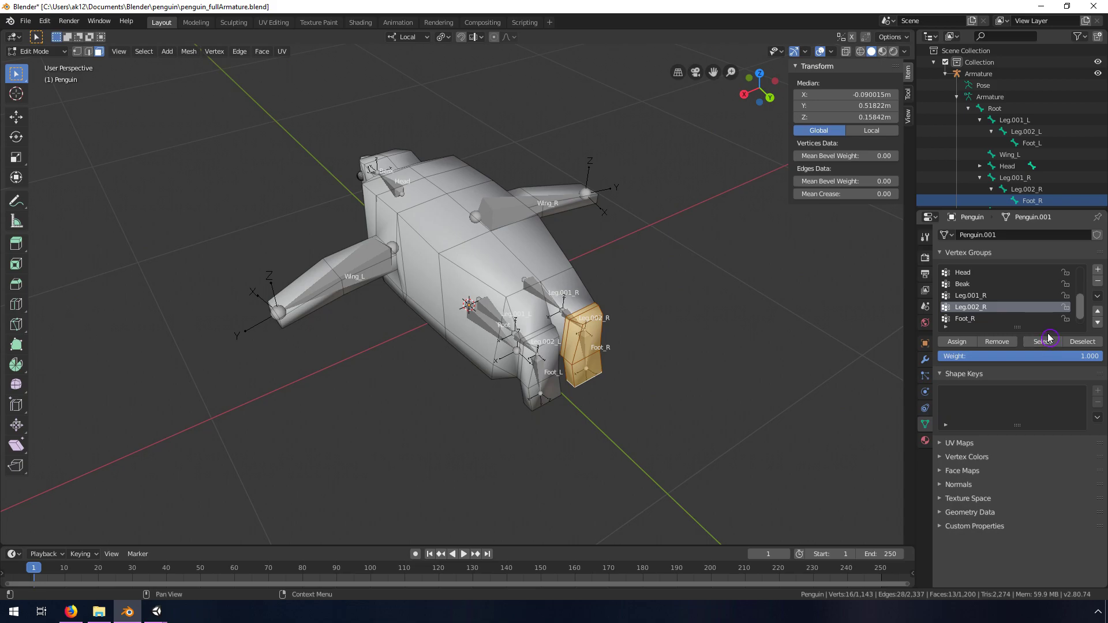
pyautogui.scroll(5, 637, 278)
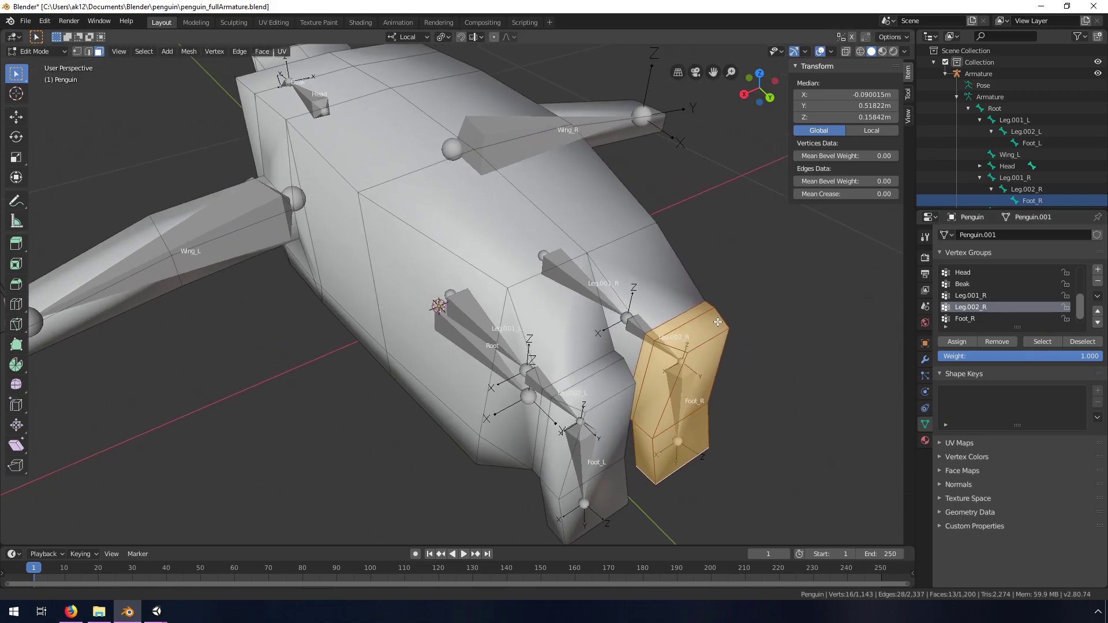
pyautogui.moveTo(638, 277); pyautogui.dragTo(702, 346, button='middle')
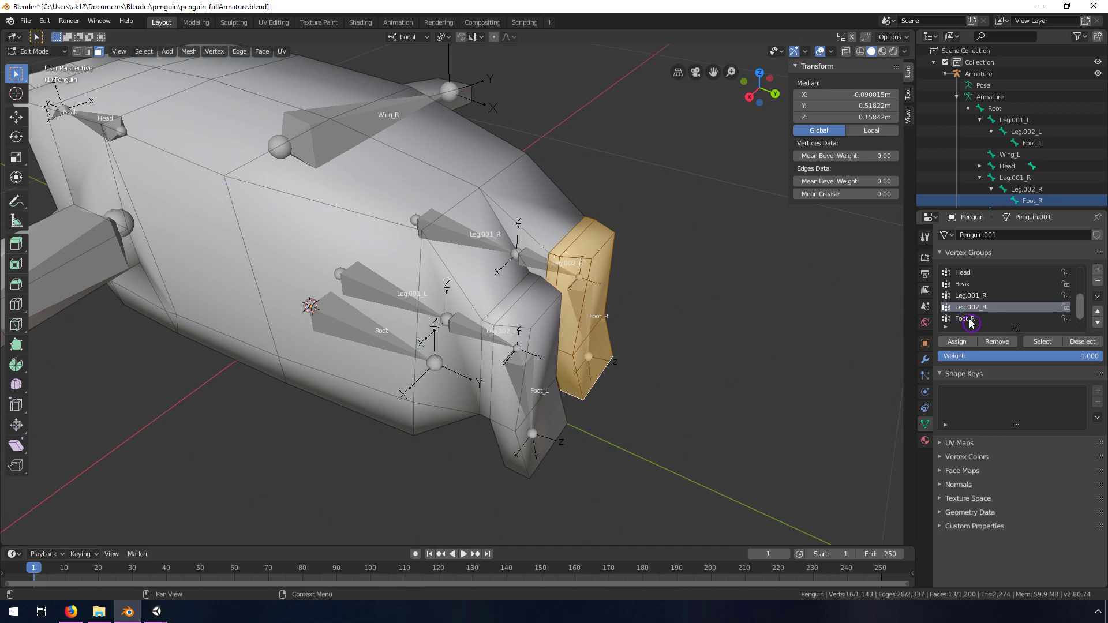
pyautogui.scroll(-1, 984, 318)
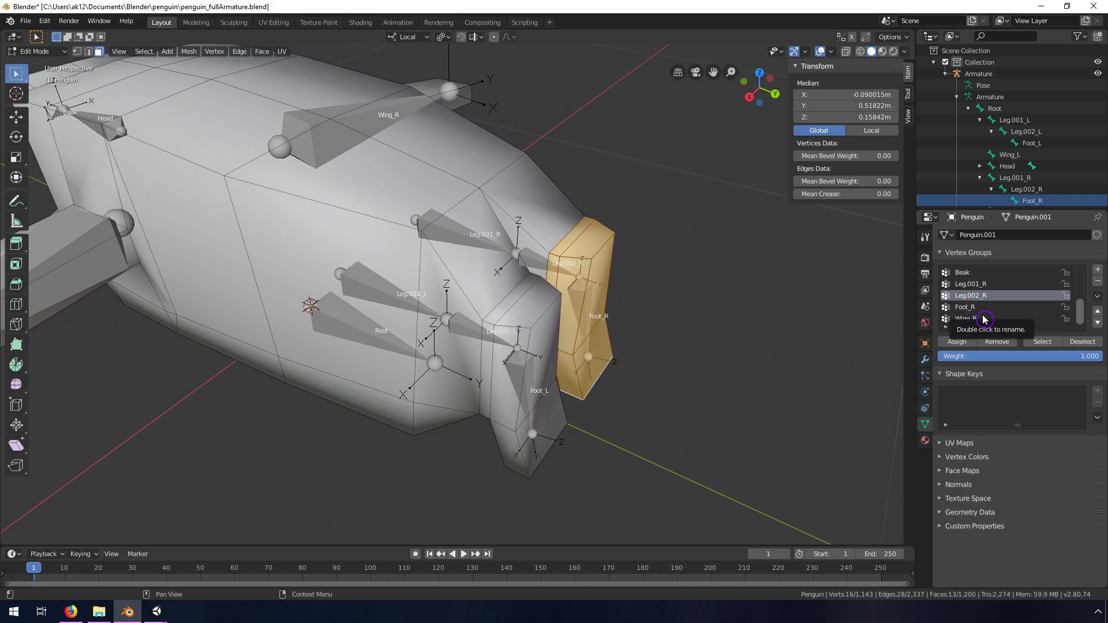
pyautogui.click(973, 321)
pyautogui.click(1048, 344)
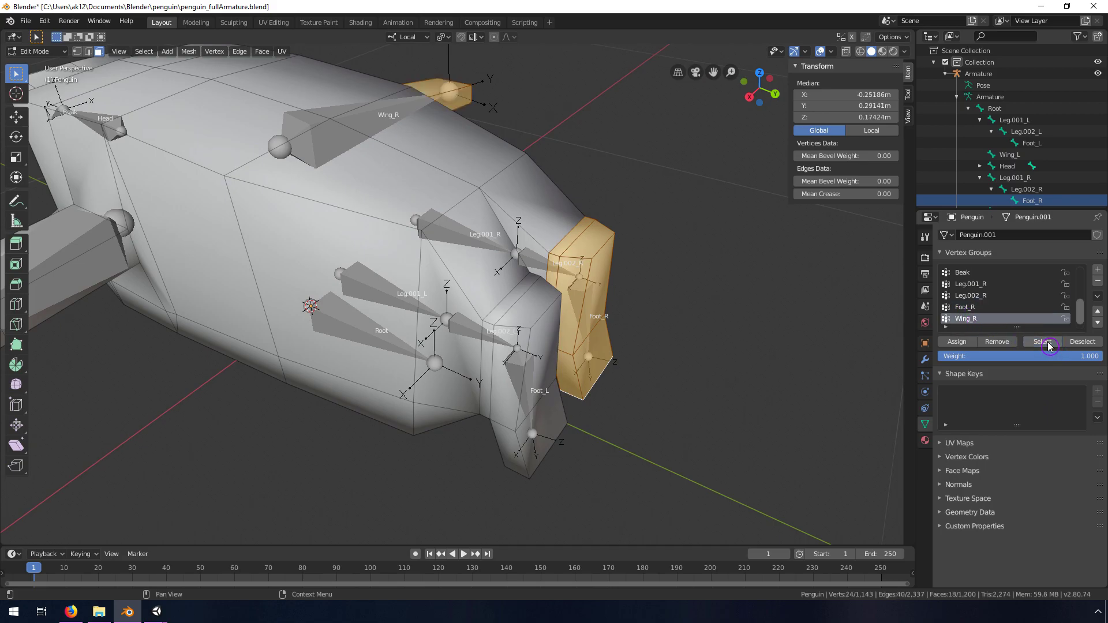
# Add the faces of the Leg.001_R, Beak and Head vertex groups to the selection
pyautogui.click(967, 306)
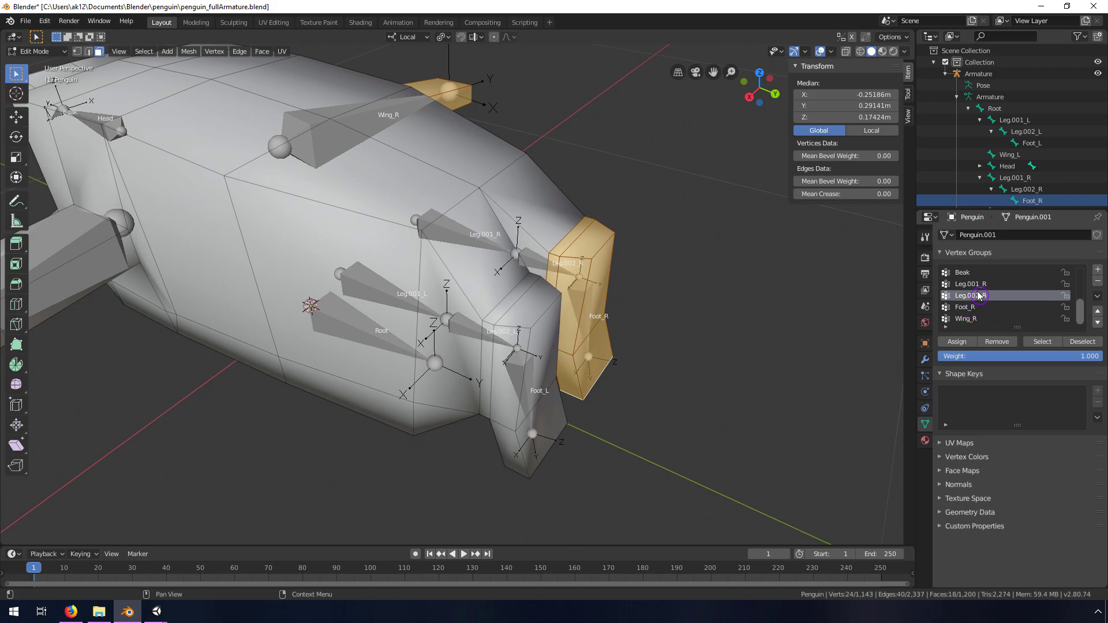
pyautogui.click(984, 284)
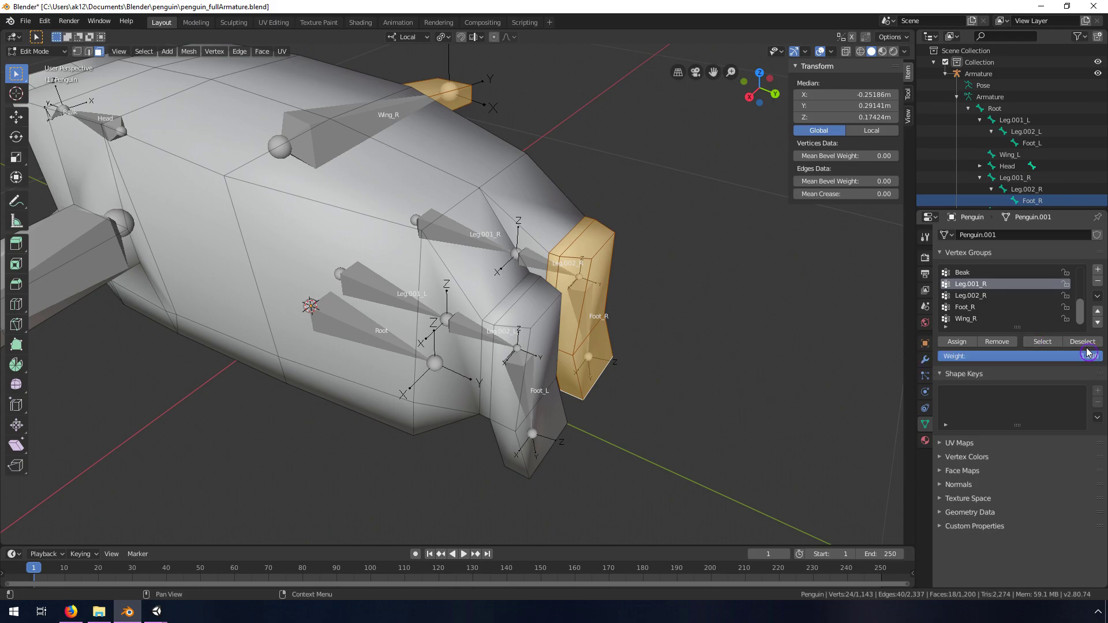
pyautogui.scroll(1, 1015, 303)
pyautogui.scroll(1, 979, 291)
pyautogui.click(977, 295)
pyautogui.moveTo(850, 338); pyautogui.dragTo(476, 348, button='middle')
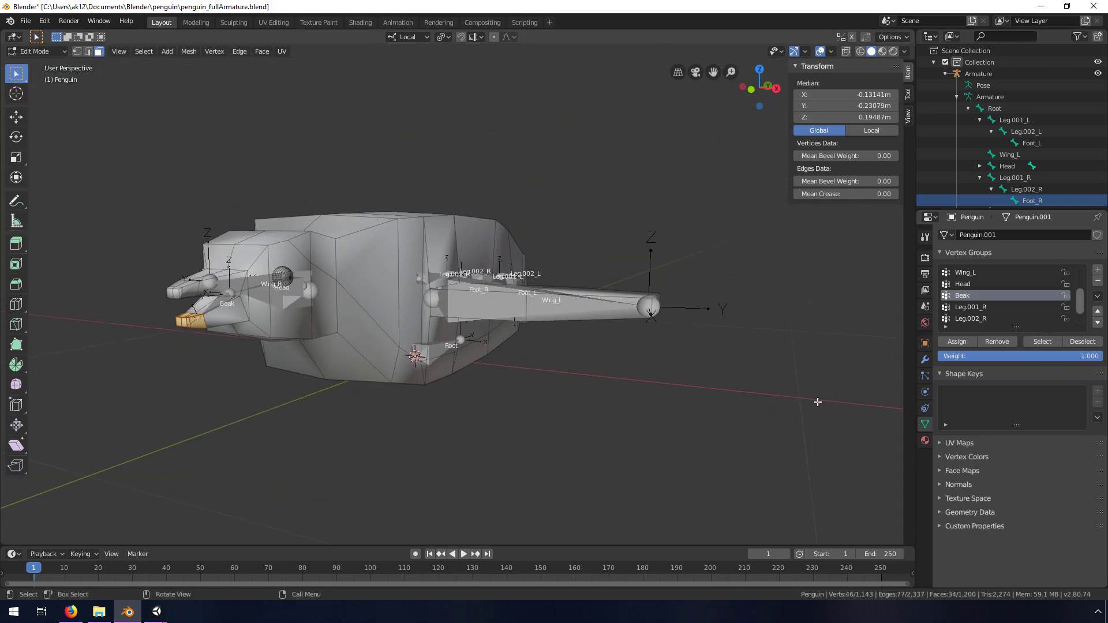
pyautogui.click(973, 285)
pyautogui.click(1041, 341)
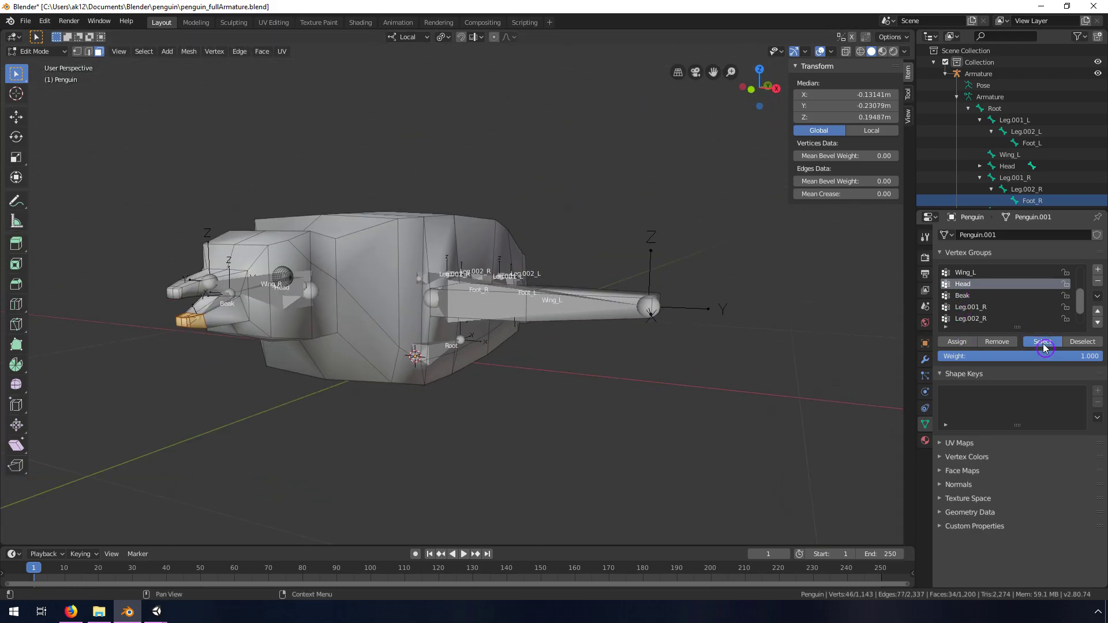
# Extend the selection with the Wing_L, Foot_L and Leg.002_L vertex groups and make Leg.001_L the active group
pyautogui.scroll(1, 1009, 302)
pyautogui.click(975, 287)
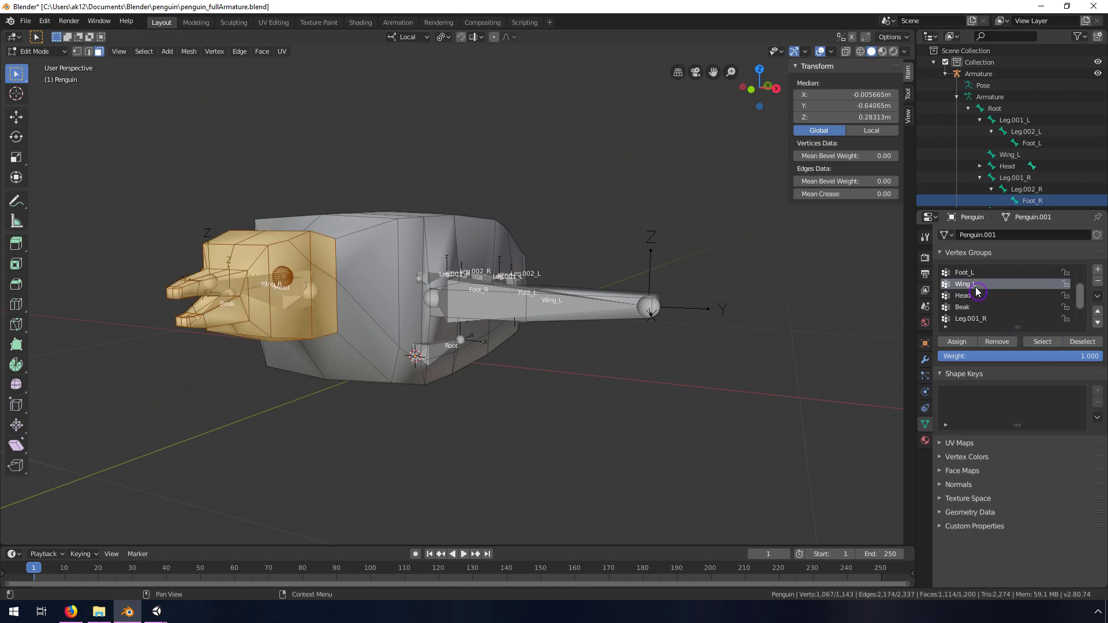
pyautogui.click(1043, 342)
pyautogui.click(965, 274)
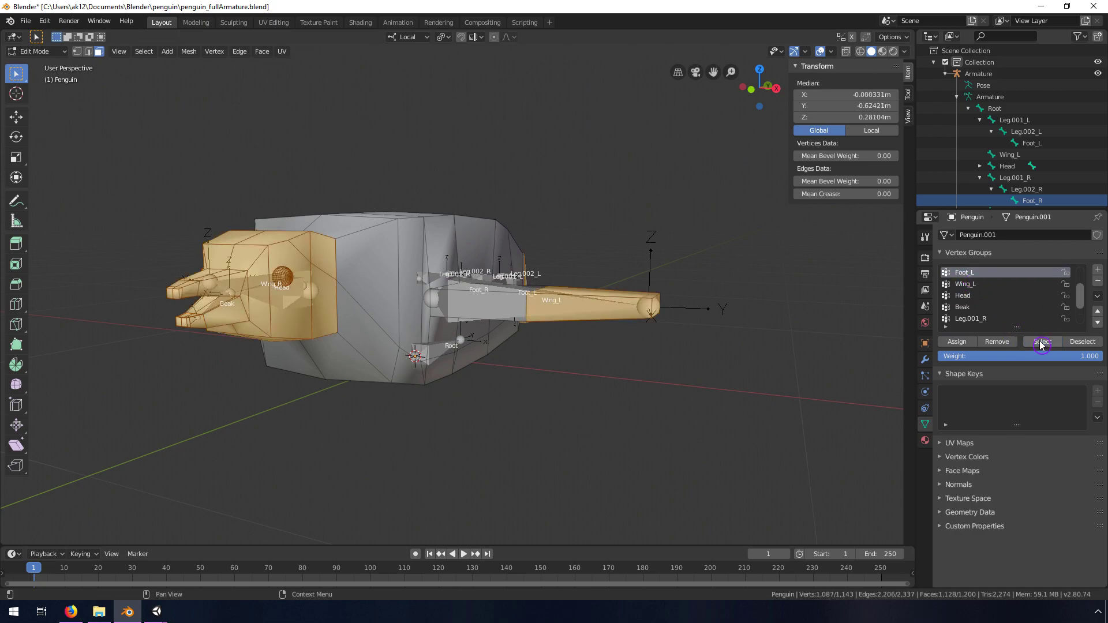
pyautogui.scroll(2, 1004, 295)
pyautogui.click(974, 285)
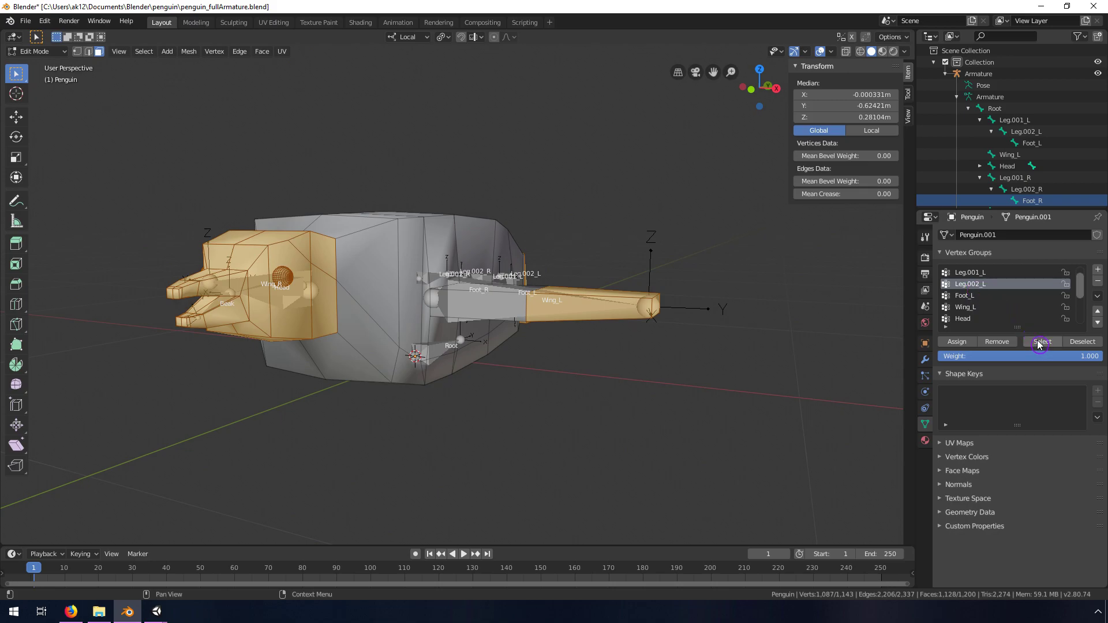
pyautogui.click(1068, 343)
pyautogui.click(1040, 342)
pyautogui.click(974, 274)
pyautogui.scroll(1, 986, 297)
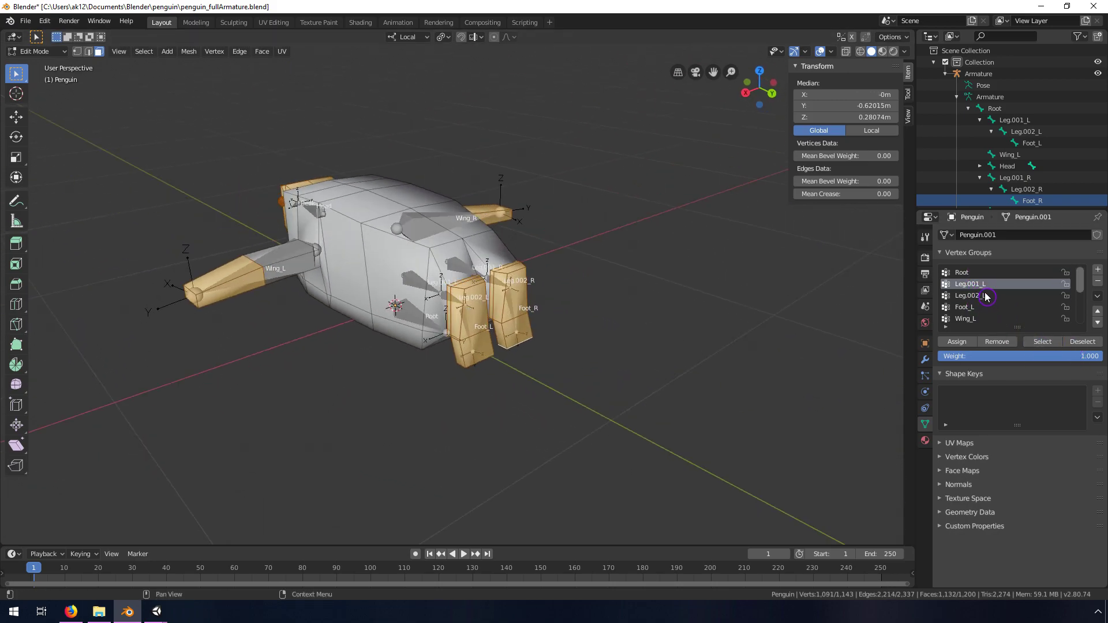
# Invert the face selection so that the penguin's unassigned body faces are selected instead
pyautogui.moveTo(519, 271); pyautogui.dragTo(365, 305, button='middle')
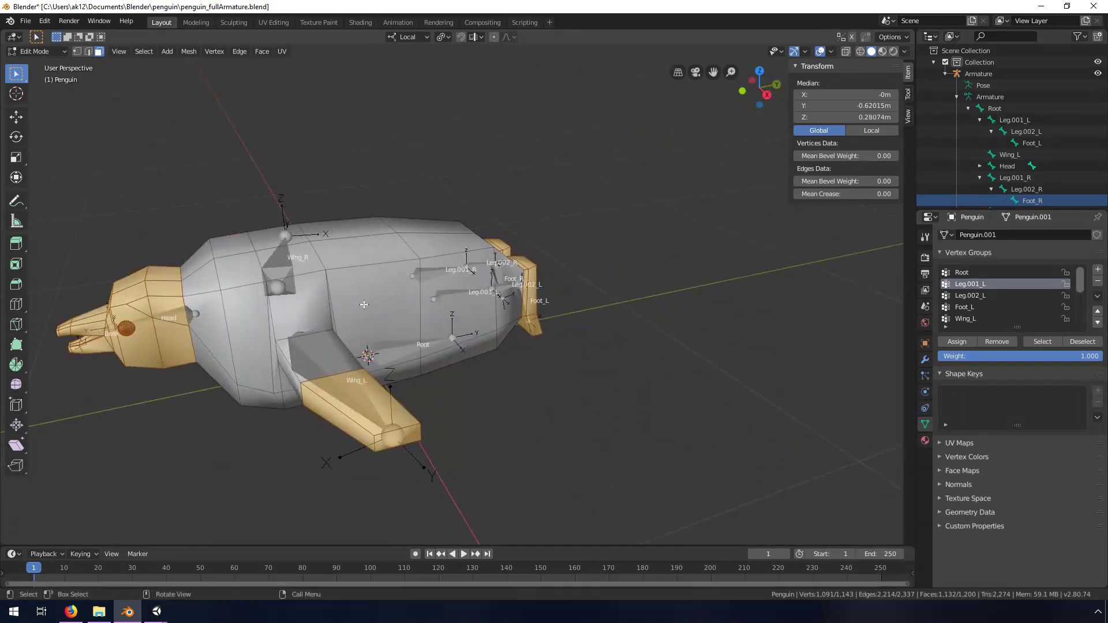
pyautogui.click(145, 52)
pyautogui.click(160, 88)
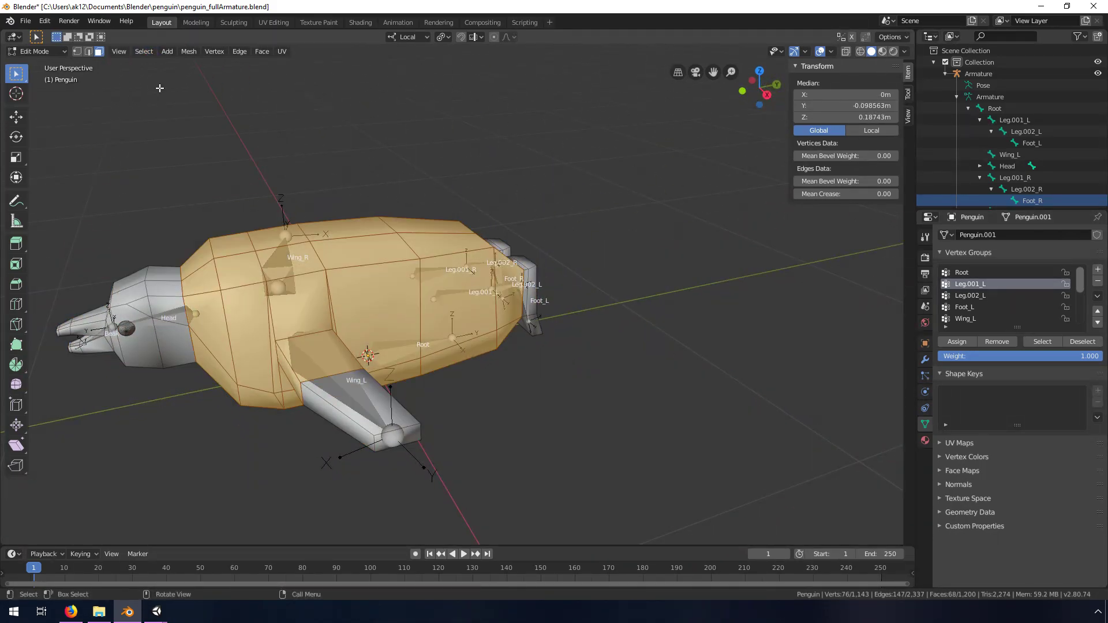
# Deselect the inner faces around the base of both wings, keeping only the body faces selected
pyautogui.moveTo(427, 347); pyautogui.dragTo(606, 334, button='middle')
pyautogui.scroll(5, 613, 333)
pyautogui.scroll(-4, 613, 333)
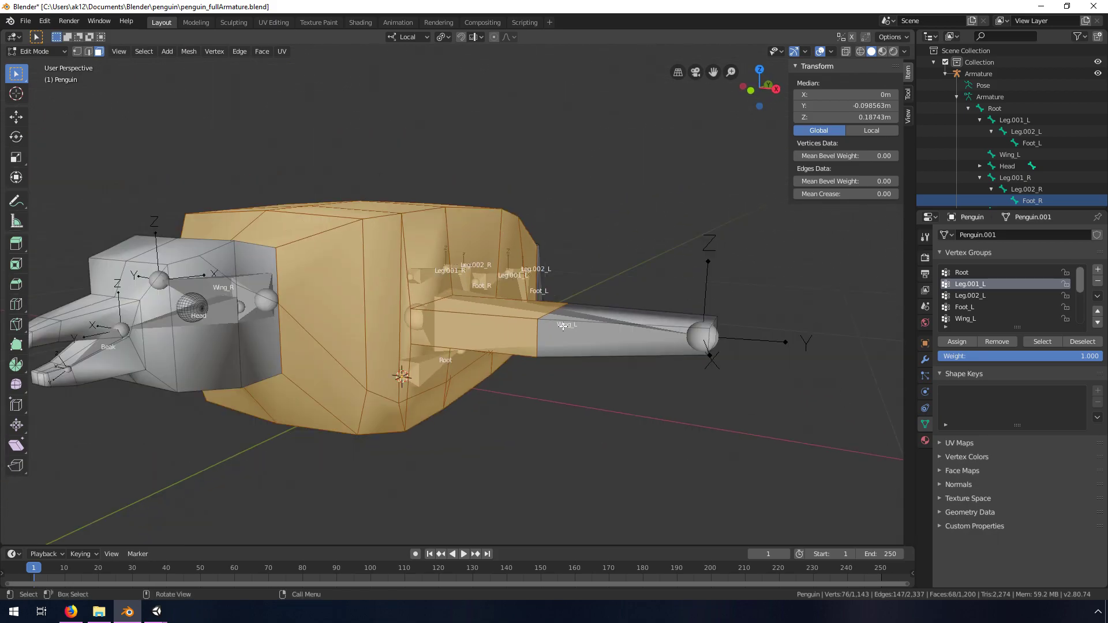
pyautogui.moveTo(514, 312); pyautogui.dragTo(402, 419, button='middle')
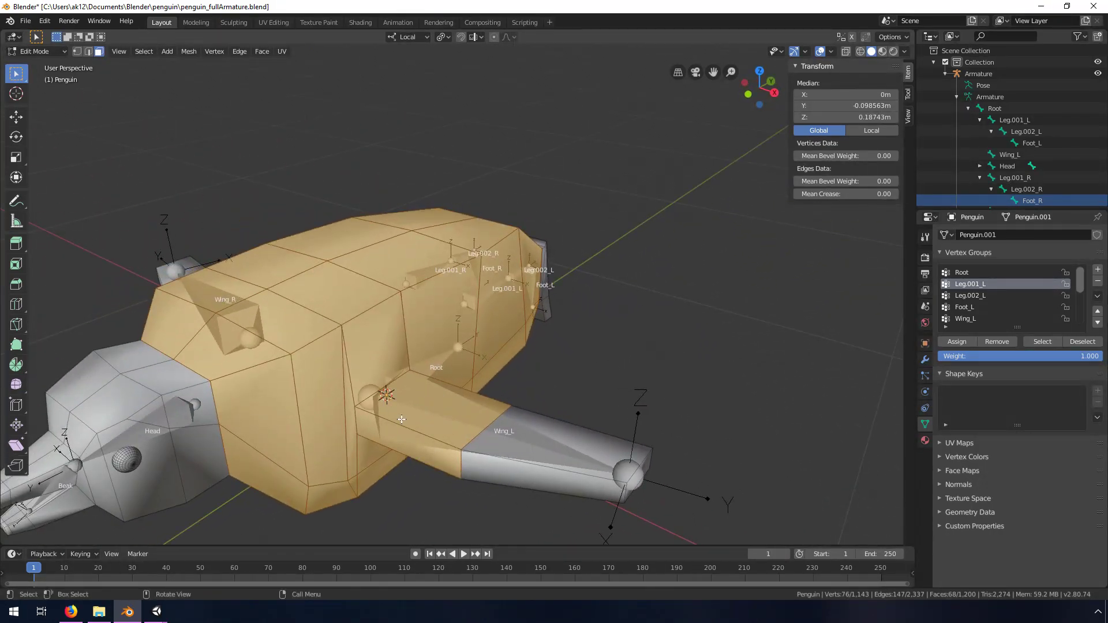
pyautogui.keyDown('shift'); pyautogui.click(440, 411); pyautogui.keyUp('shift')
pyautogui.keyDown('shift'); pyautogui.click(426, 442); pyautogui.keyUp('shift')
pyautogui.moveTo(500, 433); pyautogui.dragTo(347, 403, button='middle')
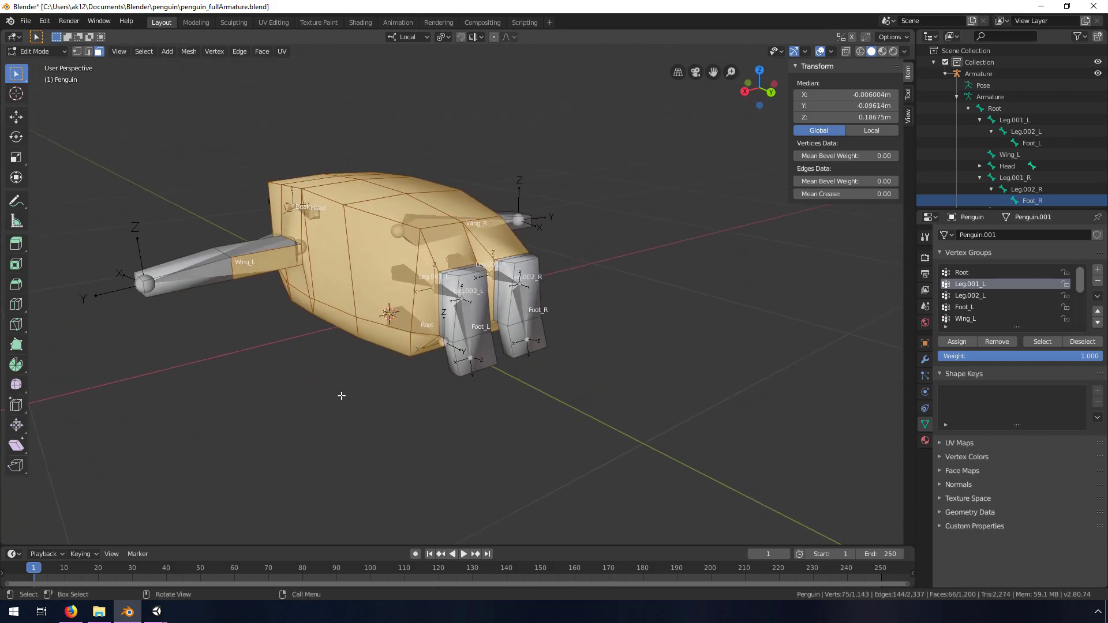
pyautogui.keyDown('shift'); pyautogui.click(264, 266); pyautogui.keyUp('shift')
pyautogui.moveTo(264, 266); pyautogui.dragTo(611, 228, button='middle')
pyautogui.keyDown('shift'); pyautogui.click(565, 163); pyautogui.keyUp('shift')
pyautogui.keyDown('shift'); pyautogui.click(447, 411); pyautogui.keyUp('shift')
pyautogui.keyDown('shift'); pyautogui.click(446, 411); pyautogui.keyUp('shift')
pyautogui.keyDown('shift'); pyautogui.click(512, 126); pyautogui.keyUp('shift')
pyautogui.keyDown('shift'); pyautogui.click(651, 270); pyautogui.keyUp('shift')
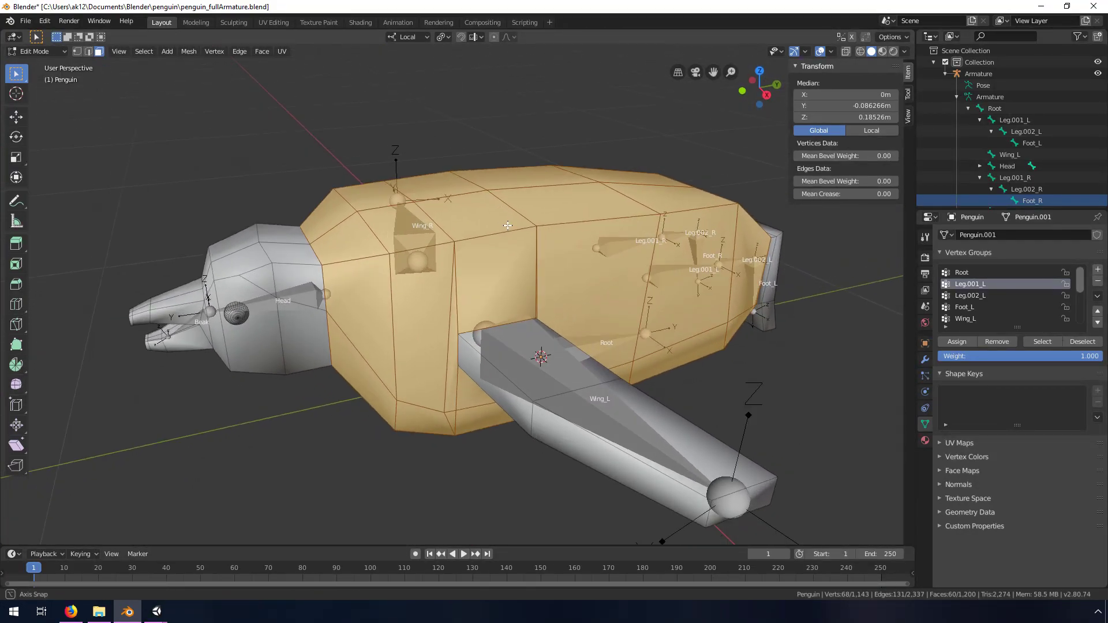
# Assign the selected body faces to the Root vertex group and leave Edit Mode
pyautogui.click(976, 272)
pyautogui.click(959, 342)
pyautogui.moveTo(579, 322); pyautogui.dragTo(598, 327, button='middle')
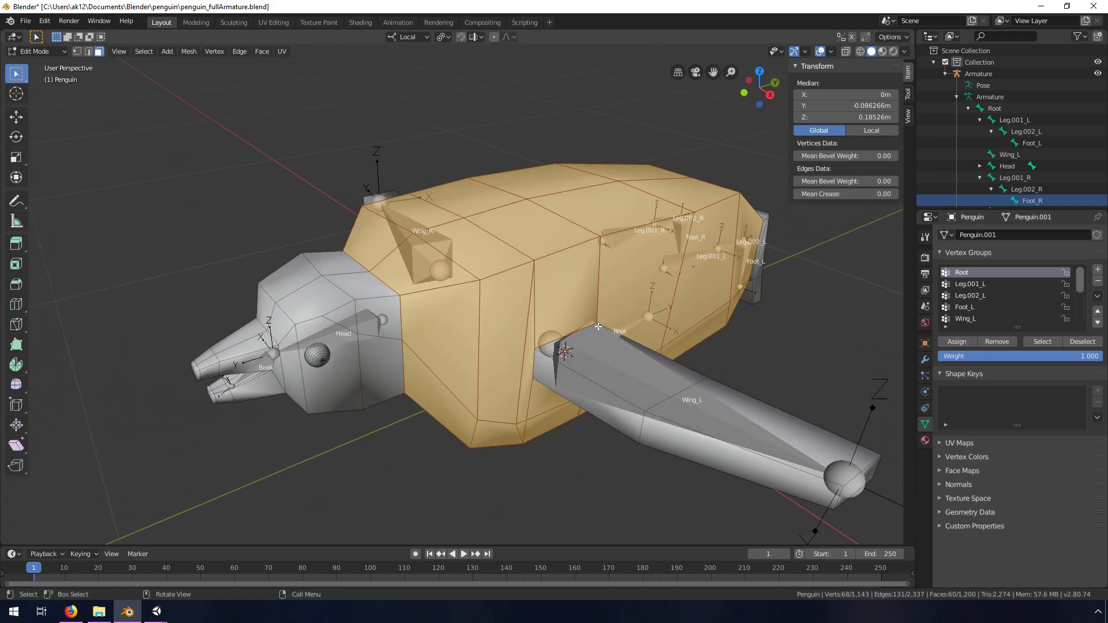
pyautogui.press('Tab')
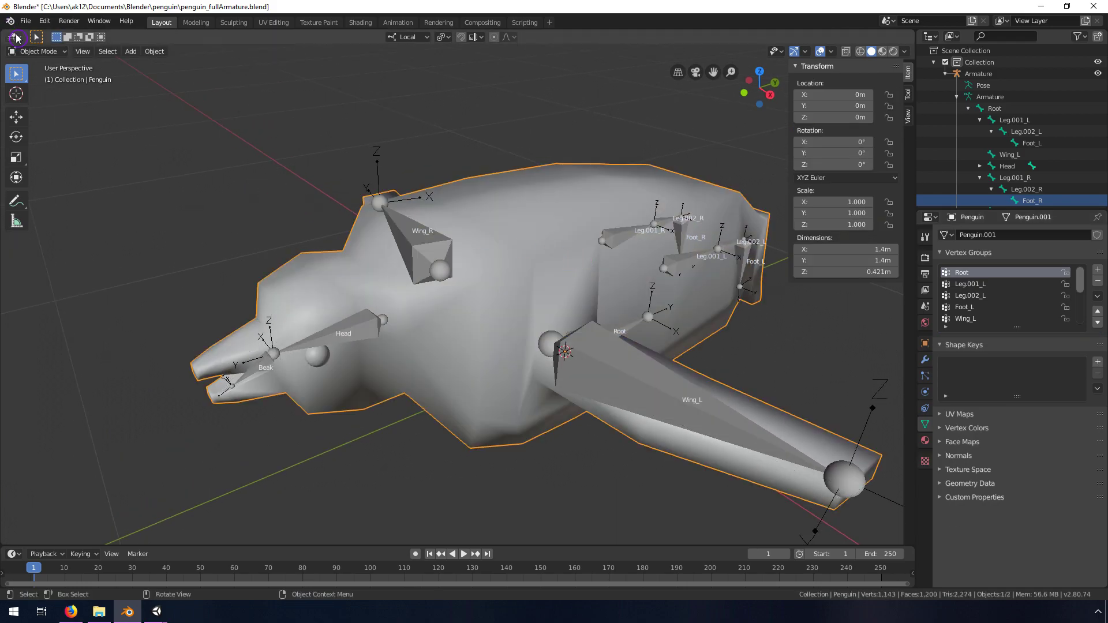
# Switch the penguin mesh to Weight Paint mode and inspect the weights of the Root, Leg.001_L, Foot_L and Wing_L vertex groups
pyautogui.click(37, 51)
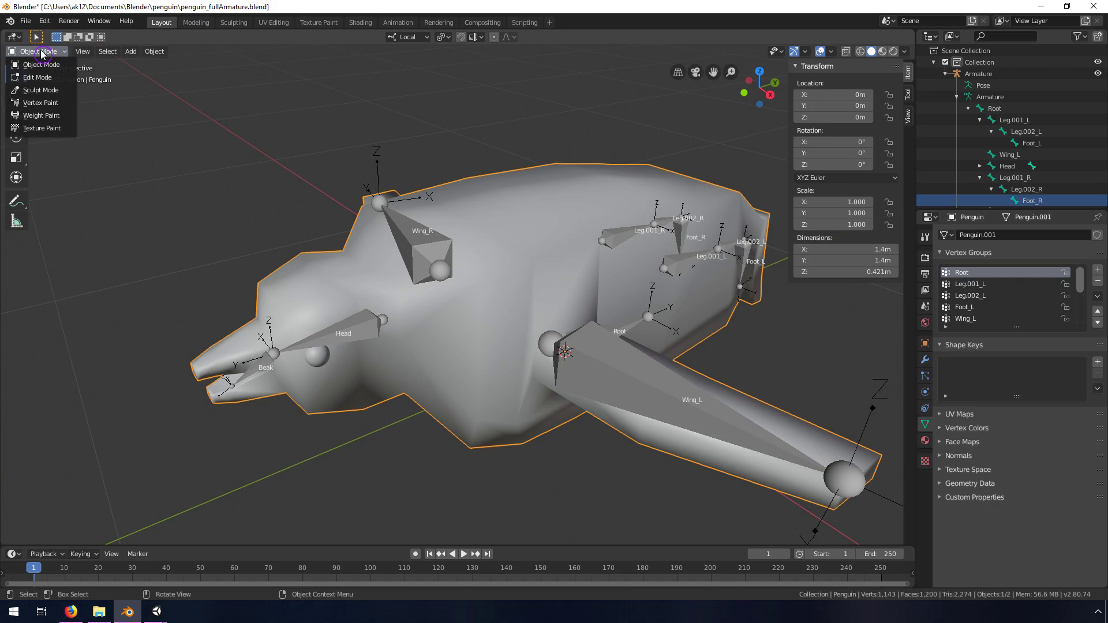
pyautogui.click(49, 121)
pyautogui.scroll(4, 395, 254)
pyautogui.scroll(-3, 395, 255)
pyautogui.moveTo(395, 186)
pyautogui.mouseDown(button='middle')
pyautogui.moveTo(302, 190)
pyautogui.moveTo(391, 215)
pyautogui.moveTo(434, 207)
pyautogui.mouseUp(button='middle')
pyautogui.scroll(-3, 434, 206)
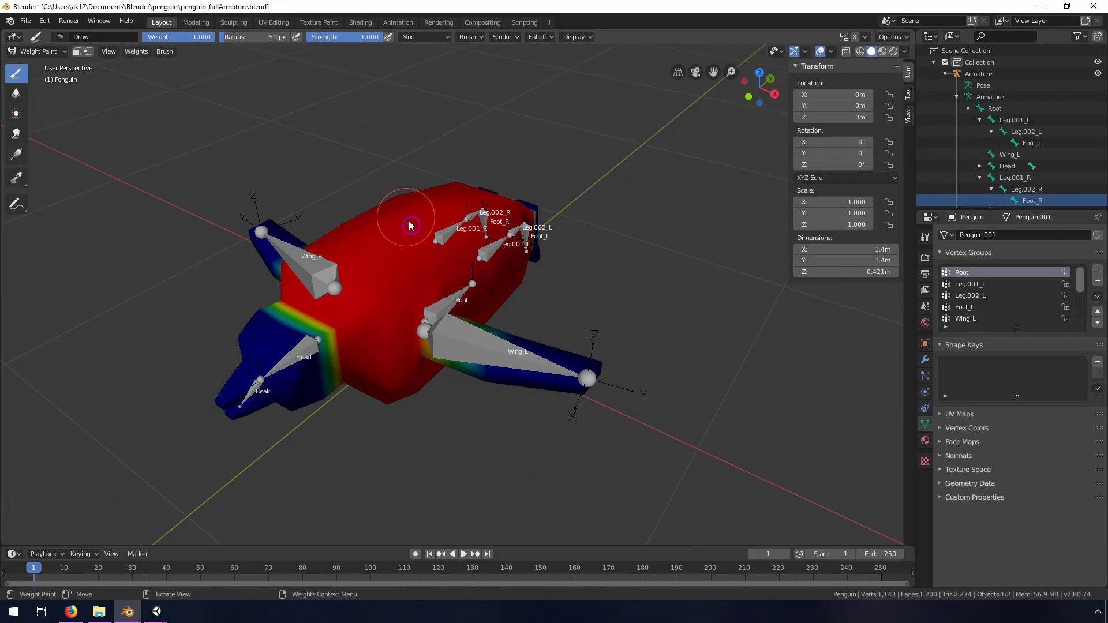
pyautogui.click(970, 284)
pyautogui.moveTo(554, 260); pyautogui.dragTo(427, 237, button='middle')
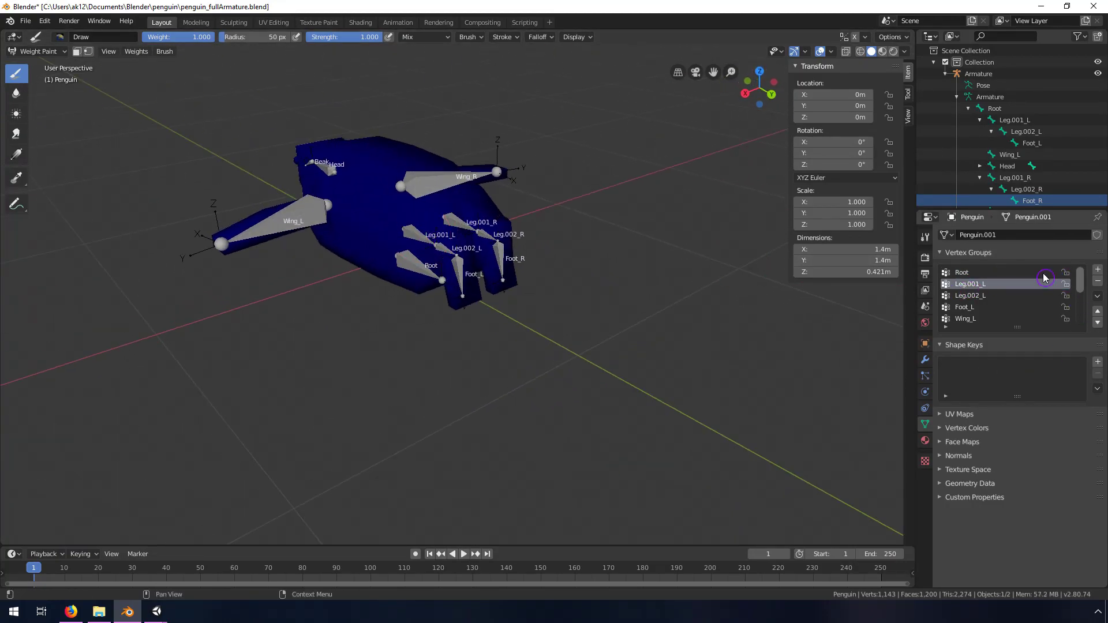
pyautogui.click(972, 308)
pyautogui.click(973, 320)
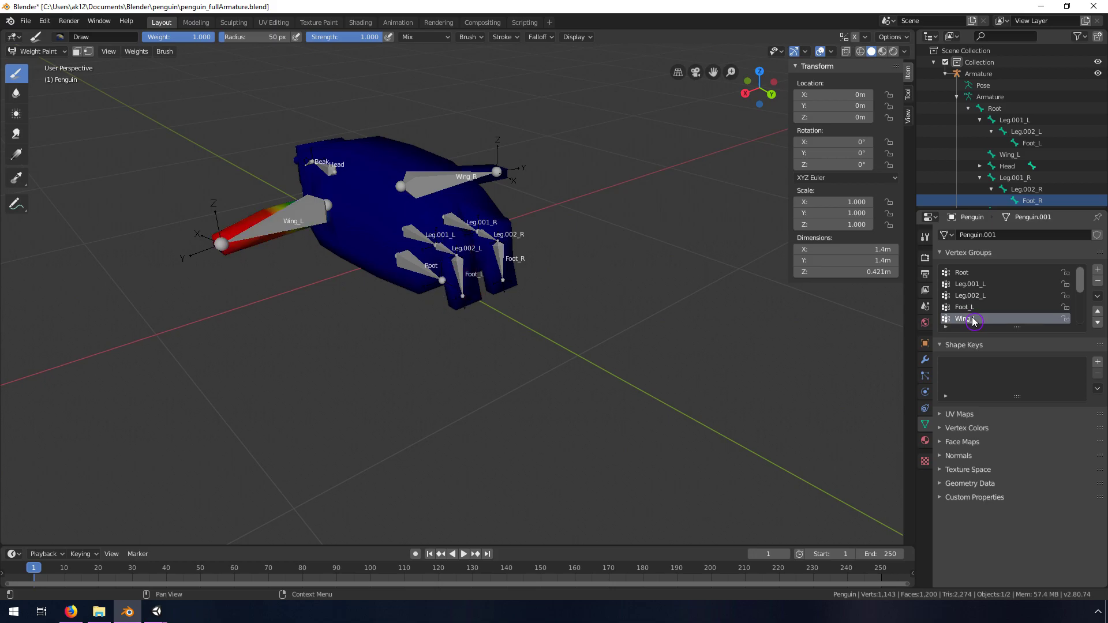
pyautogui.moveTo(228, 109)
pyautogui.mouseDown(button='middle')
pyautogui.moveTo(366, 138)
pyautogui.moveTo(379, 237)
pyautogui.moveTo(398, 134)
pyautogui.moveTo(502, 242)
pyautogui.moveTo(441, 240)
pyautogui.moveTo(403, 223)
pyautogui.mouseUp(button='middle')
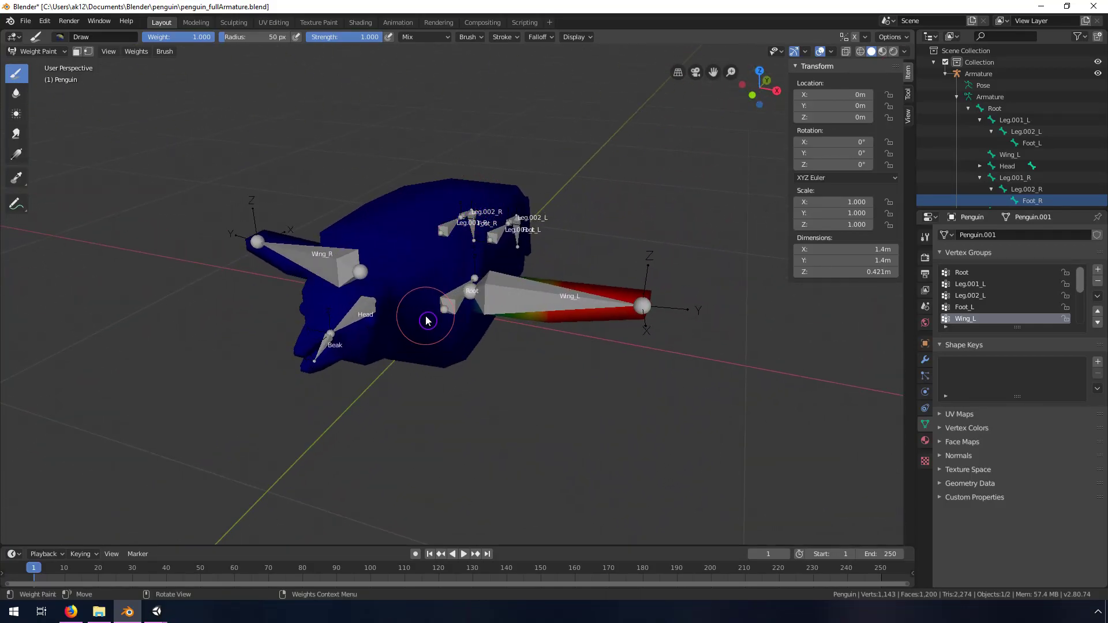
pyautogui.scroll(4, 548, 334)
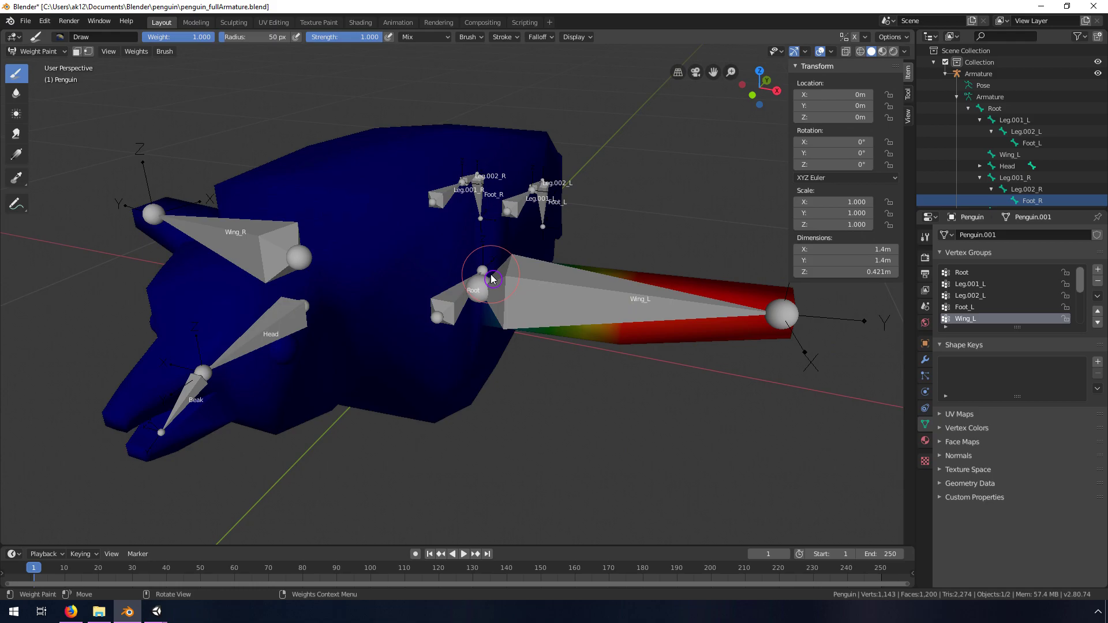
# Leave Weight Paint mode, make the armature the active object and enter Pose Mode
pyautogui.click(49, 52)
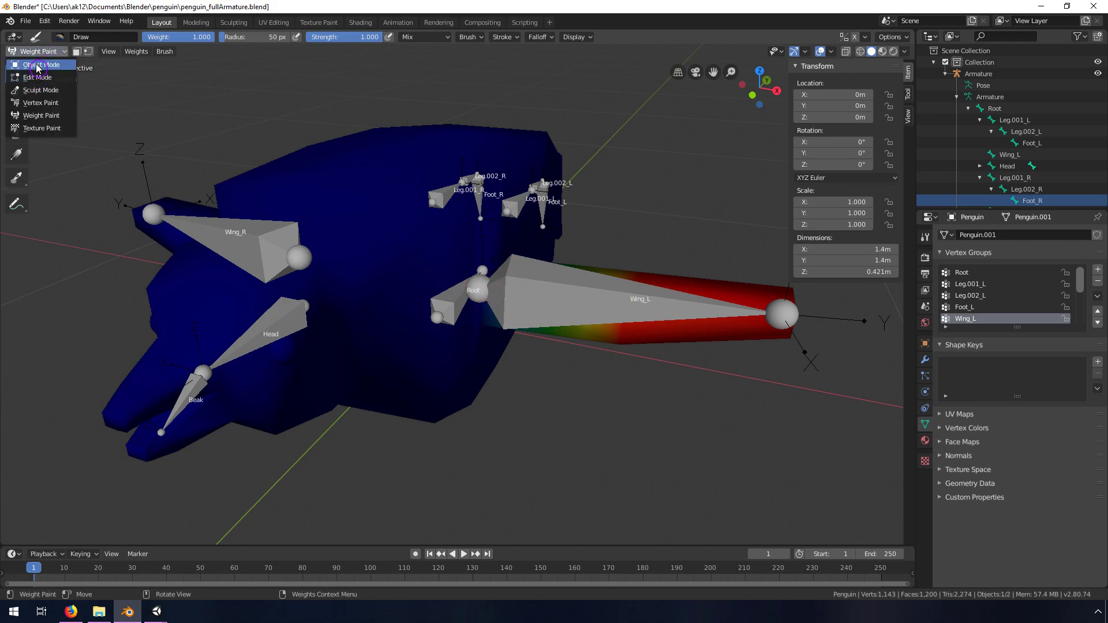
pyautogui.click(37, 66)
pyautogui.click(258, 257)
pyautogui.click(47, 52)
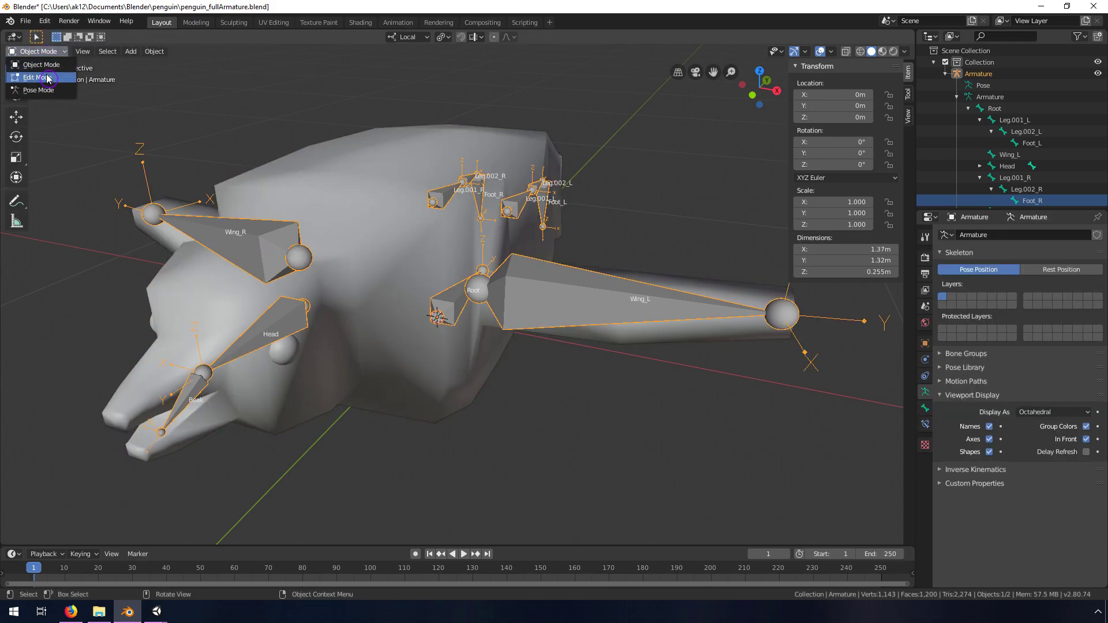
pyautogui.click(41, 93)
pyautogui.moveTo(627, 250); pyautogui.dragTo(513, 251, button='middle')
pyautogui.scroll(-3, 468, 258)
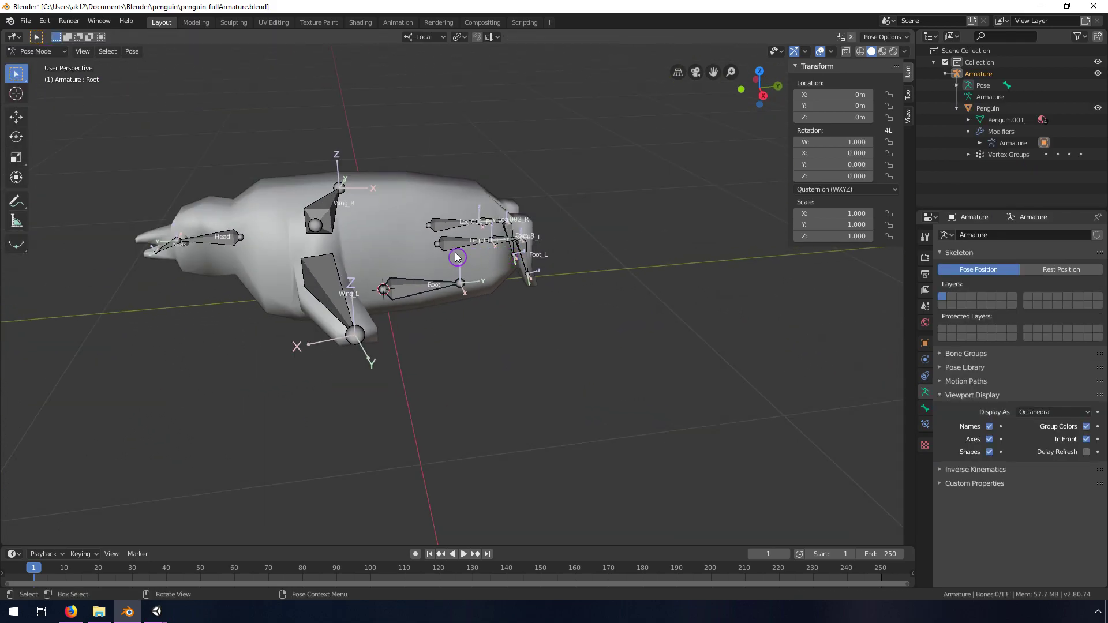
# Test-rotate the Root bone to check how the whole body follows, then cancel the rotation
pyautogui.click(411, 294)
pyautogui.press('r')
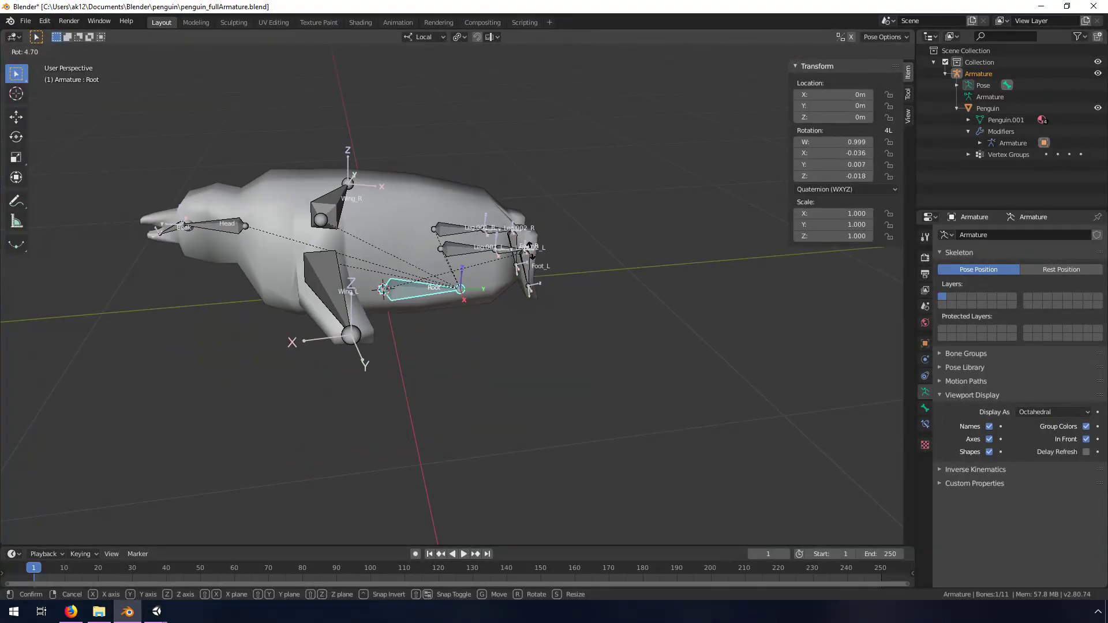
pyautogui.rightClick(542, 206)
# Test-rotate the Wing_L bone about its local X axis to check the wing's deformation, then cancel it
pyautogui.moveTo(292, 251); pyautogui.dragTo(396, 297, button='middle')
pyautogui.click(554, 341)
pyautogui.moveTo(564, 341); pyautogui.dragTo(679, 287, button='middle')
pyautogui.press('r')
pyautogui.press('x')
pyautogui.press('x')
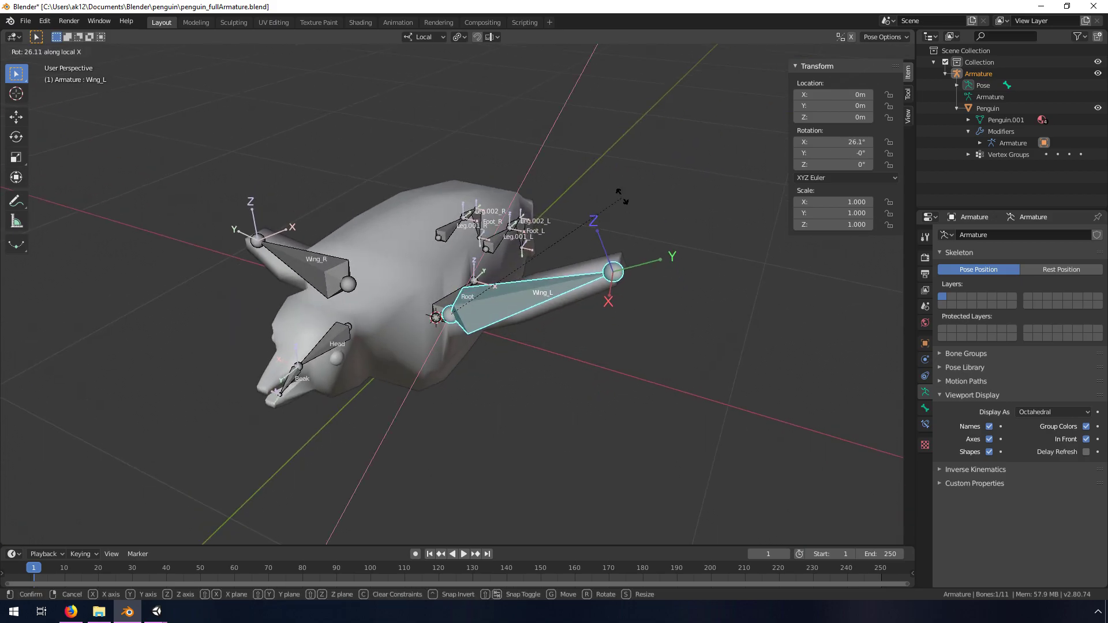
pyautogui.rightClick(647, 321)
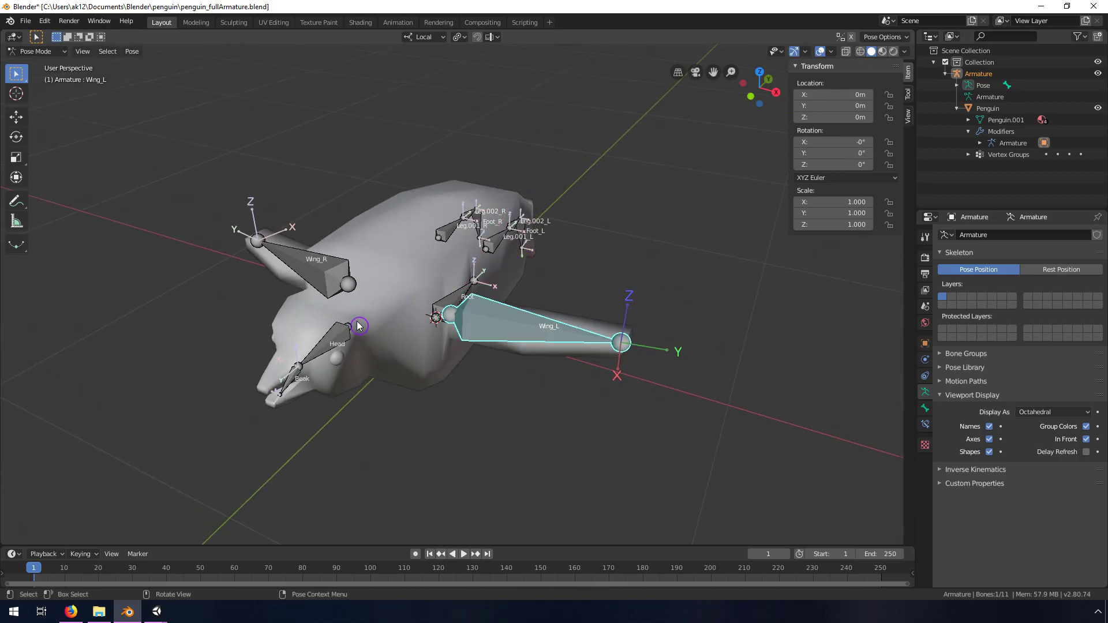
# Test-rotate the Head bone about its local X axis to check the neck's deformation, then cancel it
pyautogui.click(330, 346)
pyautogui.press('r')
pyautogui.press('x')
pyautogui.press('x')
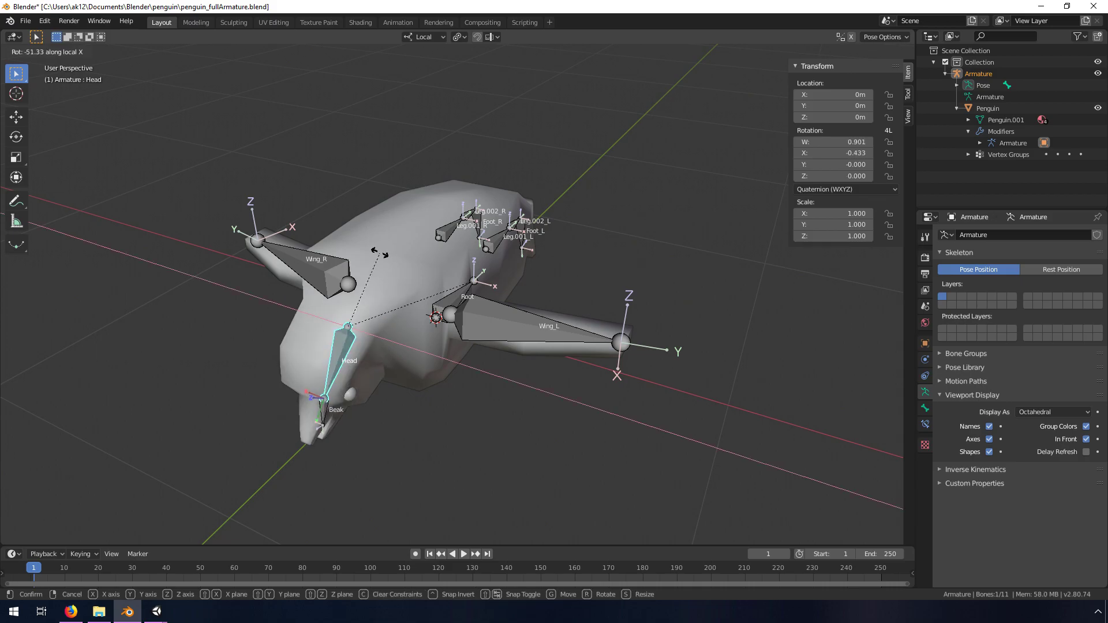
pyautogui.rightClick(384, 349)
# Test-rotate the Leg.001_L bone about its local X axis to check the upper left leg, then cancel it
pyautogui.moveTo(532, 250); pyautogui.dragTo(413, 218, button='middle')
pyautogui.click(414, 218)
pyautogui.press('r')
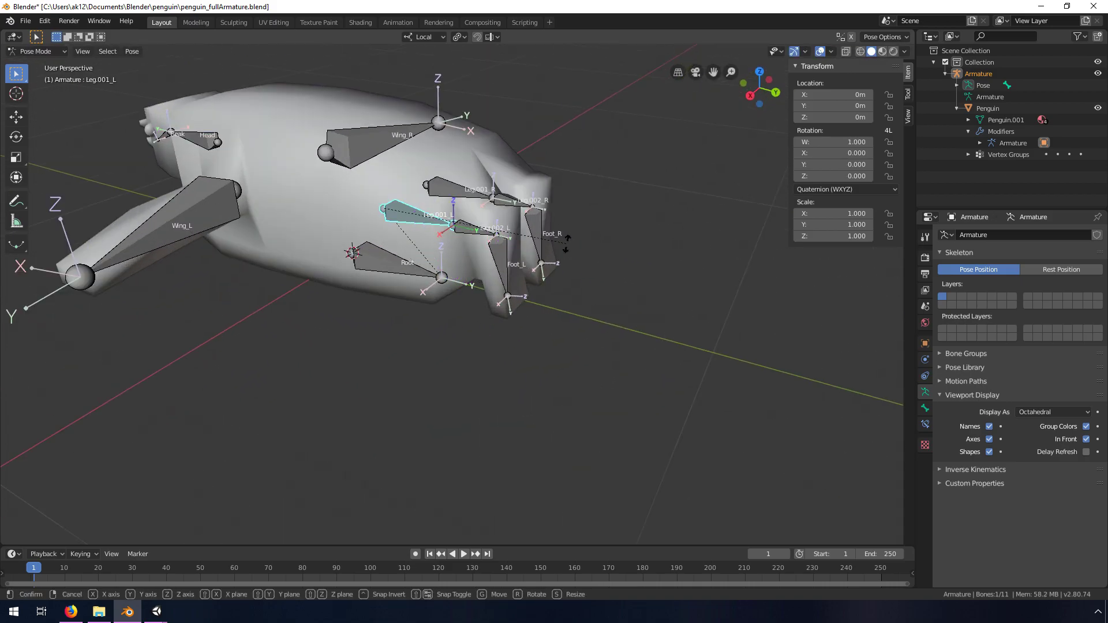
pyautogui.press('x')
pyautogui.press('x')
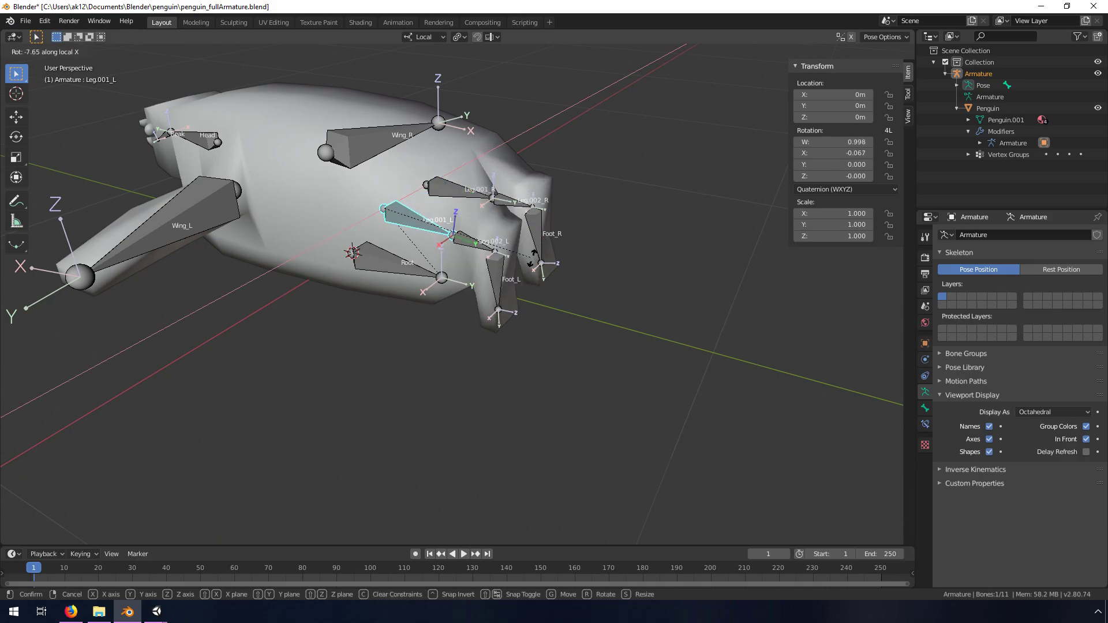
pyautogui.rightClick(508, 248)
# Test-rotate the Foot_L bone about its local X axis to check the left foot, then cancel it
pyautogui.click(502, 253)
pyautogui.press('r')
pyautogui.press('x')
pyautogui.press('x')
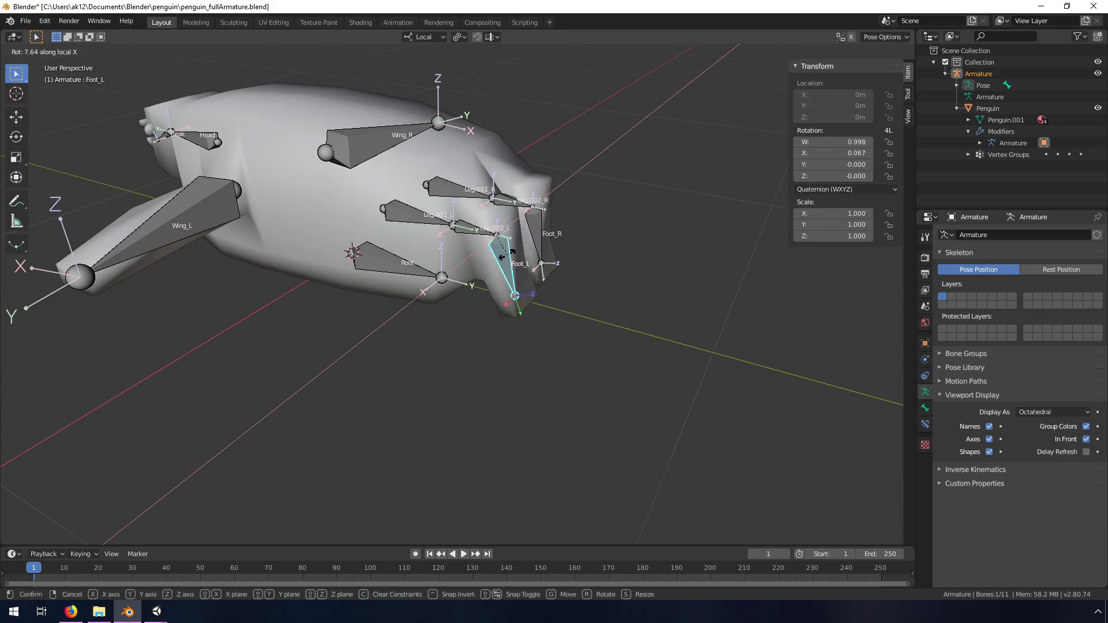
pyautogui.rightClick(641, 220)
# Test-rotate the Foot_R bone about its local X axis to check the right foot, then cancel it
pyautogui.moveTo(641, 220); pyautogui.dragTo(375, 212, button='middle')
pyautogui.press('r')
pyautogui.press('x')
pyautogui.press('x')
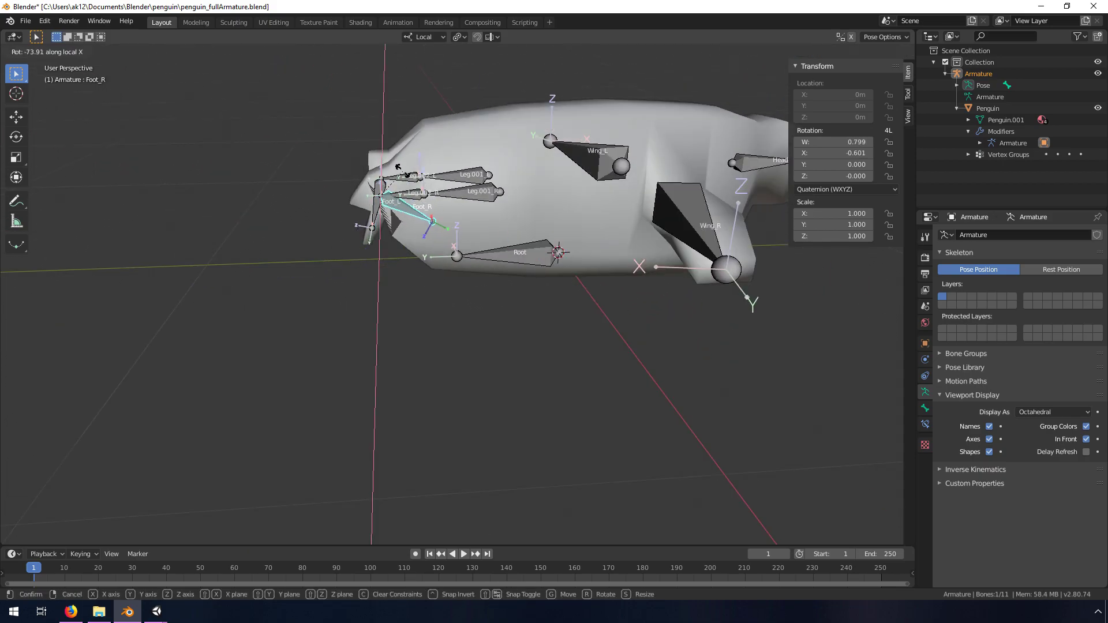
pyautogui.rightClick(431, 205)
# Test-rotate the Leg.002_R bone about its local X axis to check the lower right leg's deformation
pyautogui.moveTo(431, 204); pyautogui.dragTo(406, 228, button='middle')
pyautogui.click(425, 224)
pyautogui.press('r')
pyautogui.press('x')
pyautogui.press('x')
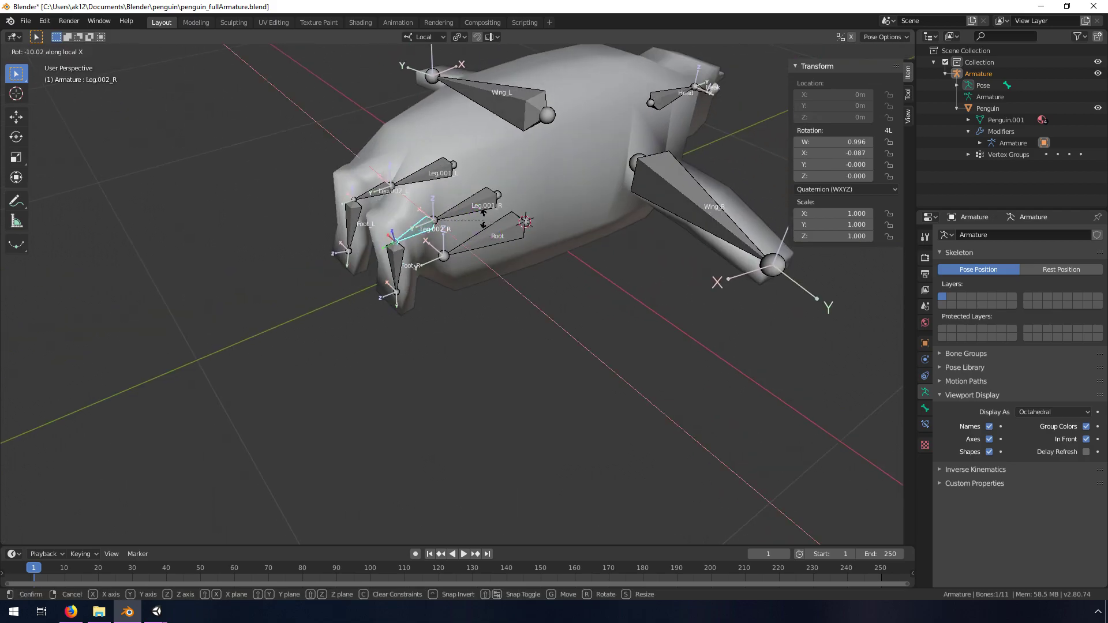
pyautogui.click(469, 208)
# Test-rotate the Leg.001_R bone about its local X axis to check the upper right leg, then cancel it
pyautogui.click(482, 196)
pyautogui.press('r')
pyautogui.press('x')
pyautogui.press('x')
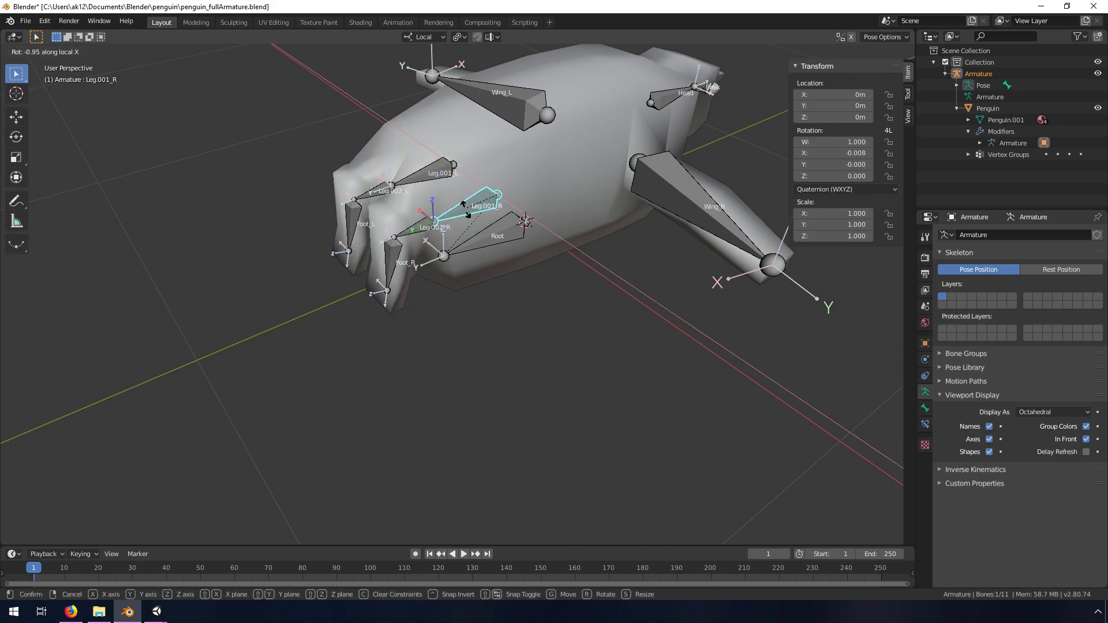
pyautogui.rightClick(469, 214)
pyautogui.moveTo(468, 213)
pyautogui.mouseDown(button='middle')
pyautogui.moveTo(421, 228)
pyautogui.moveTo(561, 195)
pyautogui.moveTo(440, 225)
pyautogui.moveTo(479, 202)
pyautogui.moveTo(456, 231)
pyautogui.mouseUp(button='middle')
pyautogui.scroll(3, 438, 242)
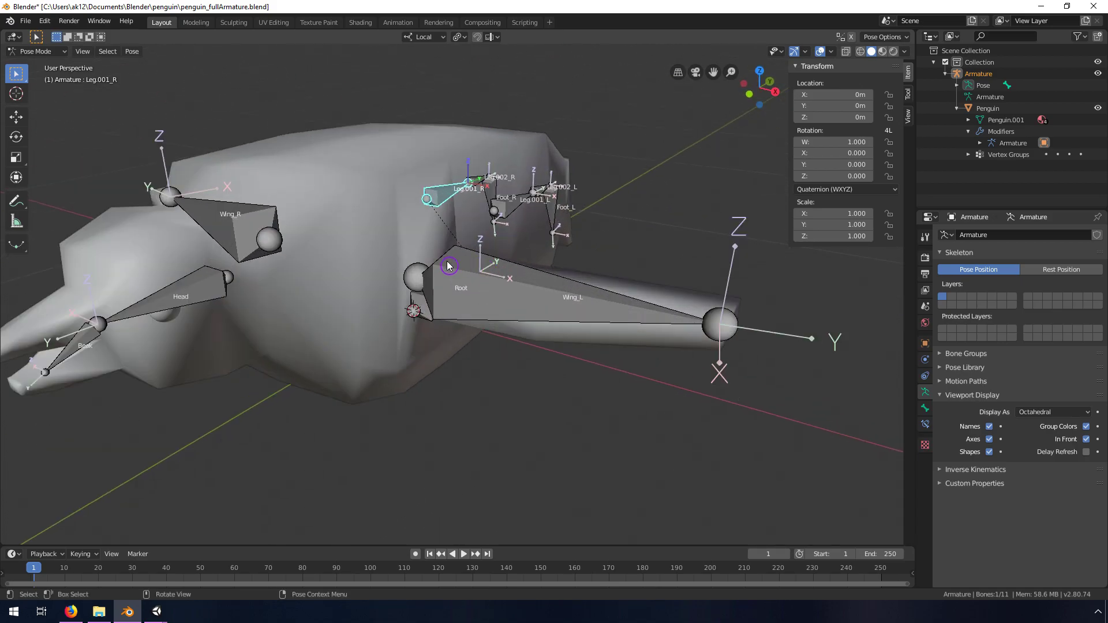
pyautogui.scroll(-1, 426, 249)
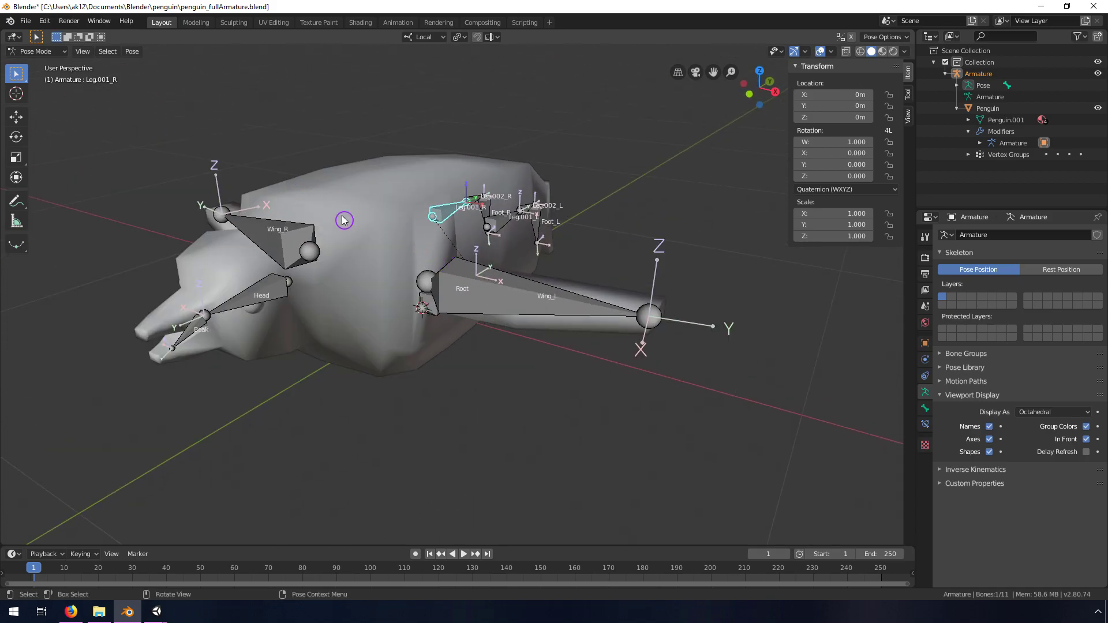
# Return the armature to Object Mode and deselect everything
pyautogui.click(52, 51)
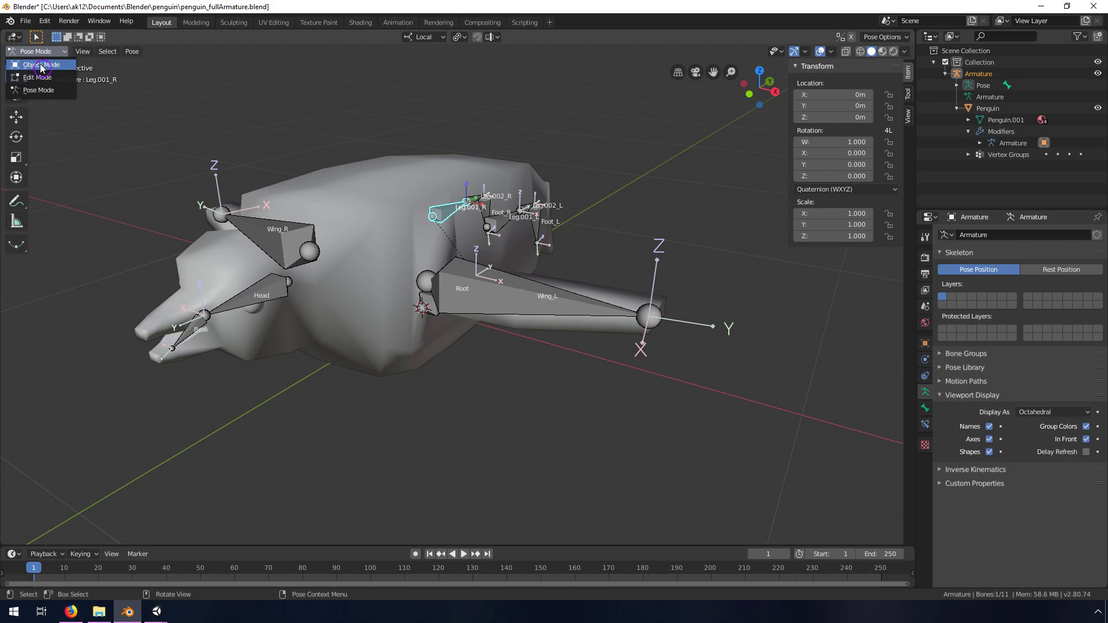
pyautogui.click(38, 71)
pyautogui.moveTo(425, 260); pyautogui.dragTo(584, 307, button='middle')
pyautogui.click(584, 307)
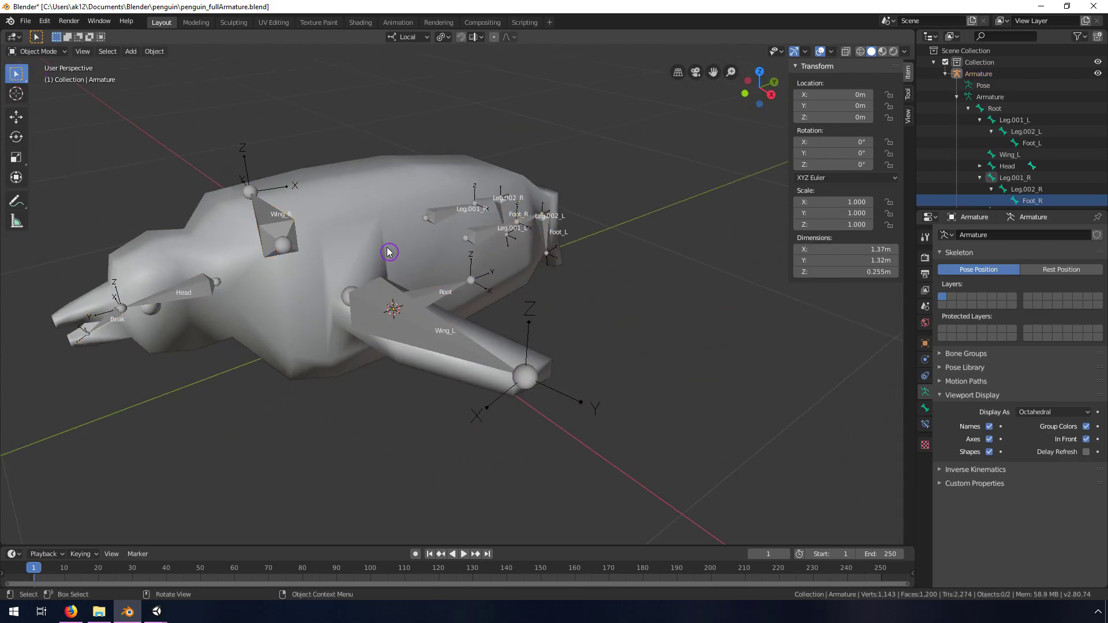
pyautogui.moveTo(393, 245); pyautogui.dragTo(410, 249, button='middle')
pyautogui.scroll(-3, 408, 252)
pyautogui.moveTo(446, 276); pyautogui.dragTo(454, 255, button='middle')
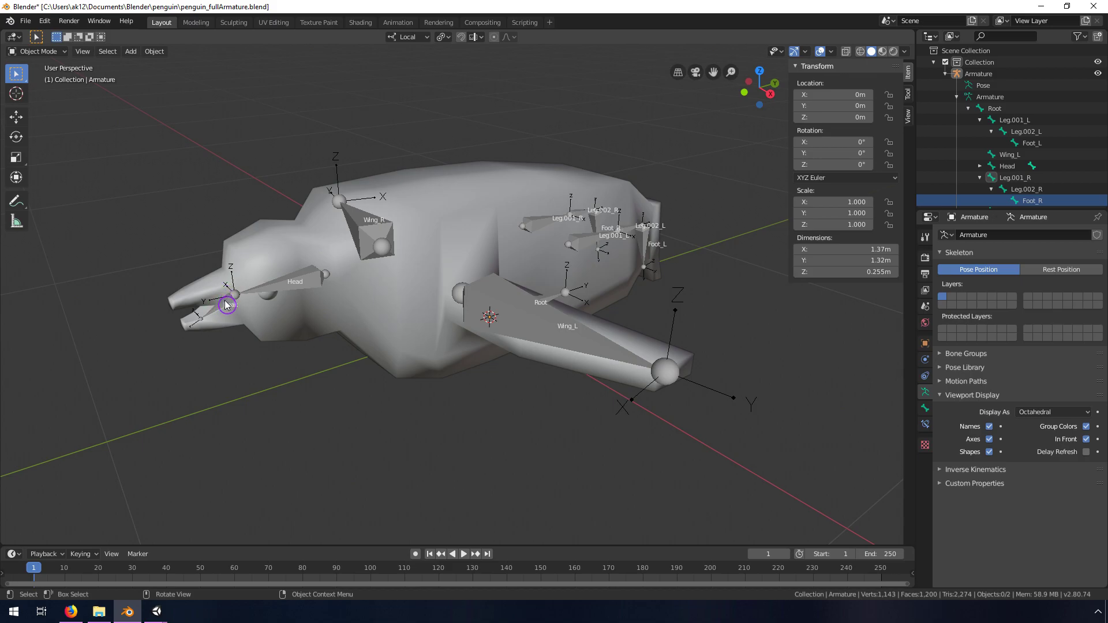
pyautogui.moveTo(389, 306); pyautogui.dragTo(446, 300, button='middle')
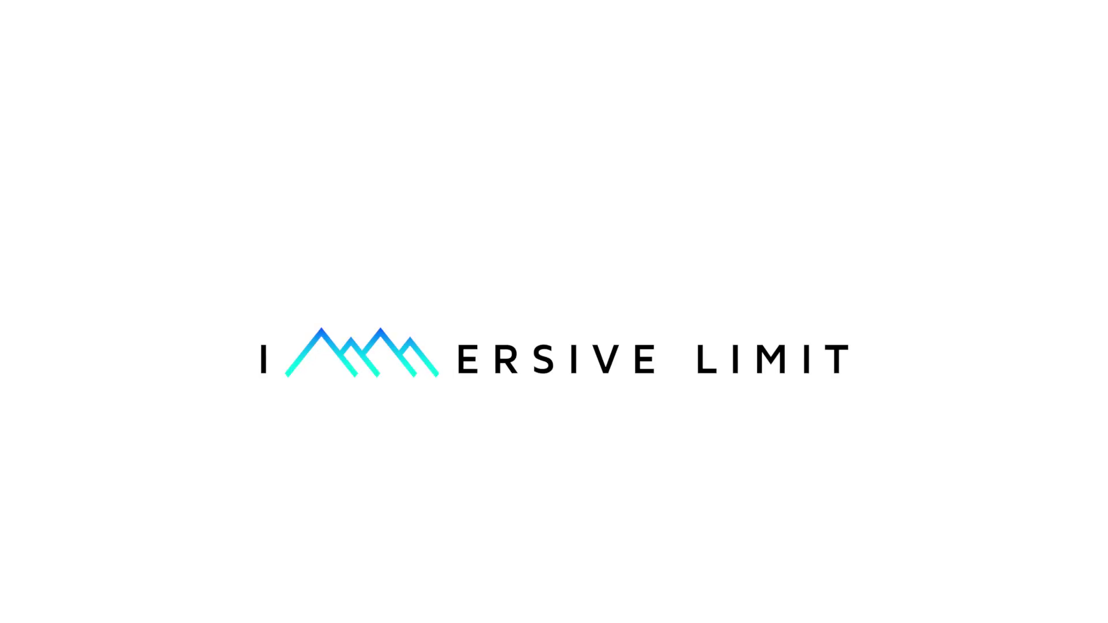